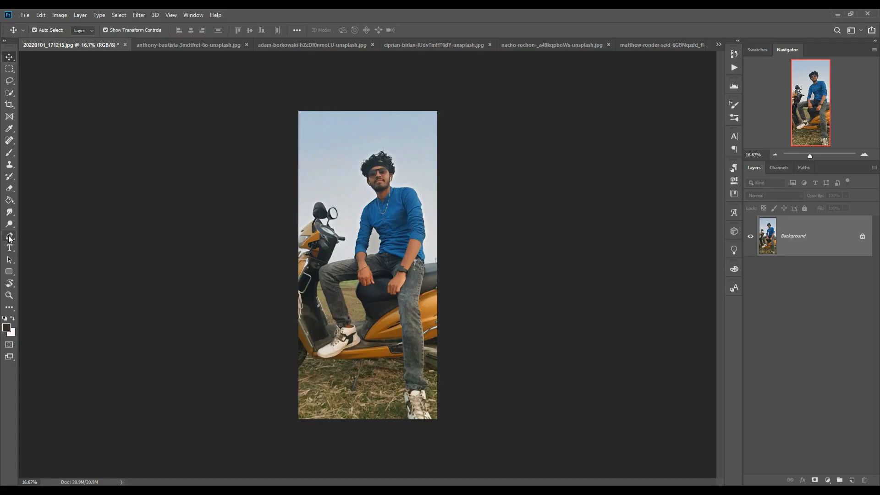
# - Trace the sole of the man's raised shoe with the Pen tool, working from the heel toward the toe
pyautogui.click(9, 236)
pyautogui.scroll(2, 338, 352)
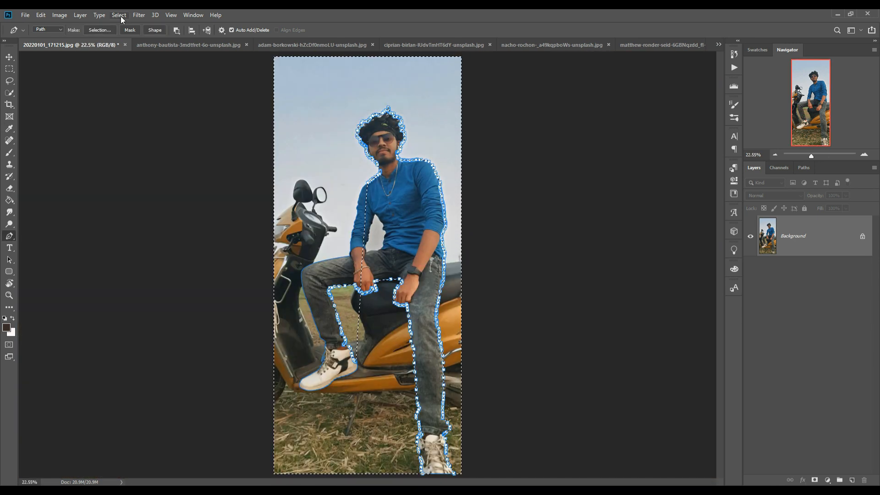
pyautogui.hotkey('ctrl', 'd')
pyautogui.hotkey('ctrl', '+')
pyautogui.hotkey('ctrl', '+')
pyautogui.hotkey('ctrl', '+')
pyautogui.hotkey('ctrl', '+')
pyautogui.hotkey('ctrl', '+')
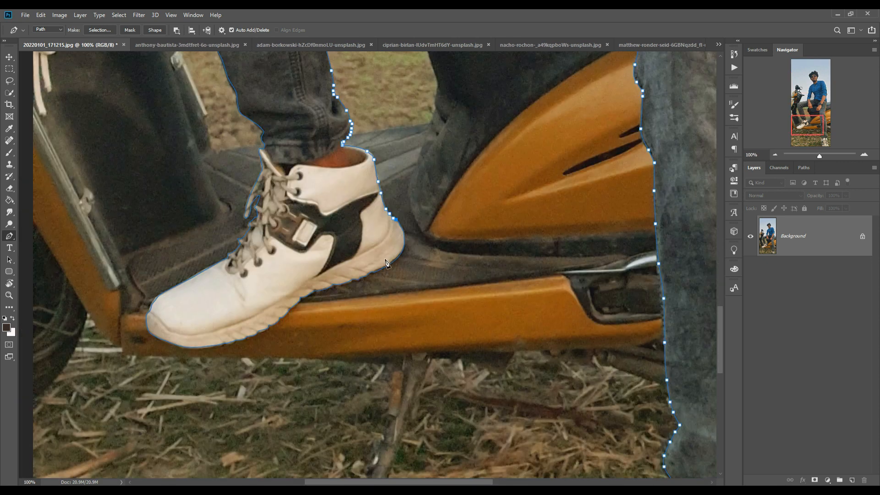
pyautogui.hotkey('ctrl', '+')
pyautogui.click(264, 312)
pyautogui.click(189, 370)
pyautogui.click(29, 431)
pyautogui.moveTo(23, 433); pyautogui.dragTo(317, 385)
# - Continue the path around the raised shoe's toe and up along its upper edge to the laces
pyautogui.click(250, 366)
pyautogui.click(220, 342)
pyautogui.click(217, 315)
pyautogui.click(230, 290)
pyautogui.click(240, 279)
pyautogui.click(298, 246)
pyautogui.click(336, 222)
pyautogui.moveTo(395, 187); pyautogui.dragTo(401, 183)
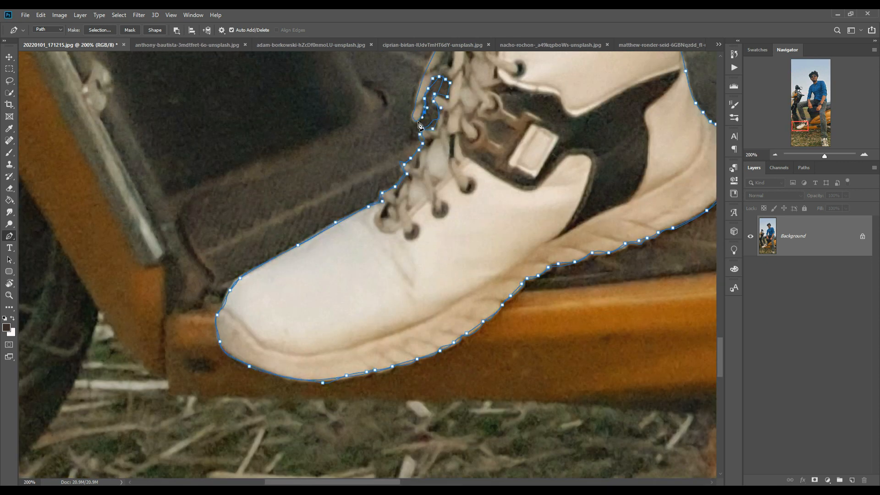
# - Extend the path from the shoelaces up the man's shin to his bent knee
pyautogui.moveTo(418, 122); pyautogui.dragTo(327, 311)
pyautogui.click(358, 212)
pyautogui.moveTo(352, 118); pyautogui.dragTo(438, 373)
pyautogui.click(376, 279)
pyautogui.click(321, 118)
pyautogui.moveTo(320, 117); pyautogui.dragTo(374, 366)
pyautogui.moveTo(293, 158); pyautogui.dragTo(345, 409)
pyautogui.moveTo(344, 409); pyautogui.dragTo(344, 397)
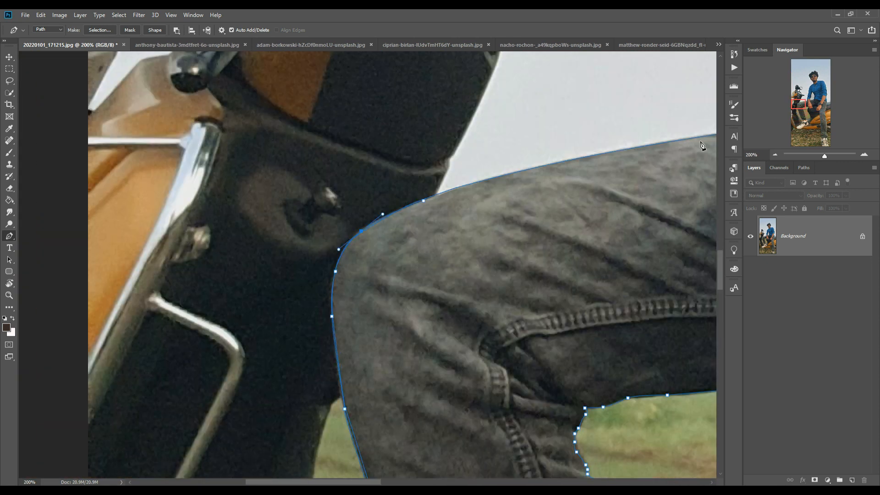
# - Continue the path along the thigh and up the outer edge of the blue sleeve toward the shoulder
pyautogui.moveTo(701, 146); pyautogui.dragTo(279, 238)
pyautogui.hotkey('ctrl', '+')
pyautogui.moveTo(324, 147); pyautogui.dragTo(371, 359)
pyautogui.click(373, 131)
pyautogui.moveTo(373, 131); pyautogui.dragTo(383, 366)
pyautogui.click(434, 171)
pyautogui.moveTo(435, 171); pyautogui.dragTo(336, 354)
pyautogui.click(370, 145)
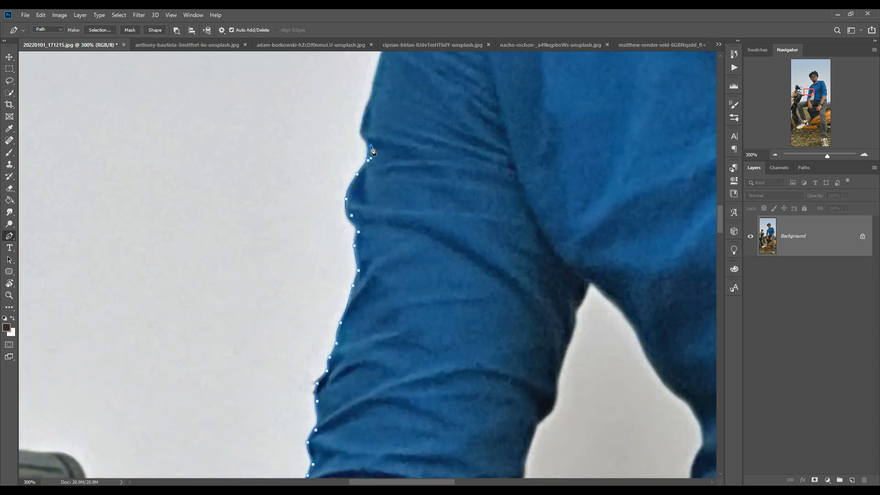
pyautogui.moveTo(371, 145); pyautogui.dragTo(305, 333)
pyautogui.click(355, 122)
pyautogui.moveTo(356, 122); pyautogui.dragTo(267, 250)
# - Convert the finished outline path to a selection and invert it to select only the man
pyautogui.rightClick(436, 115)
pyautogui.click(467, 155)
pyautogui.click(488, 140)
pyautogui.hotkey('ctrl', '0')
pyautogui.rightClick(411, 194)
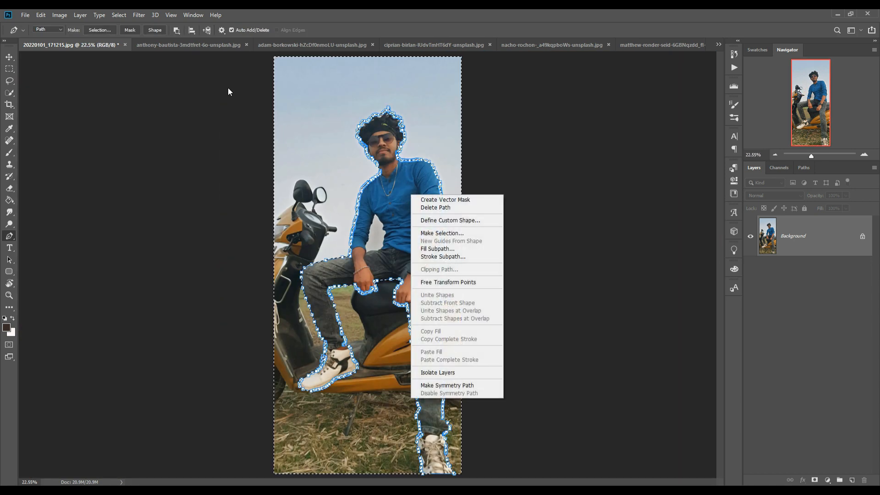
pyautogui.click(119, 15)
pyautogui.click(126, 53)
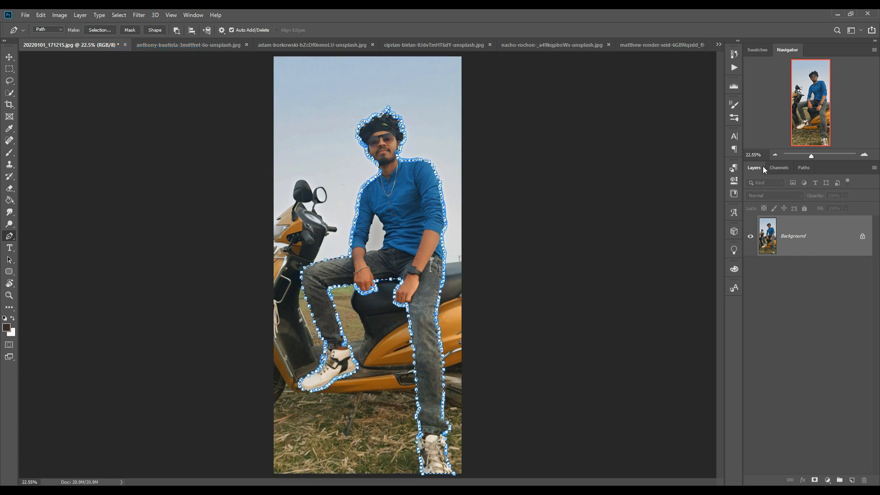
# - Unlock the photo's background layer, copy the selected man to a new layer, and hide the original layer
pyautogui.click(9, 57)
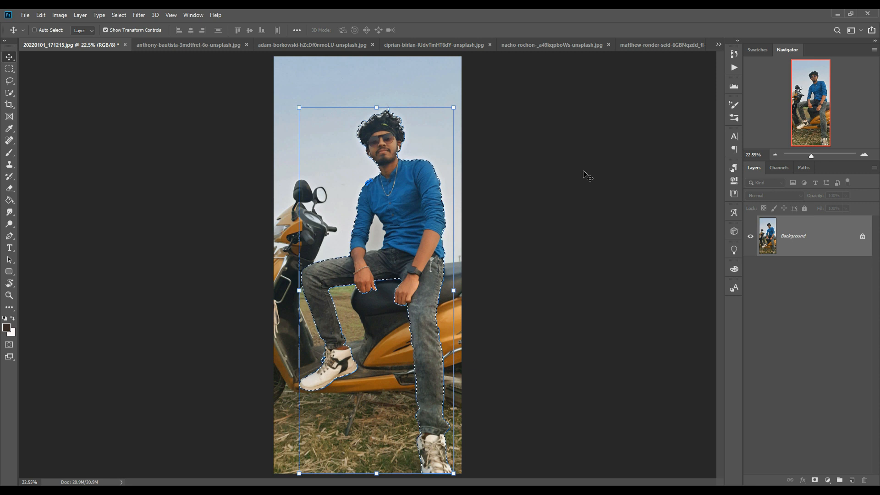
pyautogui.click(864, 237)
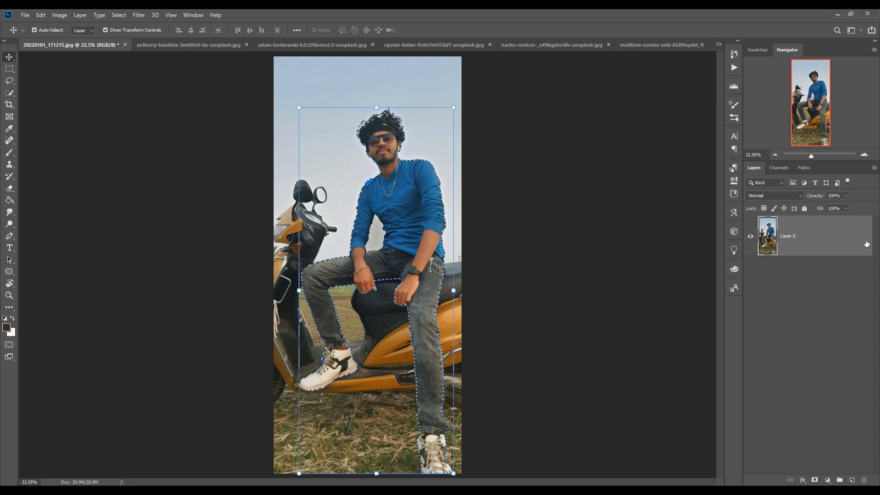
pyautogui.hotkey('ctrl', 'j')
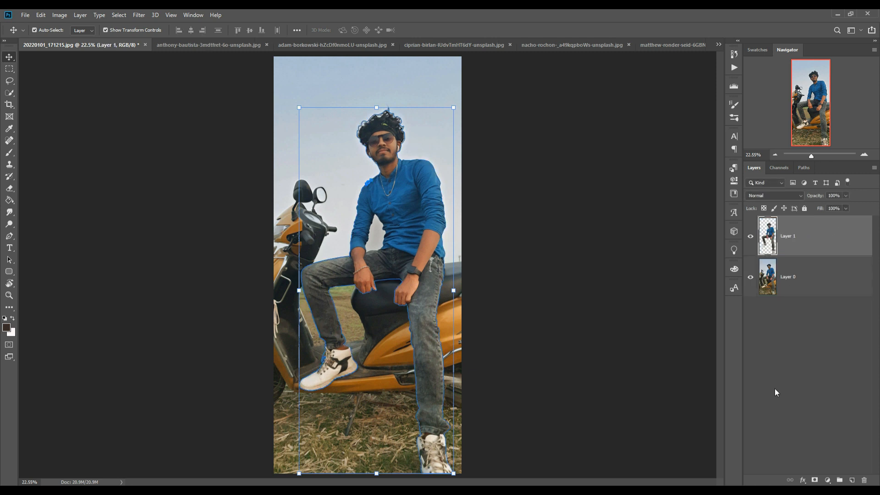
pyautogui.click(751, 277)
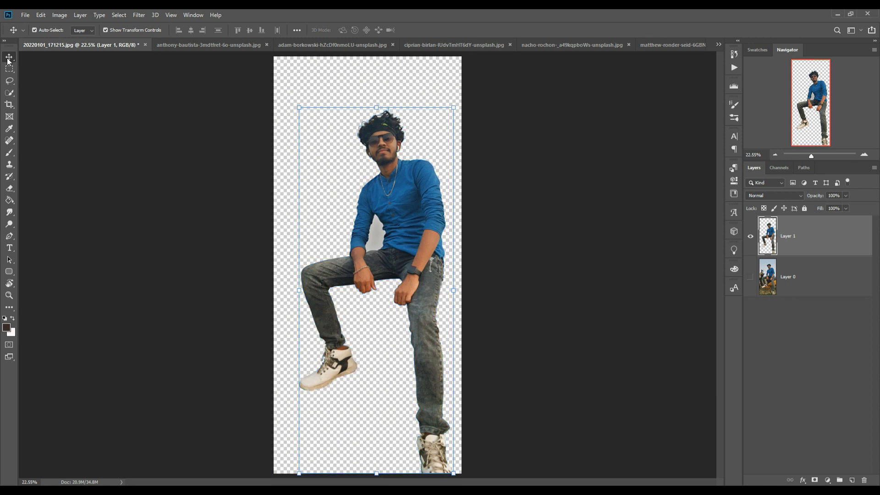
# - Trace the torso side of the leftover background gap between the arm and shirt with the Pen tool
pyautogui.scroll(8, 449, 234)
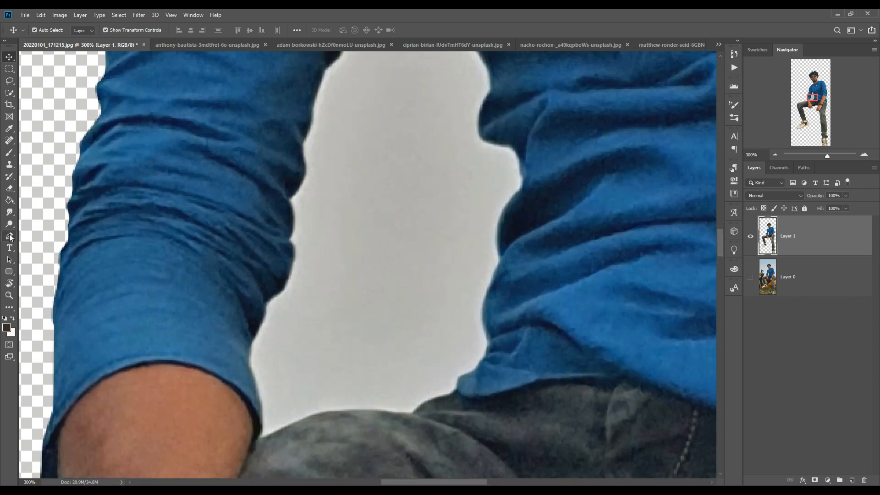
pyautogui.click(9, 236)
pyautogui.moveTo(412, 411); pyautogui.dragTo(429, 400)
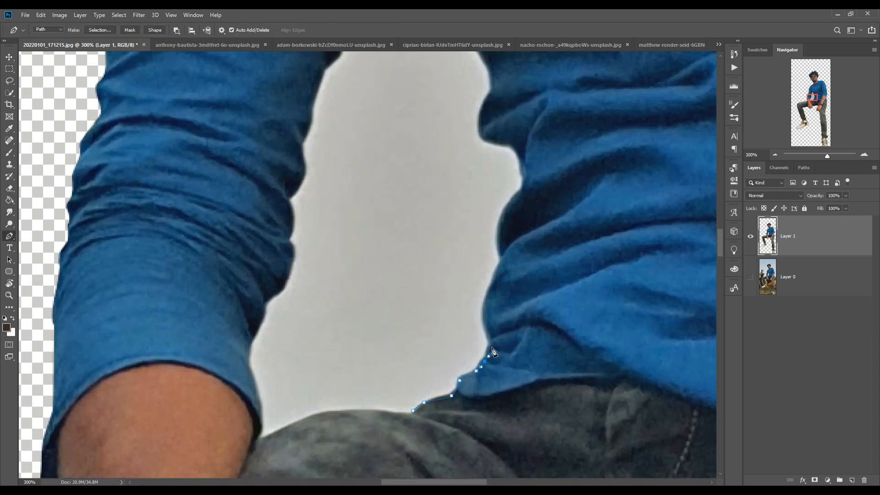
pyautogui.moveTo(489, 63); pyautogui.dragTo(547, 290)
pyautogui.click(545, 288)
pyautogui.click(530, 271)
pyautogui.click(521, 265)
pyautogui.click(492, 225)
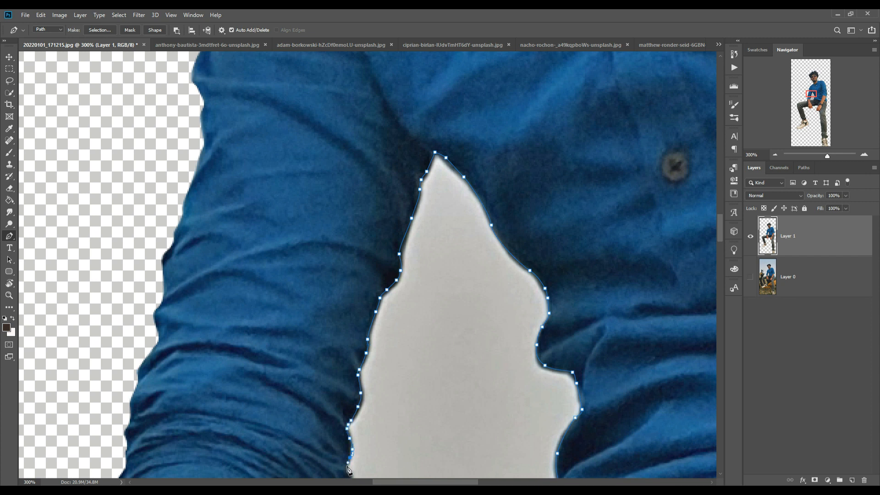
# - Continue the gap's path down the inner sleeve and along the top of the jeans toward its starting point
pyautogui.moveTo(347, 467); pyautogui.dragTo(369, 237)
pyautogui.click(370, 232)
pyautogui.click(370, 240)
pyautogui.click(371, 246)
pyautogui.click(372, 260)
pyautogui.moveTo(359, 286); pyautogui.dragTo(351, 301)
pyautogui.keyDown('alt'); pyautogui.click(360, 286); pyautogui.keyUp('alt')
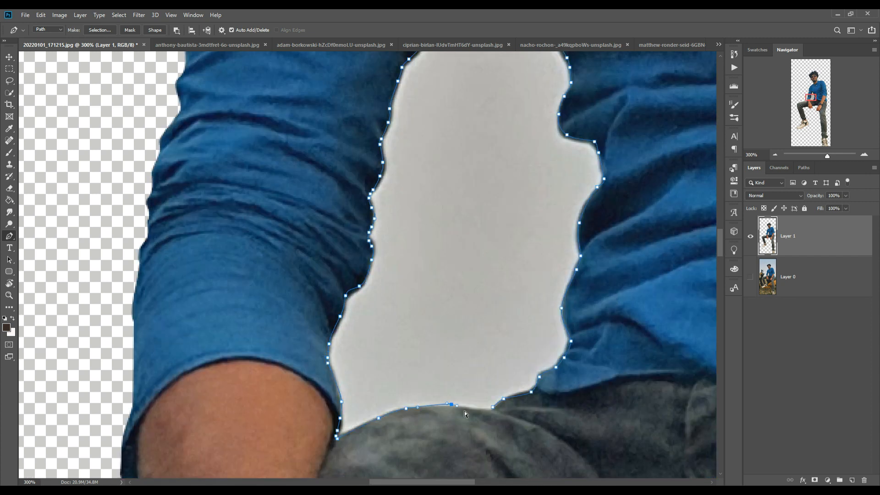
pyautogui.click(463, 409)
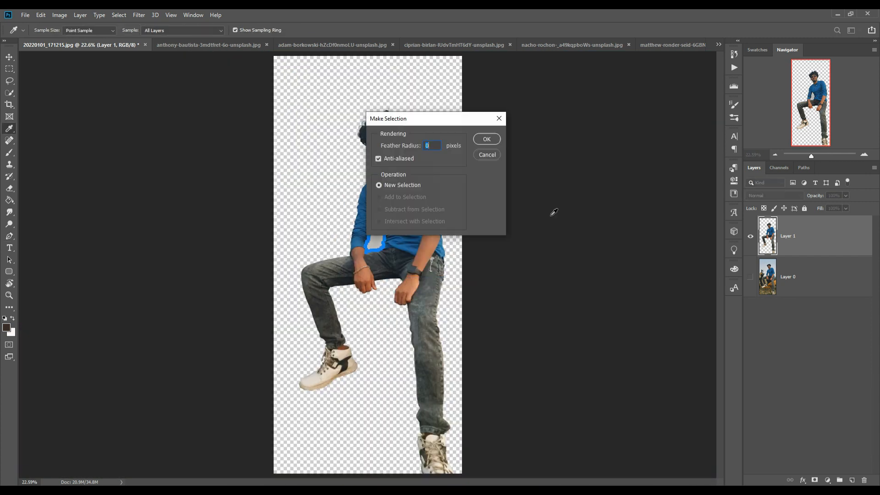
# - Turn the gap path into a selection, delete the background inside it, and deselect
pyautogui.click(485, 140)
pyautogui.press('Delete')
pyautogui.press('v')
pyautogui.hotkey('ctrl', 'd')
# - In the white car photo, start a Pen path along the car's lower edge and around the tyre's base
pyautogui.click(198, 45)
pyautogui.click(9, 236)
pyautogui.hotkey('ctrl', '+')
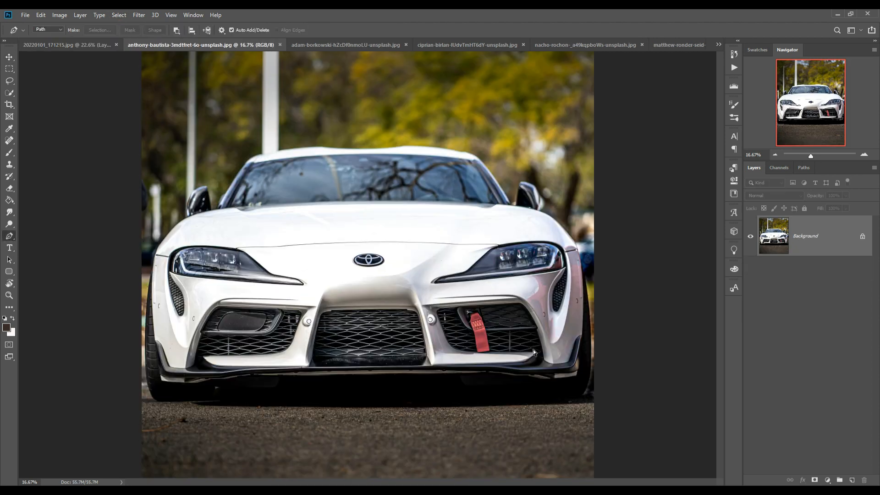
pyautogui.hotkey('ctrl', '+')
pyautogui.hotkey('ctrl', '+')
pyautogui.hotkey('ctrl', '+')
pyautogui.moveTo(533, 350); pyautogui.dragTo(318, 289)
pyautogui.click(474, 244)
pyautogui.moveTo(147, 287); pyautogui.dragTo(679, 280)
pyautogui.click(268, 248)
pyautogui.click(137, 251)
pyautogui.click(104, 168)
# - Continue the car path up the outer edge of the left-hand tyre and fender
pyautogui.click(126, 223)
pyautogui.moveTo(126, 224); pyautogui.dragTo(117, 231)
pyautogui.moveTo(151, 174); pyautogui.dragTo(193, 383)
pyautogui.click(164, 107)
pyautogui.click(154, 239)
pyautogui.moveTo(154, 239); pyautogui.dragTo(145, 235)
pyautogui.moveTo(183, 152); pyautogui.dragTo(185, 344)
pyautogui.moveTo(171, 266); pyautogui.dragTo(173, 260)
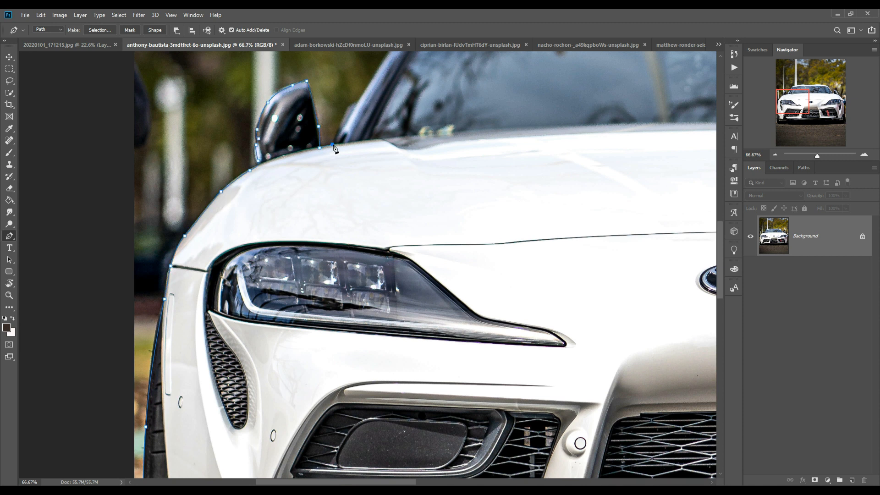
# - Extend the car path from beside the left-hand mirror up the base of the windshield pillar
pyautogui.click(339, 131)
pyautogui.click(346, 115)
pyautogui.click(352, 106)
pyautogui.click(358, 103)
pyautogui.click(360, 97)
# - Trace the windshield pillar's upper part and the car's roofline across to the right-hand side
pyautogui.moveTo(390, 70); pyautogui.dragTo(229, 276)
pyautogui.click(307, 203)
pyautogui.click(366, 194)
pyautogui.click(439, 186)
pyautogui.moveTo(471, 187); pyautogui.dragTo(495, 192)
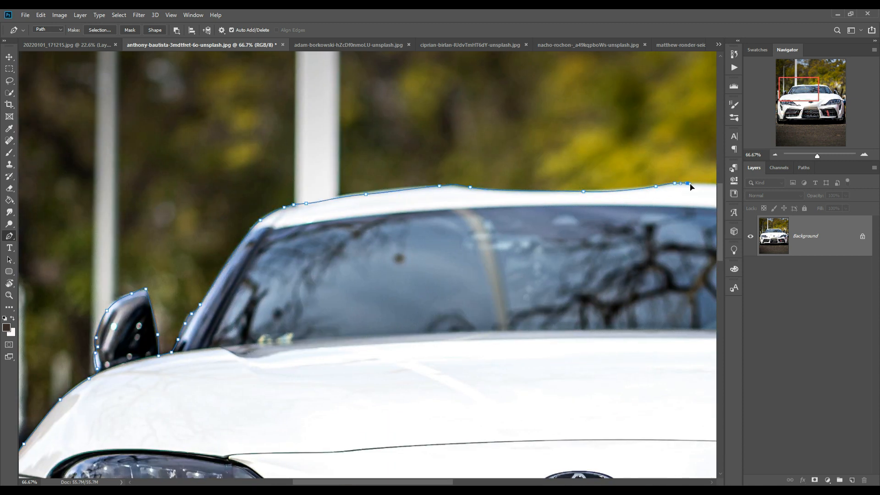
pyautogui.moveTo(693, 186); pyautogui.dragTo(223, 188)
pyautogui.click(300, 190)
pyautogui.click(311, 192)
pyautogui.moveTo(347, 199); pyautogui.dragTo(358, 202)
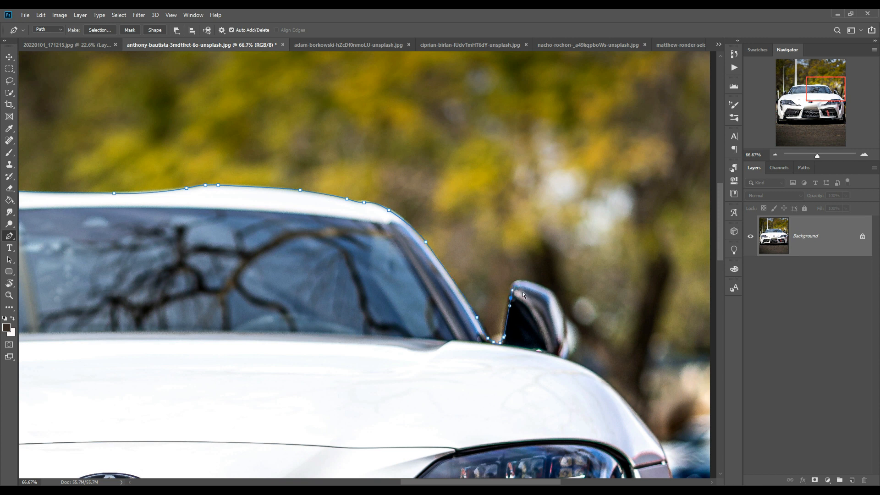
# - Trace the right-hand fender and tyre down to the ground and close the car's outline
pyautogui.click(657, 443)
pyautogui.moveTo(657, 443); pyautogui.dragTo(513, 251)
pyautogui.click(536, 271)
pyautogui.click(552, 339)
pyautogui.moveTo(553, 339); pyautogui.dragTo(513, 132)
pyautogui.click(525, 217)
pyautogui.click(527, 349)
pyautogui.click(523, 408)
pyautogui.moveTo(523, 409); pyautogui.dragTo(528, 397)
pyautogui.click(528, 292)
pyautogui.moveTo(528, 292); pyautogui.dragTo(531, 285)
pyautogui.click(522, 188)
# - Convert the car outline path to a selection and invert it to select only the car
pyautogui.hotkey('ctrl', '0')
pyautogui.rightClick(391, 203)
pyautogui.click(421, 241)
pyautogui.press('Return')
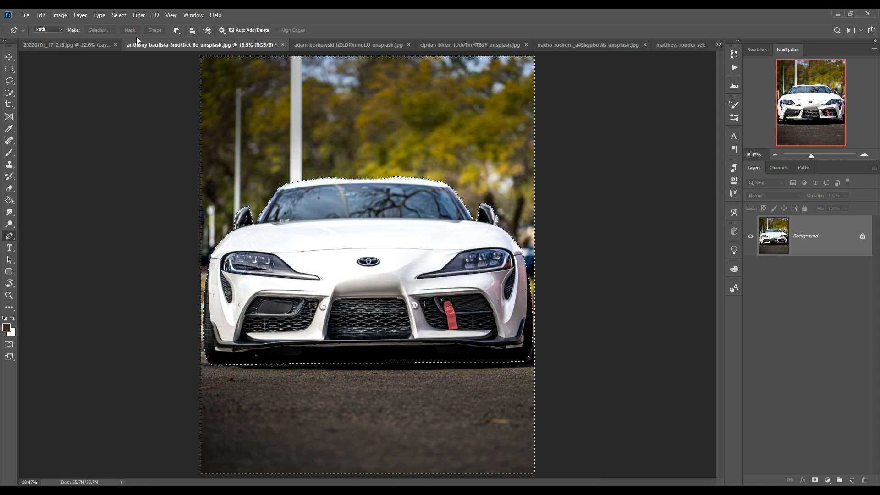
pyautogui.press('v')
# - Float the car photo's window and create a new 3840 x 2160 px, 300 ppi document docked among the open files
pyautogui.moveTo(187, 46); pyautogui.dragTo(542, 99)
pyautogui.click(26, 16)
pyautogui.click(28, 26)
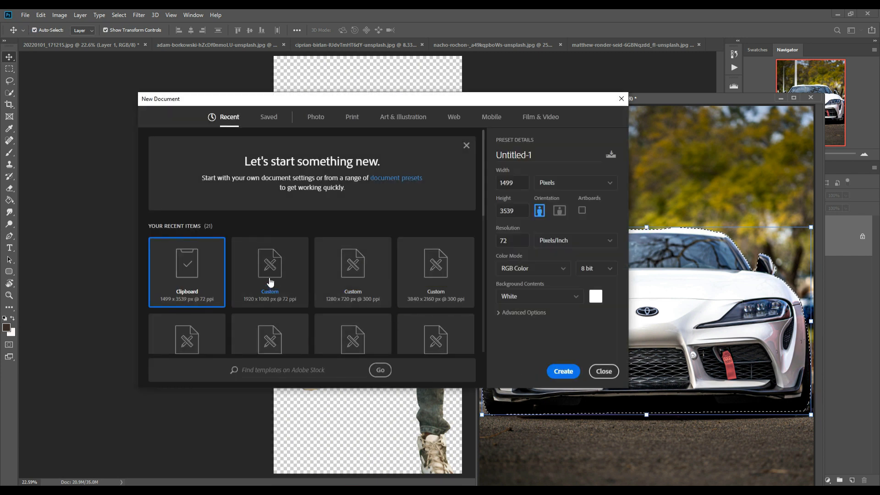
pyautogui.click(440, 271)
pyautogui.click(565, 372)
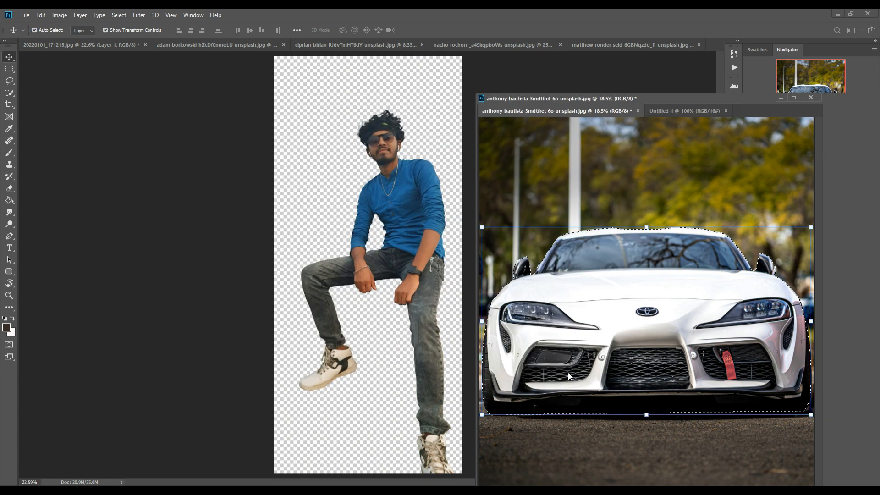
pyautogui.moveTo(583, 106); pyautogui.dragTo(578, 42)
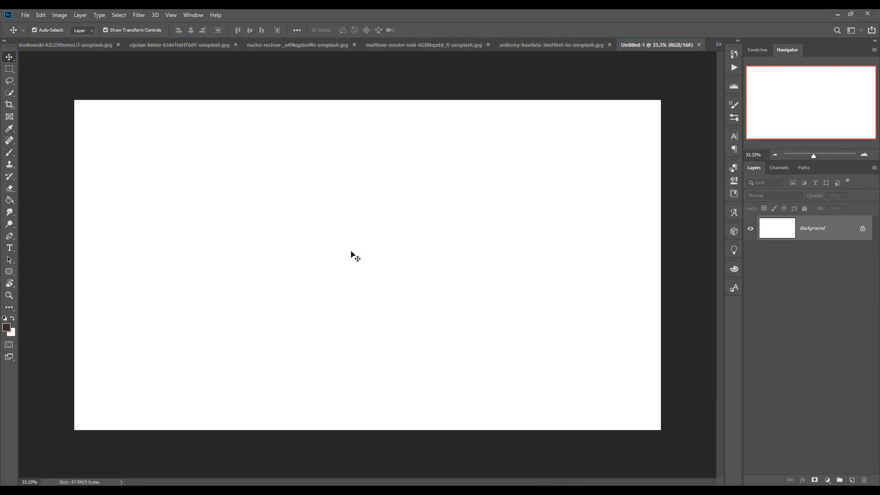
# - Crop the blank canvas narrower by cutting away its left part while keeping the full height
pyautogui.press('c')
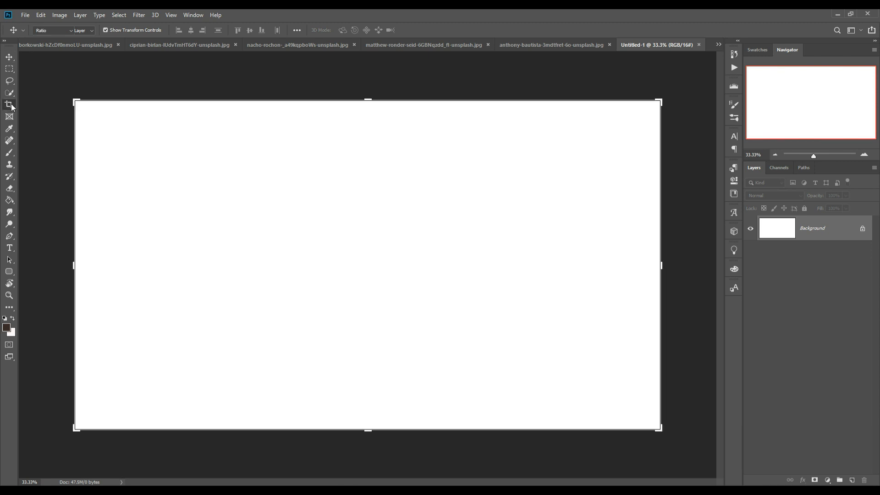
pyautogui.moveTo(77, 274); pyautogui.dragTo(161, 266)
pyautogui.moveTo(387, 483)
pyautogui.mouseDown()
pyautogui.moveTo(336, 483)
pyautogui.moveTo(375, 483)
pyautogui.mouseUp()
pyautogui.moveTo(264, 268); pyautogui.dragTo(266, 272)
pyautogui.click(462, 30)
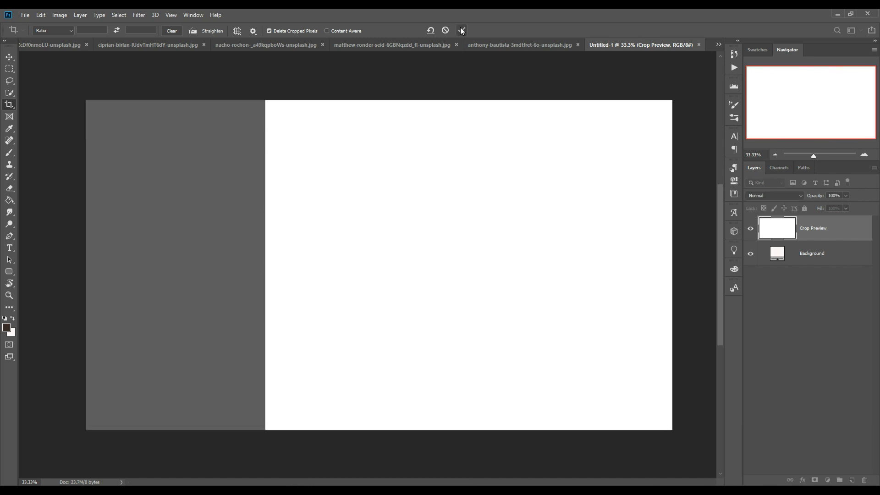
# - In the desert road photo, trace the road surface with the Pen tool down to the image's lower corners
pyautogui.click(546, 42)
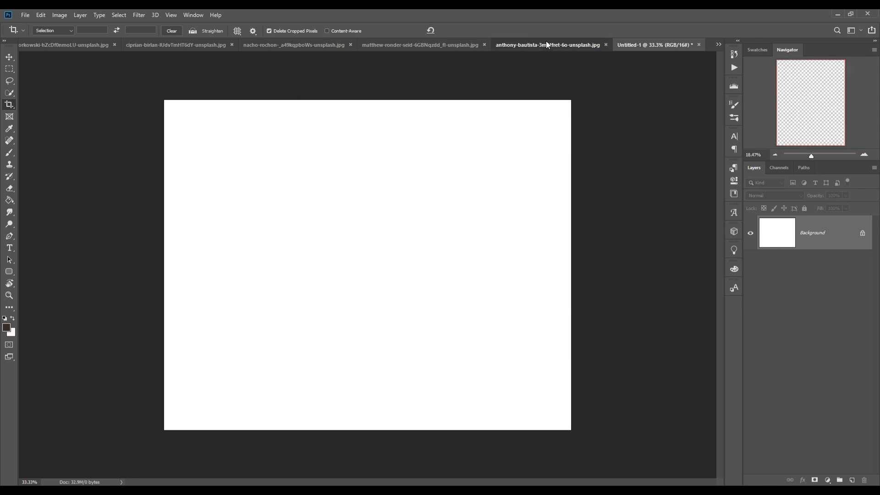
pyautogui.click(447, 52)
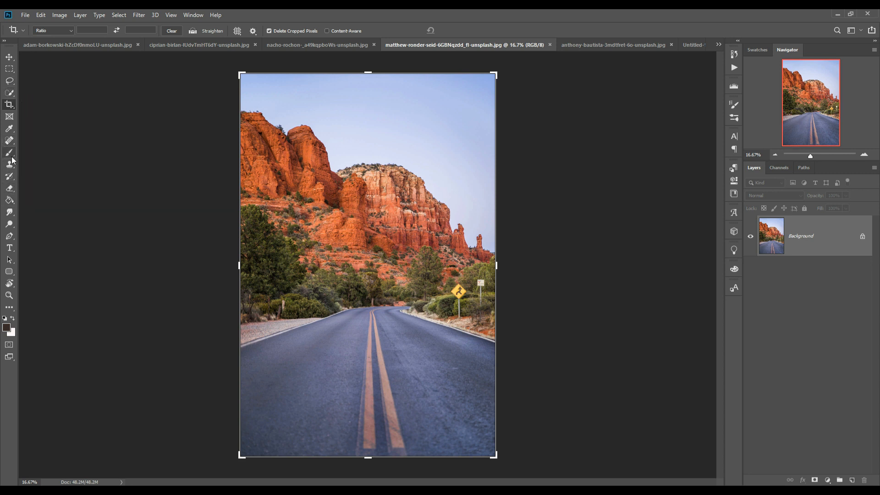
pyautogui.click(9, 236)
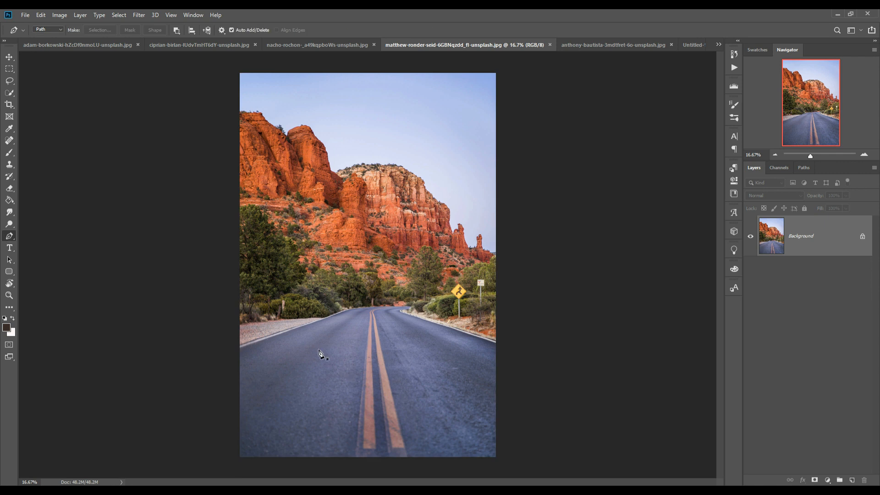
pyautogui.click(238, 346)
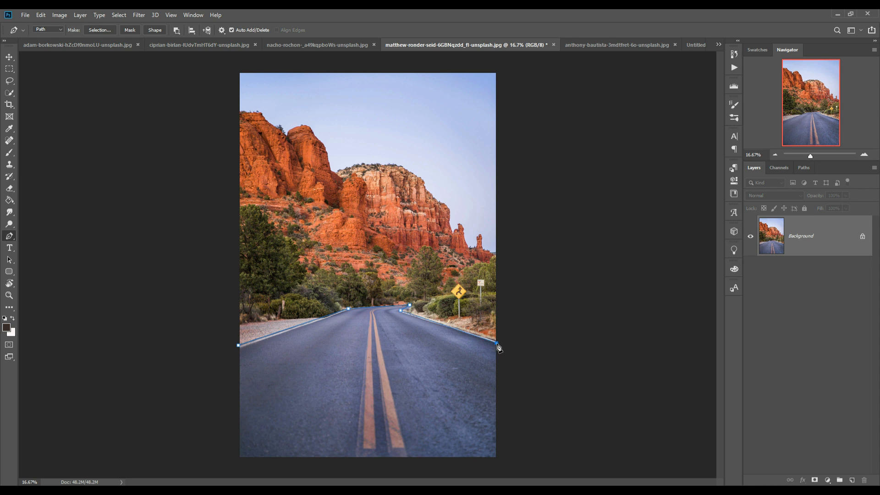
pyautogui.click(496, 457)
pyautogui.click(240, 457)
# - Convert the road path to a selection and invert it to select only the road surface
pyautogui.rightClick(312, 345)
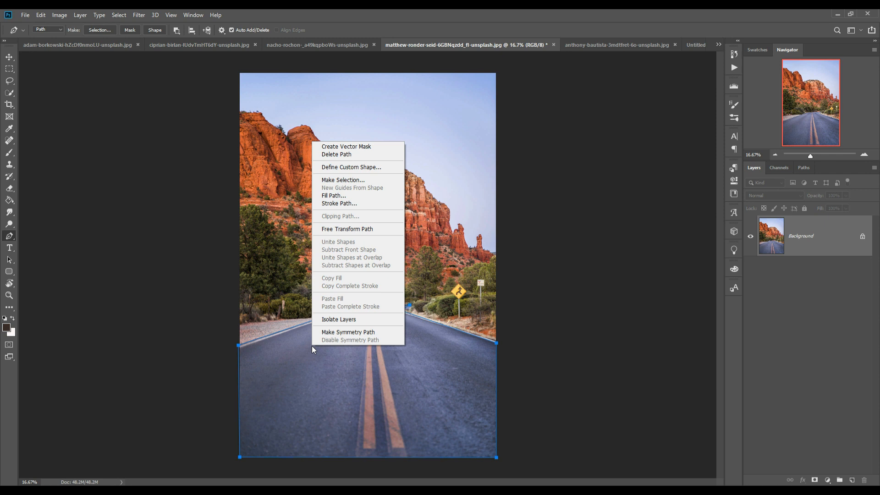
pyautogui.click(332, 186)
pyautogui.click(485, 139)
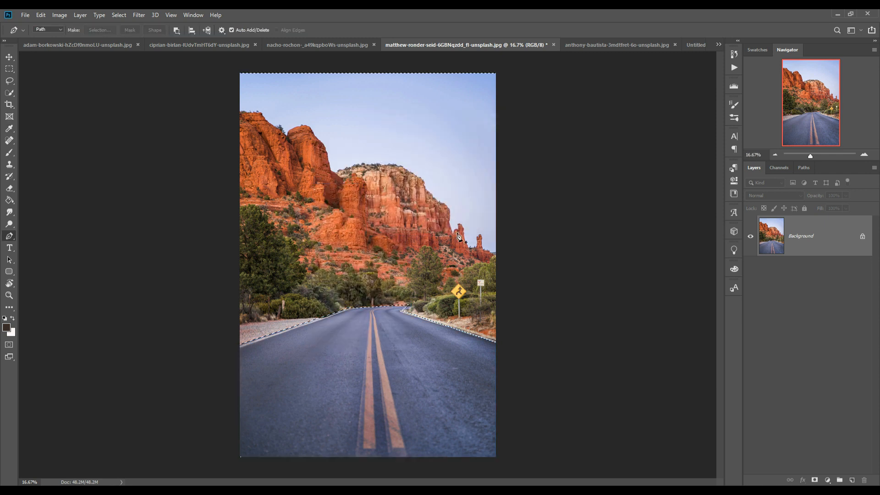
pyautogui.click(119, 15)
pyautogui.click(122, 52)
# - Float the road photo's window, move the selected road into the Untitled-1 document, and minimize the photo's window
pyautogui.press('v')
pyautogui.moveTo(409, 44); pyautogui.dragTo(488, 103)
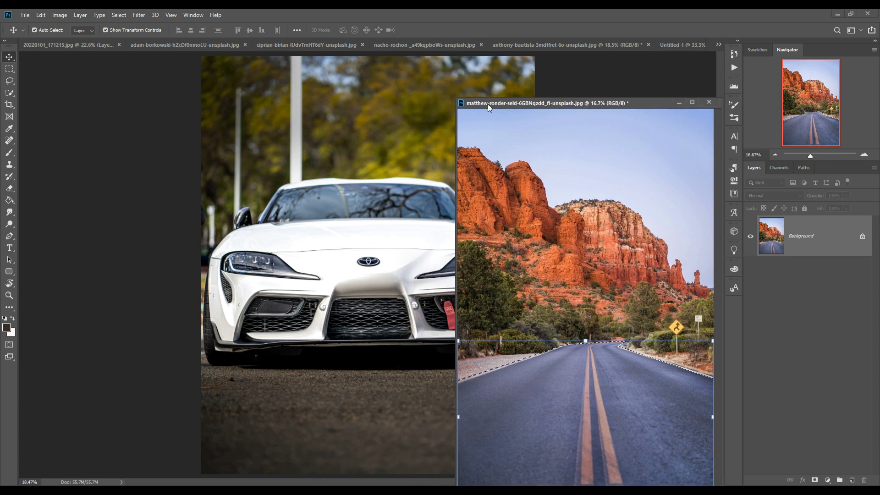
pyautogui.click(679, 44)
pyautogui.click(580, 385)
pyautogui.moveTo(580, 385); pyautogui.dragTo(358, 364)
pyautogui.click(680, 103)
# - Scale the road cutout to about 87% and position it along the lower edge of the canvas
pyautogui.moveTo(406, 290); pyautogui.dragTo(433, 367)
pyautogui.moveTo(398, 327); pyautogui.dragTo(398, 384)
pyautogui.moveTo(392, 406); pyautogui.dragTo(386, 336)
pyautogui.moveTo(383, 376); pyautogui.dragTo(379, 388)
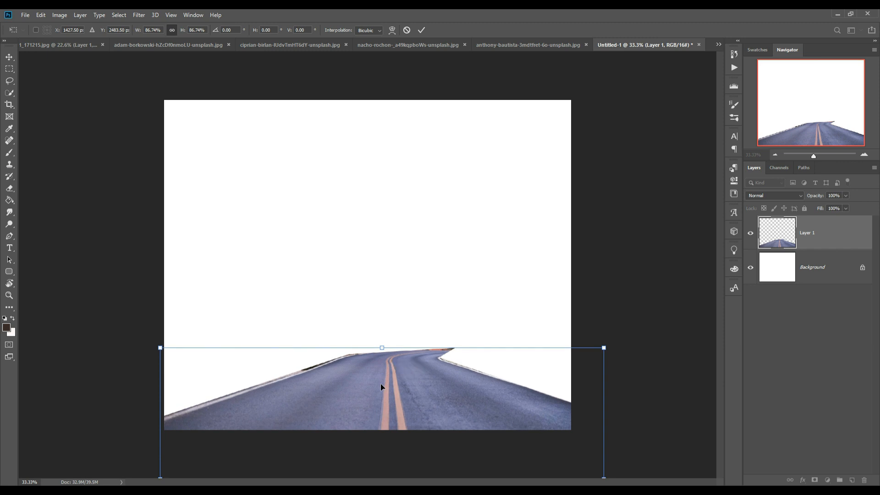
# - Enlarge and widen the road until it extends past both sides of the canvas, and apply the transform
pyautogui.moveTo(388, 350); pyautogui.dragTo(426, 284)
pyautogui.moveTo(661, 282); pyautogui.dragTo(660, 318)
pyautogui.moveTo(108, 286); pyautogui.dragTo(61, 335)
pyautogui.moveTo(664, 322); pyautogui.dragTo(759, 337)
pyautogui.moveTo(104, 329); pyautogui.dragTo(2, 336)
pyautogui.moveTo(421, 355); pyautogui.dragTo(427, 356)
pyautogui.click(422, 30)
# - Warp the road layer, pulling its upper edge down to flatten the road, and apply the warp
pyautogui.click(41, 15)
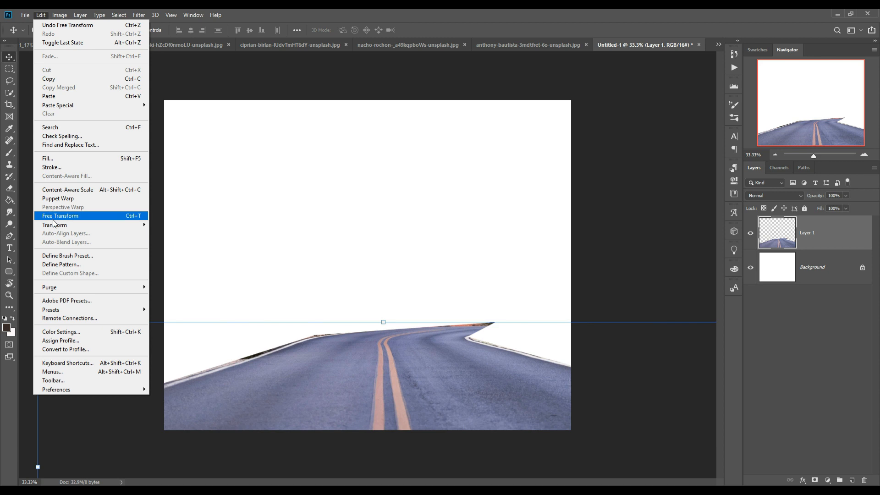
pyautogui.moveTo(53, 225)
pyautogui.click(215, 282)
pyautogui.moveTo(499, 325); pyautogui.dragTo(500, 362)
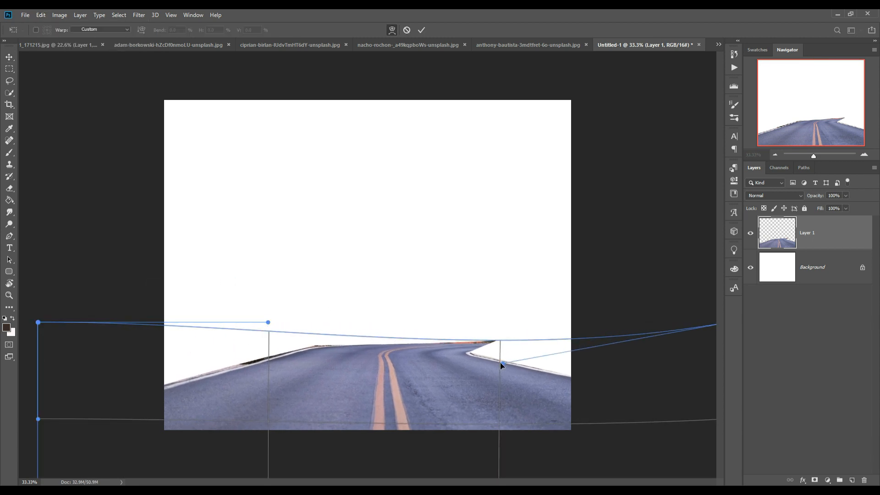
pyautogui.moveTo(268, 323); pyautogui.dragTo(263, 347)
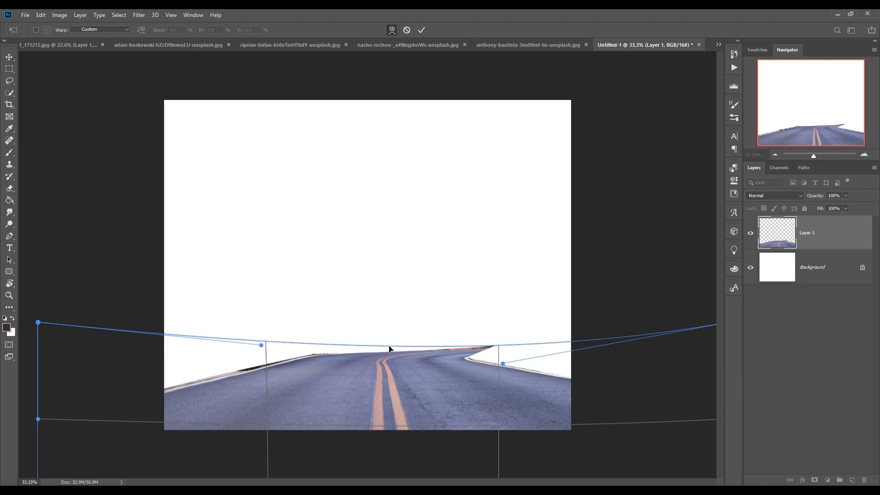
pyautogui.moveTo(382, 355); pyautogui.dragTo(384, 366)
pyautogui.click(421, 30)
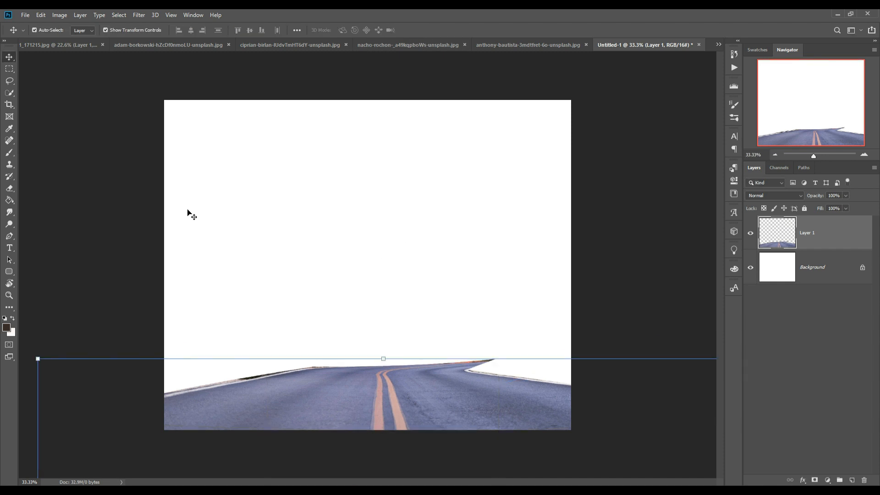
# - Float the white car photo's window, move the selected car into Untitled-1, and minimize the photo's window
pyautogui.click(530, 46)
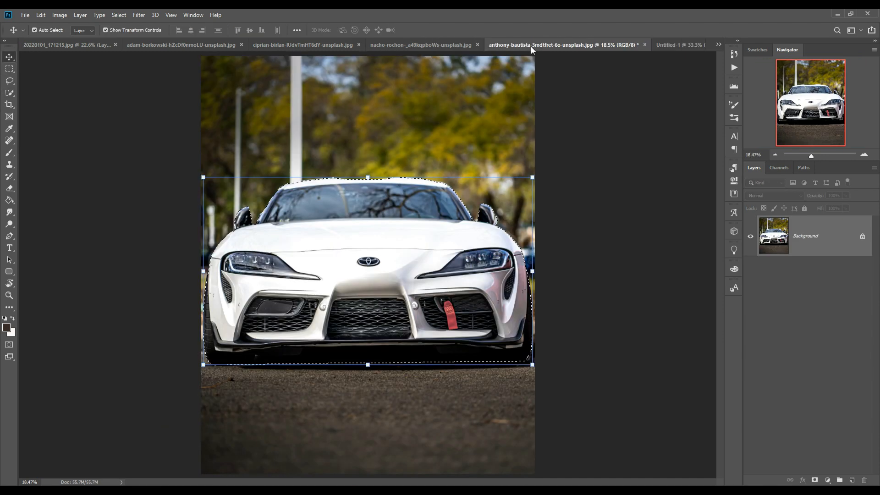
pyautogui.moveTo(557, 45); pyautogui.dragTo(558, 69)
pyautogui.moveTo(631, 252); pyautogui.dragTo(354, 289)
pyautogui.click(788, 69)
# - Scale the car to about 32% and centre it on the road over the yellow lines
pyautogui.moveTo(402, 202); pyautogui.dragTo(371, 307)
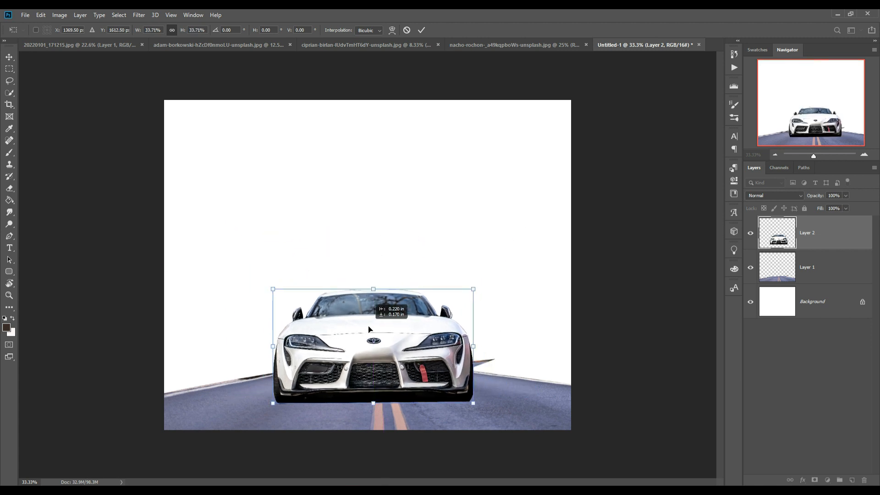
pyautogui.moveTo(379, 337); pyautogui.dragTo(385, 342)
pyautogui.moveTo(380, 292); pyautogui.dragTo(378, 289)
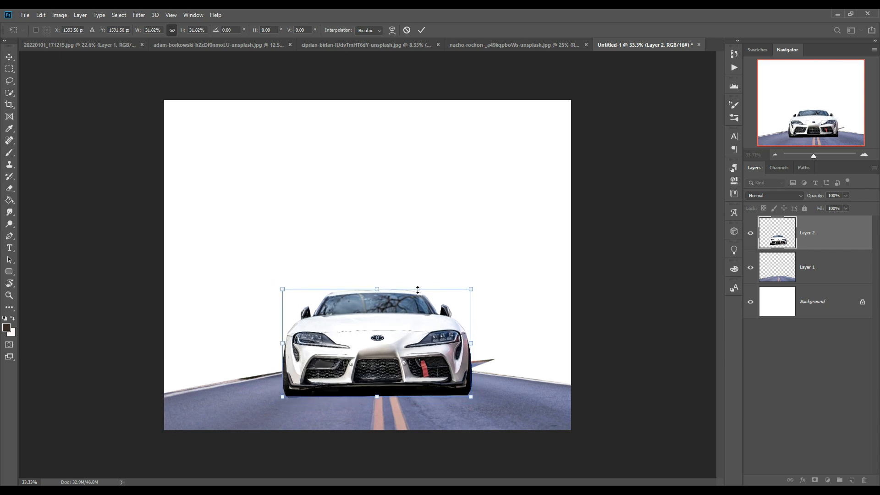
pyautogui.click(423, 31)
# - Float the window of the man's photo, move the cut-out man into Untitled-1, and minimize the photo's window
pyautogui.click(486, 46)
pyautogui.moveTo(71, 45); pyautogui.dragTo(546, 40)
pyautogui.click(545, 42)
pyautogui.moveTo(449, 270); pyautogui.dragTo(293, 274)
pyautogui.click(500, 126)
# - Scale the man to about 40% and place him in front of the car as if sitting on its hood
pyautogui.moveTo(289, 149); pyautogui.dragTo(288, 343)
pyautogui.moveTo(301, 431); pyautogui.dragTo(351, 271)
pyautogui.moveTo(338, 179); pyautogui.dragTo(337, 318)
pyautogui.moveTo(364, 379); pyautogui.dragTo(400, 297)
pyautogui.moveTo(375, 237); pyautogui.dragTo(375, 233)
pyautogui.moveTo(401, 377)
pyautogui.mouseDown()
pyautogui.moveTo(401, 362)
pyautogui.moveTo(405, 379)
pyautogui.mouseUp()
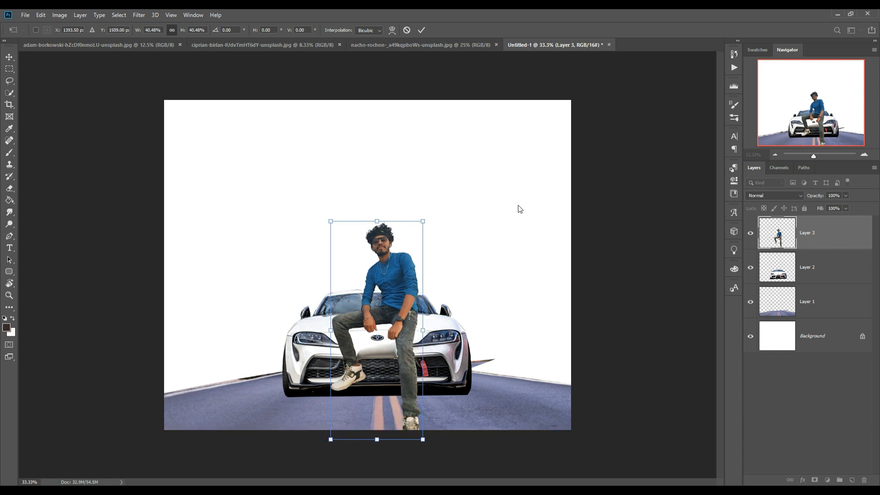
pyautogui.press('Return')
# - Raise the car slightly and scale the man to about 92% of his size in front of it
pyautogui.click(824, 276)
pyautogui.moveTo(459, 356); pyautogui.dragTo(460, 351)
pyautogui.click(410, 419)
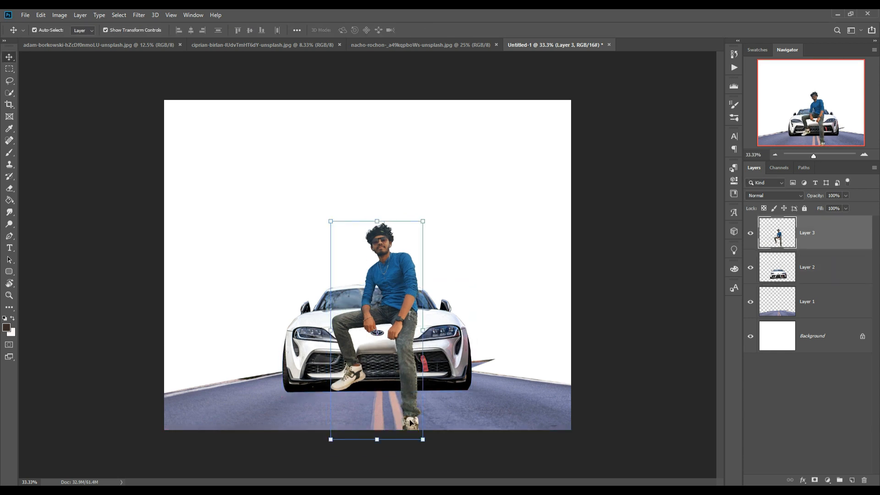
pyautogui.click(41, 15)
pyautogui.moveTo(66, 222)
pyautogui.click(167, 236)
pyautogui.moveTo(423, 222); pyautogui.dragTo(422, 244)
pyautogui.moveTo(411, 420)
pyautogui.mouseDown()
pyautogui.moveTo(416, 395)
pyautogui.moveTo(410, 424)
pyautogui.mouseUp()
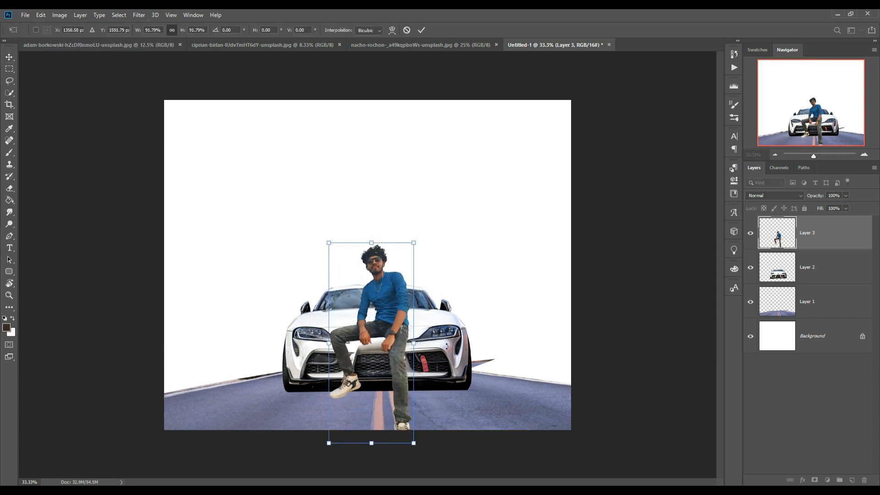
# - Enlarge the car slightly and reposition the car and the man lower so he sits on the hood
pyautogui.click(447, 346)
pyautogui.moveTo(467, 292); pyautogui.dragTo(429, 324)
pyautogui.press('Return')
pyautogui.moveTo(377, 316); pyautogui.dragTo(374, 303)
pyautogui.moveTo(432, 314); pyautogui.dragTo(433, 340)
pyautogui.moveTo(390, 308); pyautogui.dragTo(401, 331)
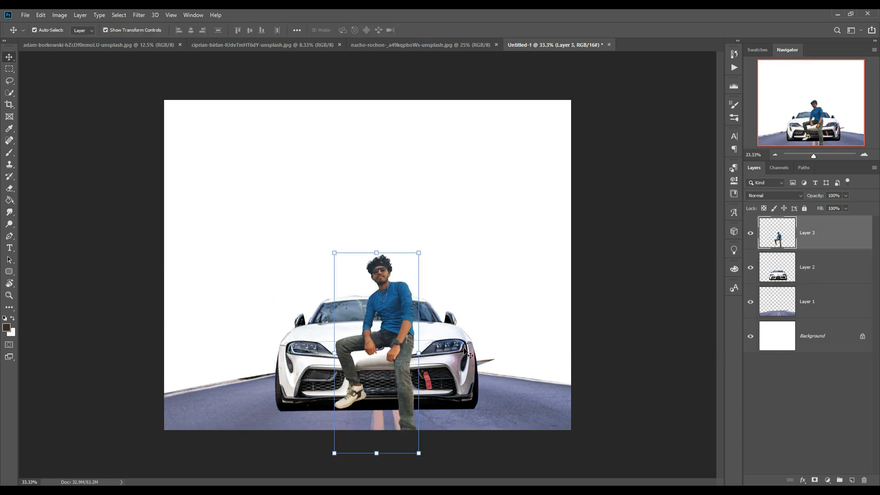
# - Use Puppet Warp on the man's layer to pull his standing foot up onto the road, and adjust his position slightly
pyautogui.click(41, 15)
pyautogui.click(68, 199)
pyautogui.click(408, 439)
pyautogui.moveTo(408, 439); pyautogui.dragTo(407, 416)
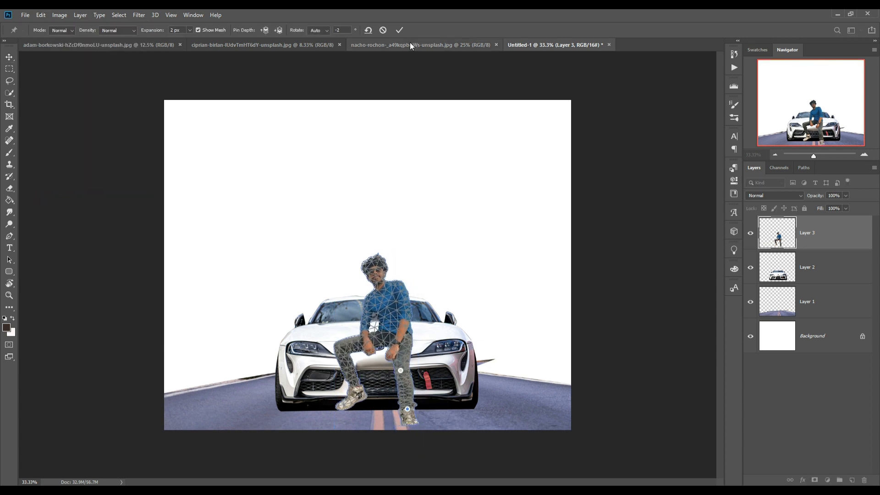
pyautogui.click(400, 30)
pyautogui.moveTo(399, 349); pyautogui.dragTo(395, 348)
# - Select the man and car layers together, scale them to about 104%, and shift them up and to the left
pyautogui.click(831, 280)
pyautogui.keyDown('shift'); pyautogui.click(826, 241); pyautogui.keyUp('shift')
pyautogui.moveTo(479, 255); pyautogui.dragTo(488, 249)
pyautogui.moveTo(430, 372); pyautogui.dragTo(424, 366)
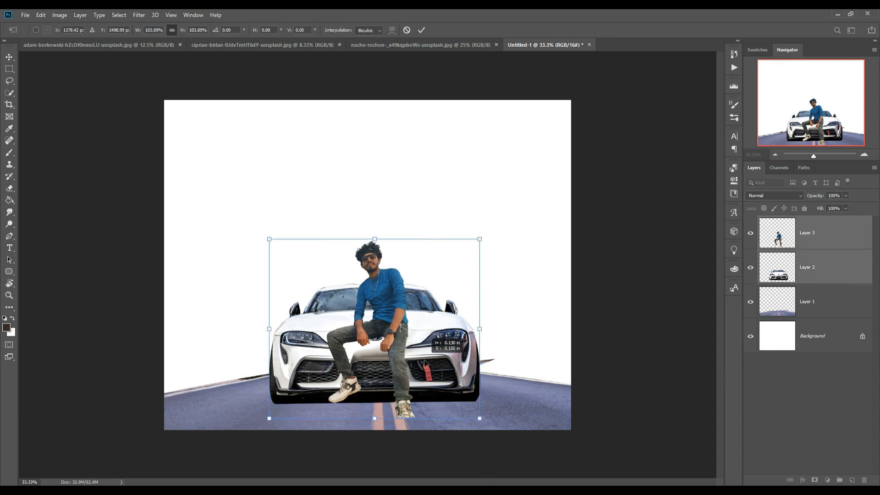
pyautogui.click(422, 30)
# - Enlarge the man's layer slightly on its own and apply the transform
pyautogui.click(789, 240)
pyautogui.moveTo(420, 244); pyautogui.dragTo(425, 236)
pyautogui.click(422, 31)
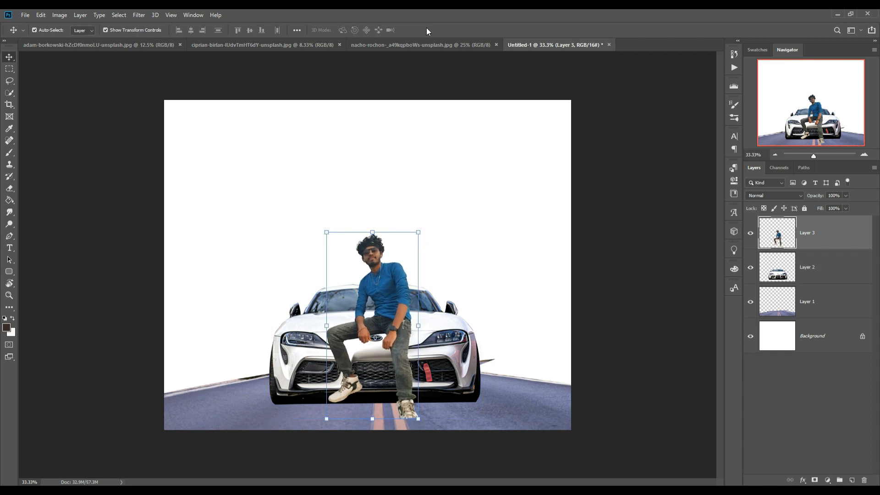
# - Create a new layer between the road and the car, and set up the Brush tool with black as foreground colour
pyautogui.click(858, 299)
pyautogui.click(852, 480)
pyautogui.click(10, 153)
pyautogui.click(6, 328)
pyautogui.click(639, 386)
pyautogui.click(845, 268)
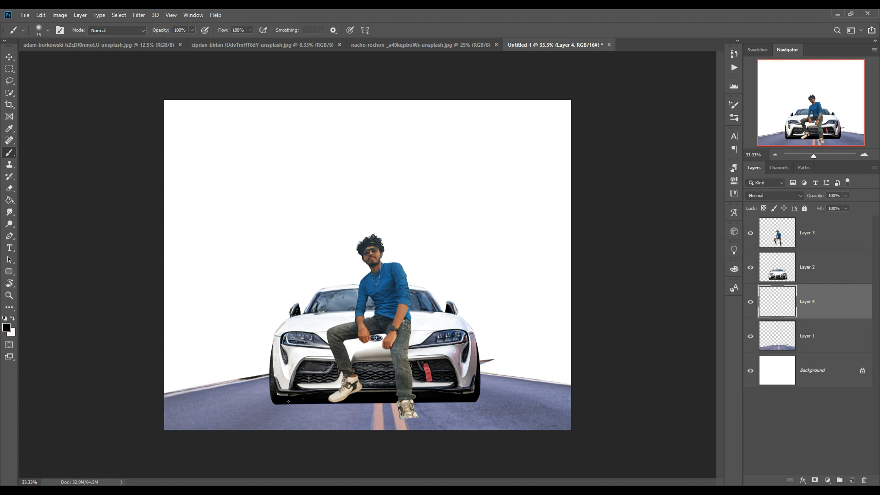
# - Set the brush size to 400 and paint a soft black shadow spot under the car on the new layer
pyautogui.press(']')
pyautogui.press(']')
pyautogui.press(']')
pyautogui.press(']')
pyautogui.press(']')
pyautogui.press(']')
pyautogui.press(']')
pyautogui.press(']')
pyautogui.press(']')
pyautogui.press(']')
pyautogui.press(']')
pyautogui.press(']')
pyautogui.press(']')
pyautogui.press(']')
pyautogui.press(']')
pyautogui.press(']')
pyautogui.press(']')
pyautogui.press(']')
pyautogui.press(']')
pyautogui.press(']')
pyautogui.press('[')
pyautogui.press('[')
pyautogui.press('[')
pyautogui.press('[')
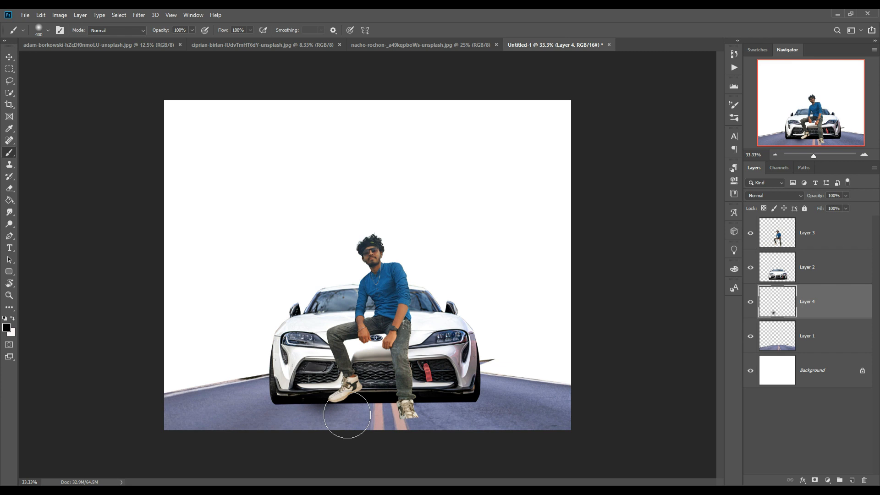
# - Stretch the shadow spot to about 335% width and 74% height, and place it under the car's right wheel
pyautogui.press('v')
pyautogui.moveTo(376, 387); pyautogui.dragTo(610, 385)
pyautogui.moveTo(442, 342); pyautogui.dragTo(442, 364)
pyautogui.moveTo(462, 412)
pyautogui.mouseDown()
pyautogui.moveTo(451, 411)
pyautogui.moveTo(466, 404)
pyautogui.mouseUp()
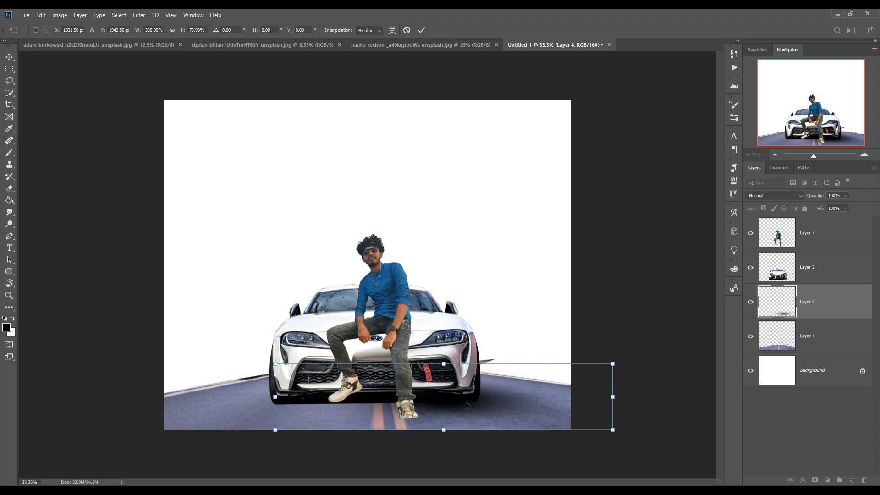
# - Duplicate the shadow layer and position the copy under the car's left wheel
pyautogui.rightClick(829, 305)
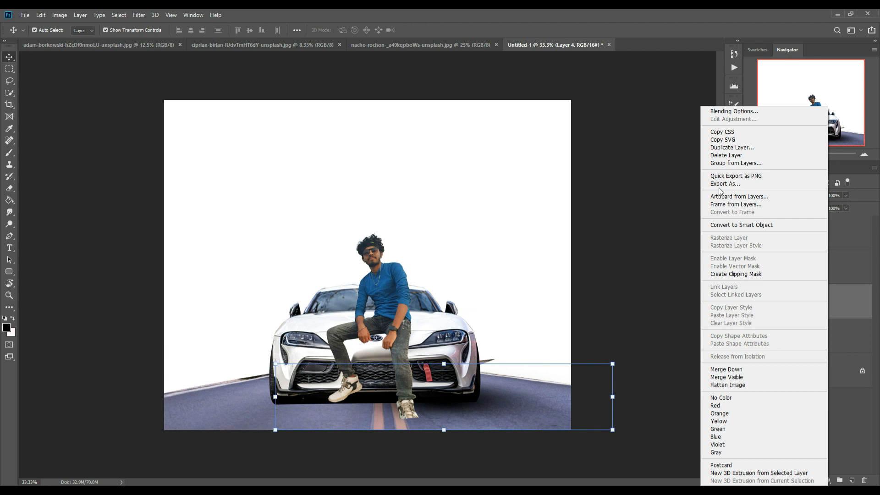
pyautogui.click(733, 149)
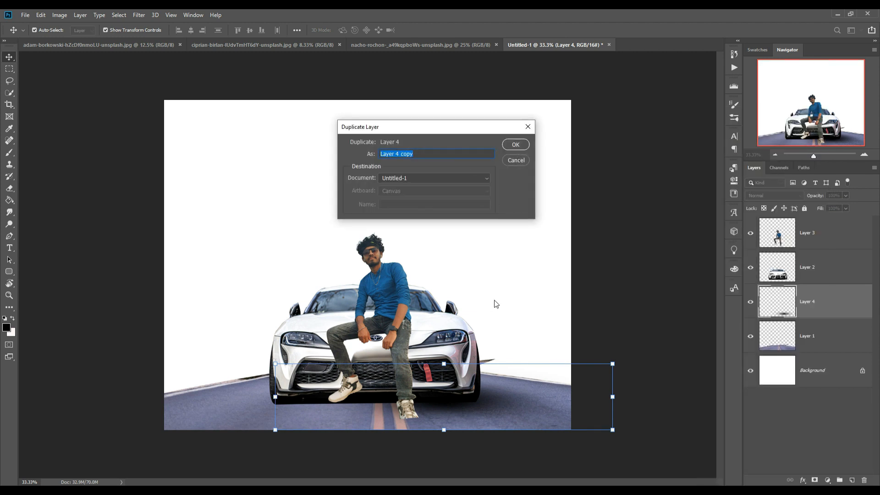
pyautogui.click(516, 144)
pyautogui.moveTo(482, 415); pyautogui.dragTo(326, 408)
pyautogui.press('Down')
pyautogui.press('Down')
pyautogui.press('Down')
pyautogui.press('Down')
pyautogui.press('Down')
pyautogui.press('Down')
pyautogui.press('Down')
pyautogui.press('Down')
pyautogui.press('Down')
pyautogui.press('Right')
pyautogui.press('Right')
pyautogui.press('Right')
pyautogui.press('Right')
pyautogui.press('Right')
pyautogui.press('Right')
pyautogui.press('Right')
pyautogui.press('Right')
pyautogui.press('Right')
pyautogui.press('Right')
pyautogui.press('Right')
pyautogui.press('Right')
pyautogui.press('Right')
pyautogui.press('Right')
pyautogui.press('Right')
pyautogui.press('Right')
pyautogui.press('Right')
pyautogui.press('Right')
pyautogui.press('Up')
pyautogui.press('Up')
pyautogui.press('Up')
pyautogui.press('Up')
pyautogui.press('Up')
pyautogui.press('Up')
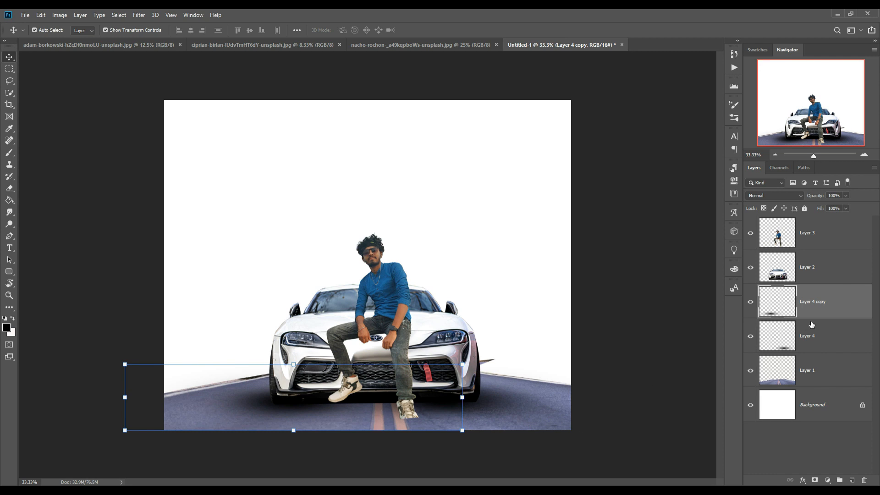
# - Duplicate the left shadow layer, shrink the copy, and centre it beneath the car between the wheels
pyautogui.rightClick(831, 304)
pyautogui.click(736, 147)
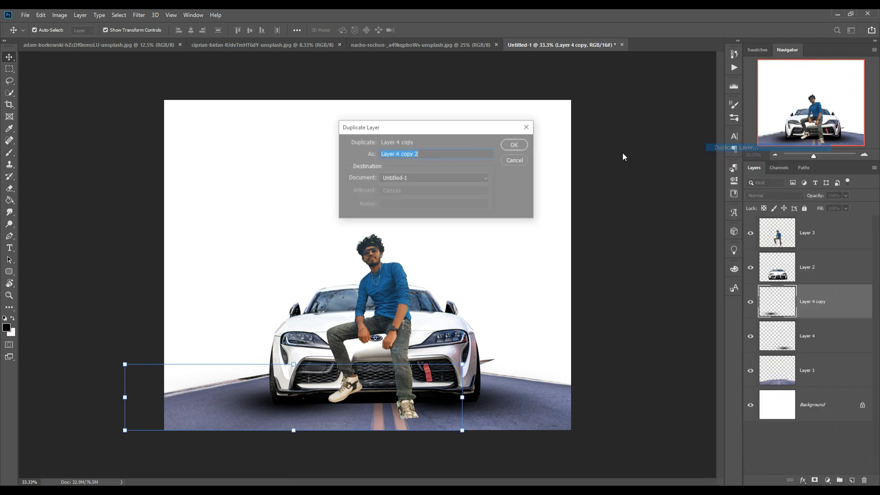
pyautogui.click(515, 147)
pyautogui.moveTo(295, 366); pyautogui.dragTo(365, 400)
pyautogui.click(421, 31)
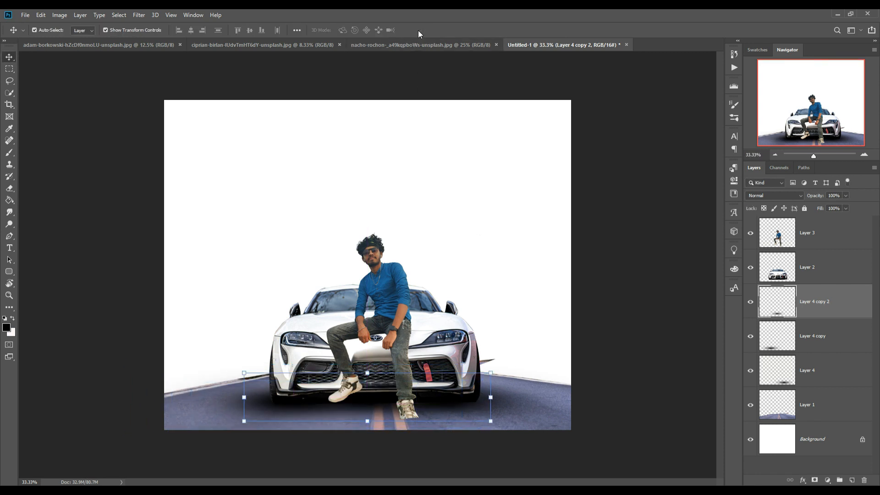
# - Reshape the shadow under the car's left wheel to be slightly smaller and nudge it down
pyautogui.click(263, 408)
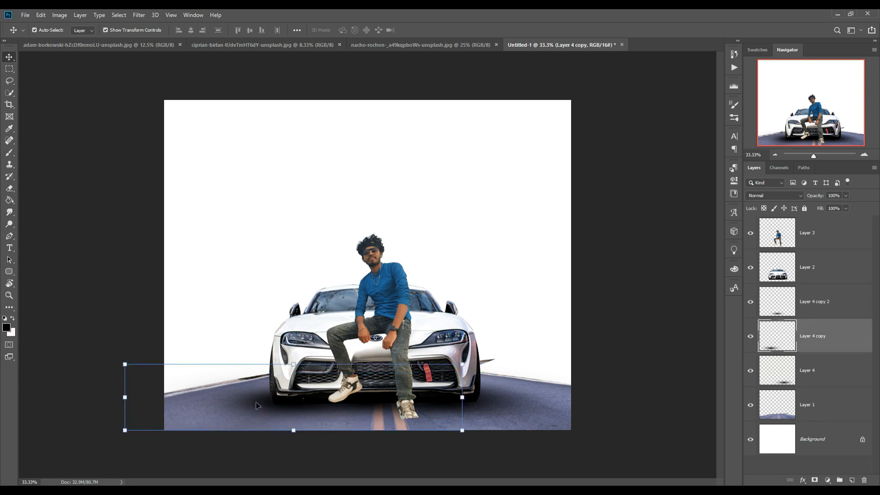
pyautogui.moveTo(131, 404); pyautogui.dragTo(151, 404)
pyautogui.moveTo(309, 440); pyautogui.dragTo(312, 425)
pyautogui.press('Down')
pyautogui.press('Down')
pyautogui.press('Down')
pyautogui.press('Down')
pyautogui.press('Down')
pyautogui.press('Down')
pyautogui.press('Down')
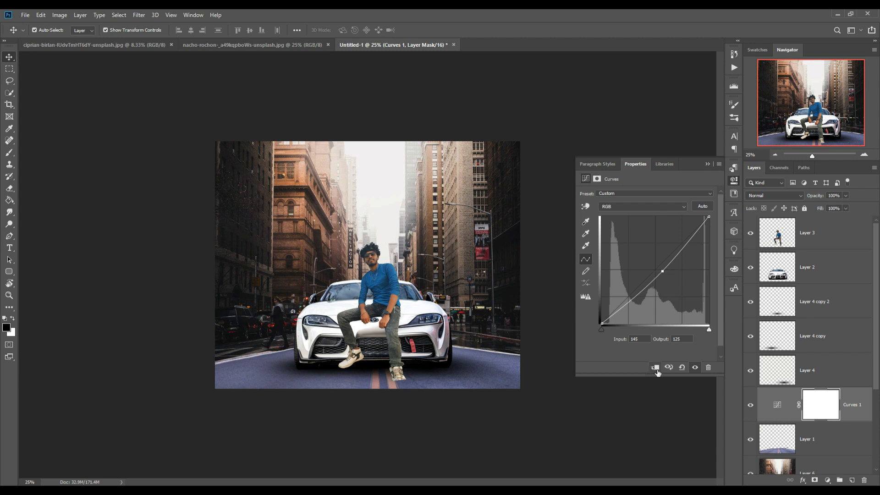
# - Clip the Curves adjustment to the road layer and lower its midtones to darken the road
pyautogui.click(654, 367)
pyautogui.moveTo(666, 277); pyautogui.dragTo(670, 278)
pyautogui.click(707, 164)
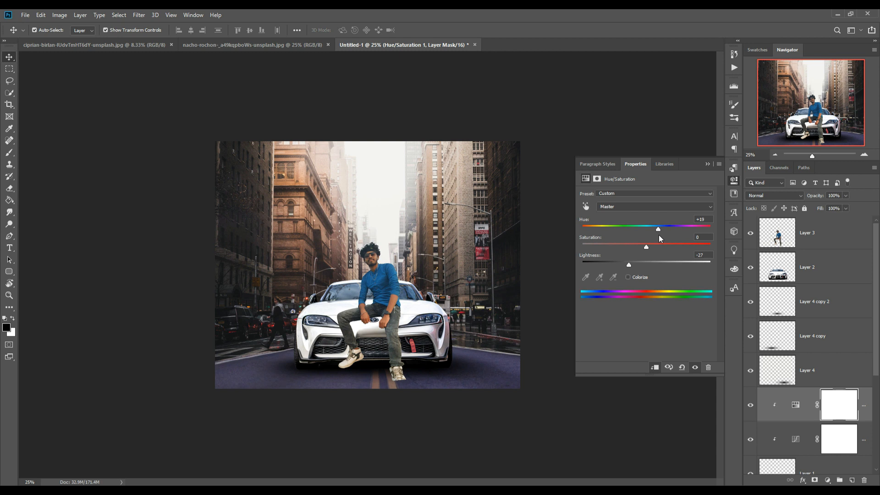
# - Shift the road's Hue/Saturation adjustment to hue +31 and lightness -36, and strongly lower its saturation to neutralise the purple tint
pyautogui.moveTo(659, 234); pyautogui.dragTo(643, 250)
pyautogui.moveTo(596, 246); pyautogui.dragTo(598, 246)
pyautogui.moveTo(629, 264); pyautogui.dragTo(623, 265)
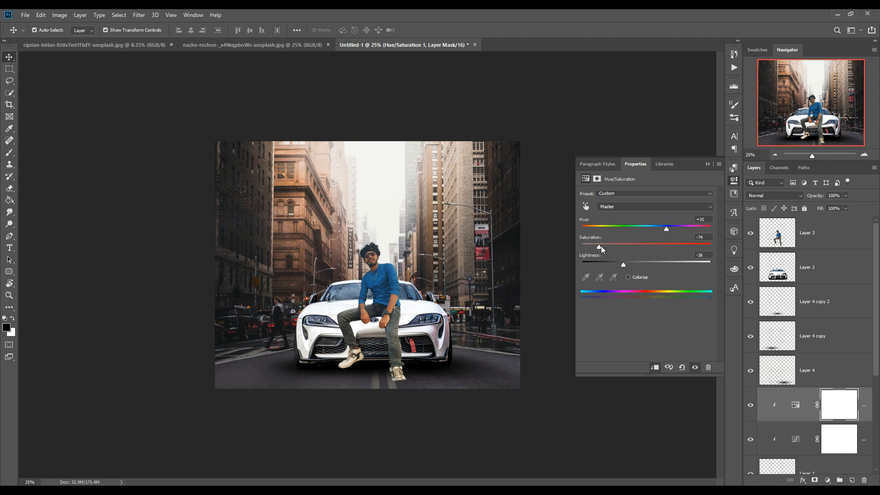
pyautogui.moveTo(598, 247); pyautogui.dragTo(603, 247)
pyautogui.click(708, 164)
# - Set the brush to 17% opacity for the road layer, undoing the test dabs beside the car's wheel
pyautogui.click(839, 474)
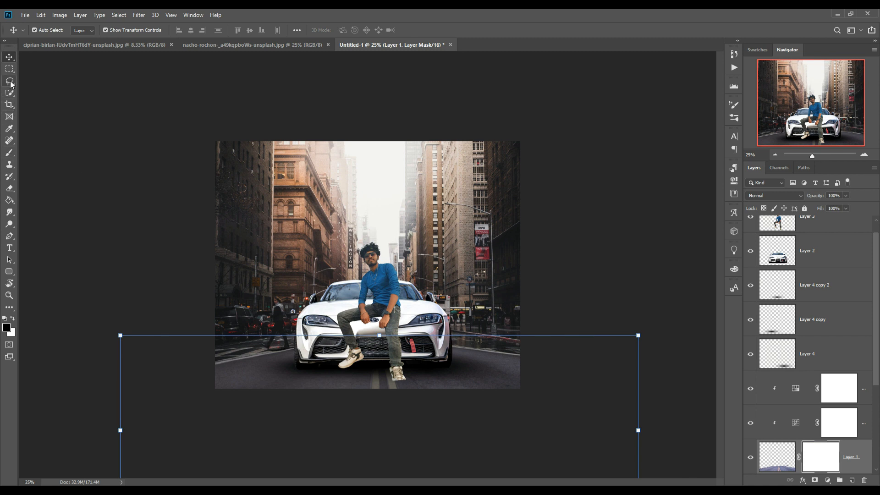
pyautogui.click(10, 152)
pyautogui.click(285, 362)
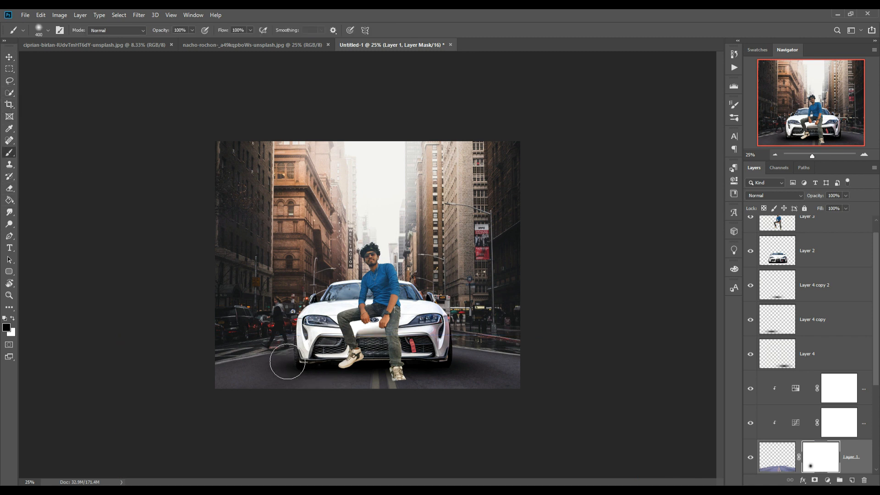
pyautogui.hotkey('ctrl', 'z')
pyautogui.moveTo(193, 30); pyautogui.dragTo(192, 44)
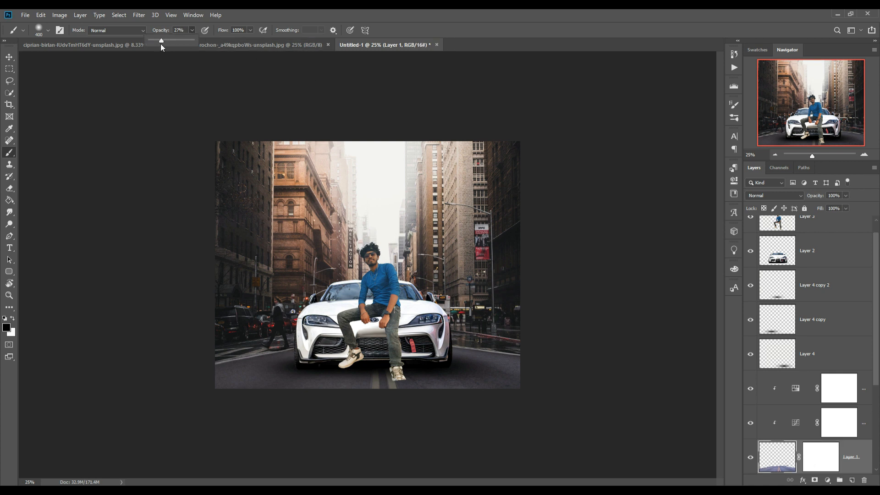
pyautogui.click(297, 354)
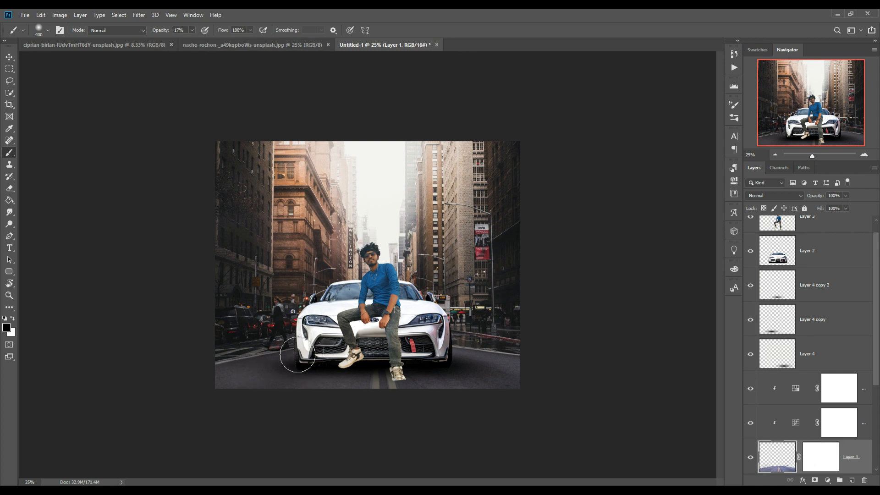
pyautogui.hotkey('ctrl', 'z')
# - Paint soft black strokes on the road layer's mask beside and in front of the car to blend the road into the street
pyautogui.click(825, 464)
pyautogui.moveTo(323, 348)
pyautogui.mouseDown()
pyautogui.moveTo(264, 372)
pyautogui.moveTo(322, 353)
pyautogui.moveTo(204, 390)
pyautogui.moveTo(296, 361)
pyautogui.mouseUp()
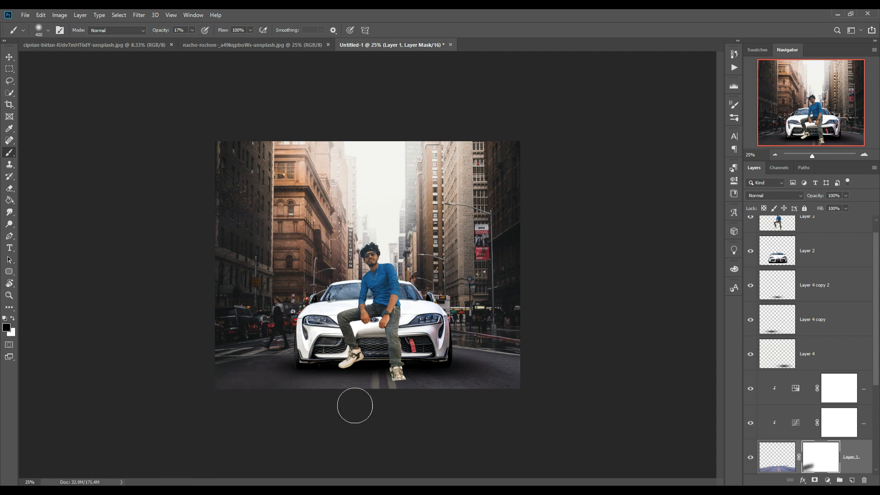
pyautogui.moveTo(357, 414); pyautogui.dragTo(389, 393)
pyautogui.moveTo(512, 389)
pyautogui.mouseDown()
pyautogui.moveTo(581, 391)
pyautogui.moveTo(489, 357)
pyautogui.moveTo(473, 328)
pyautogui.moveTo(570, 369)
pyautogui.mouseUp()
pyautogui.moveTo(508, 366)
pyautogui.mouseDown()
pyautogui.moveTo(496, 354)
pyautogui.moveTo(625, 386)
pyautogui.mouseUp()
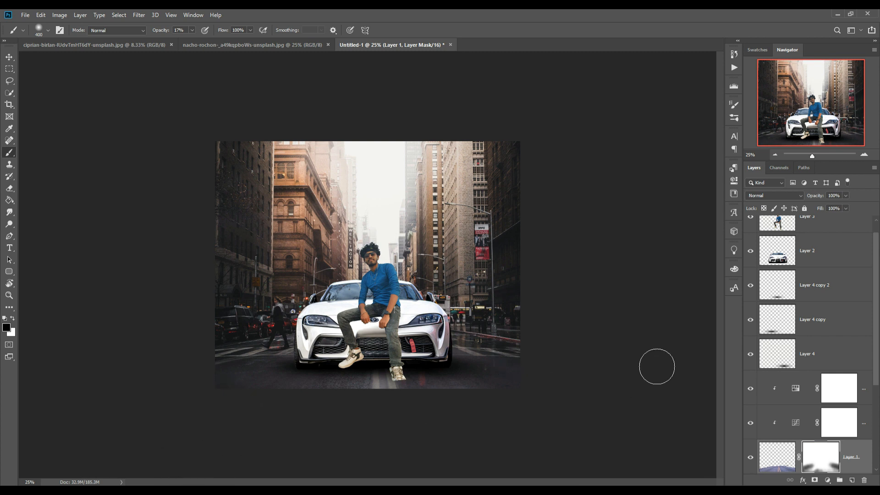
pyautogui.click(10, 58)
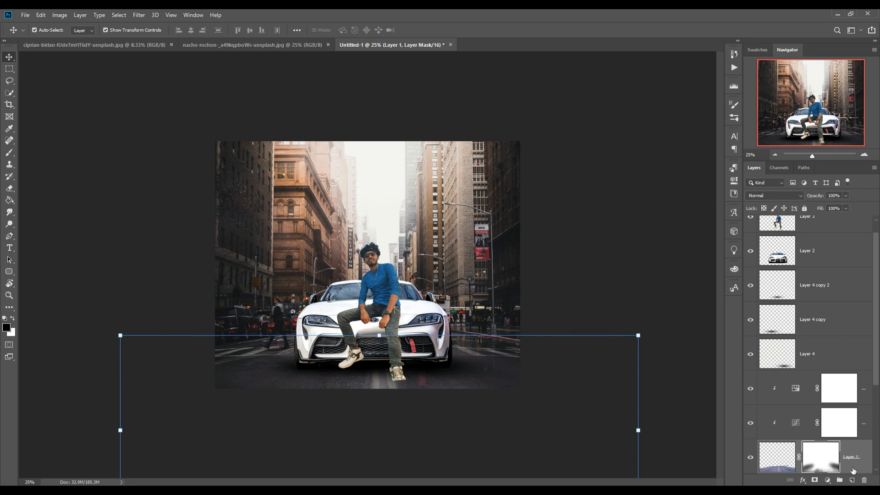
# - Duplicate Layer 6, the city street background
pyautogui.scroll(-3, 854, 470)
pyautogui.click(860, 396)
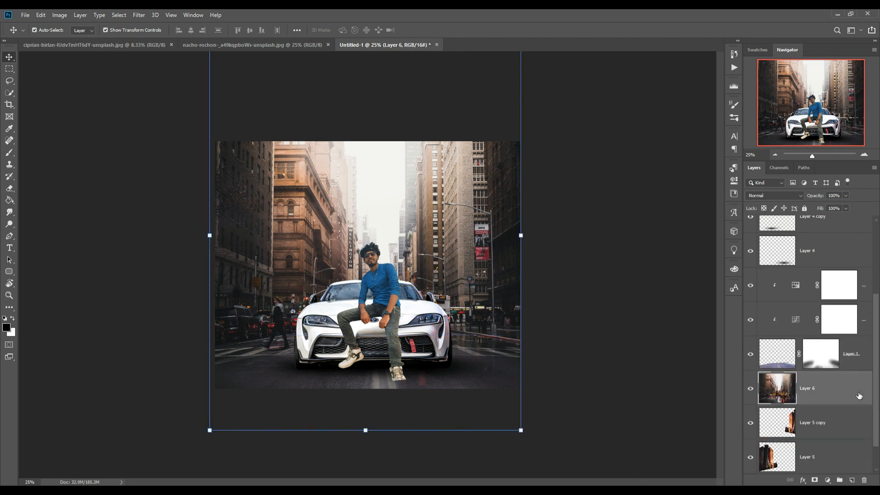
pyautogui.rightClick(855, 392)
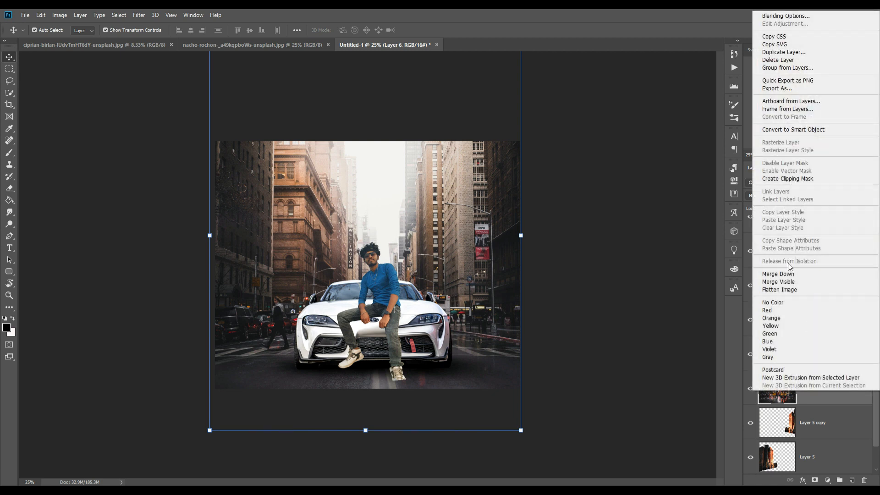
pyautogui.click(802, 54)
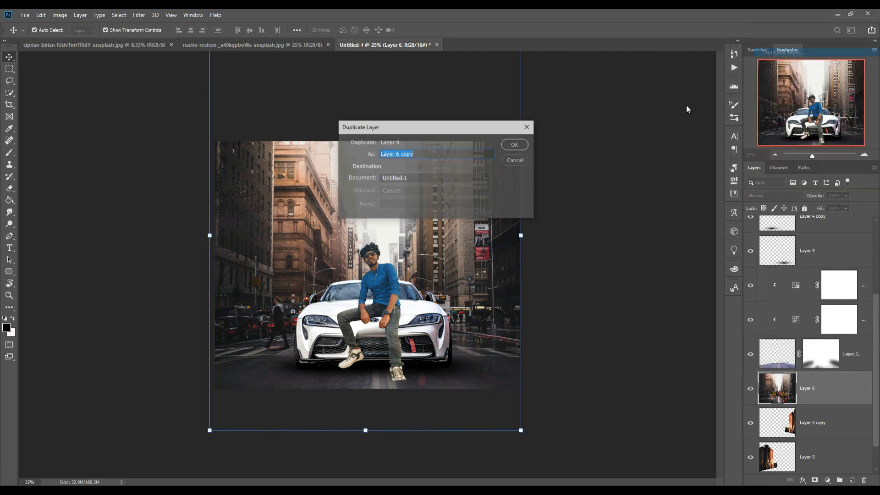
pyautogui.click(515, 144)
# - Start a Tilt-Shift blur on the street copy and move its focus centre just below the image's lower edge, keeping the lines horizontal
pyautogui.click(139, 15)
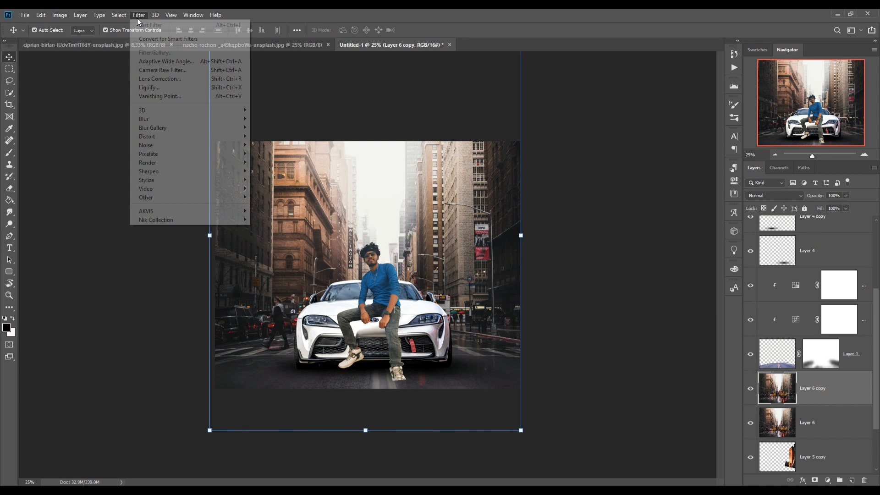
pyautogui.moveTo(151, 129)
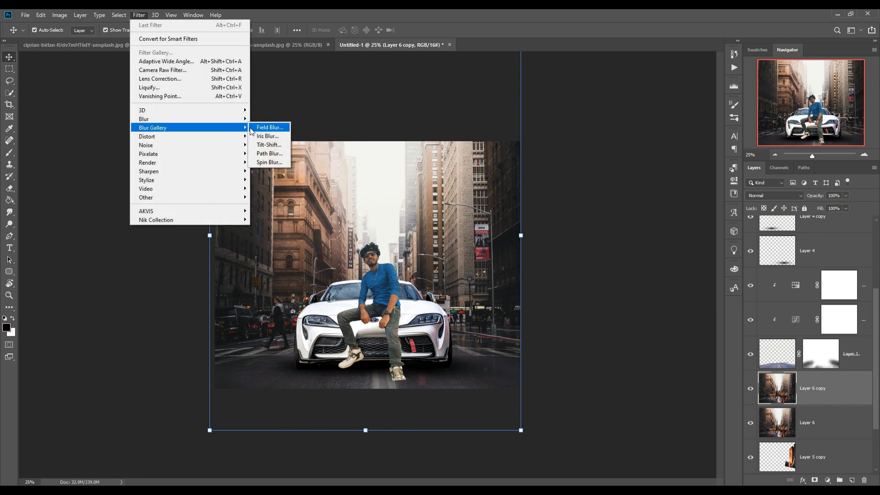
pyautogui.click(269, 144)
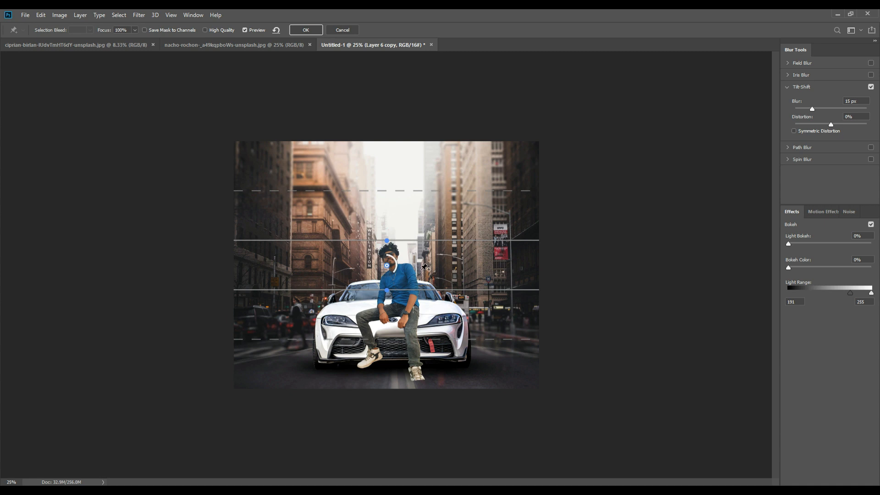
pyautogui.moveTo(418, 309); pyautogui.dragTo(423, 403)
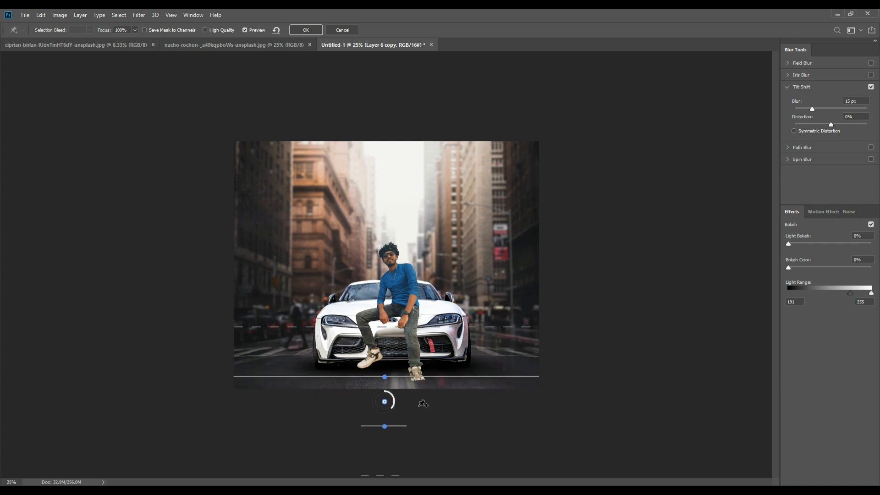
pyautogui.moveTo(457, 370); pyautogui.dragTo(460, 370)
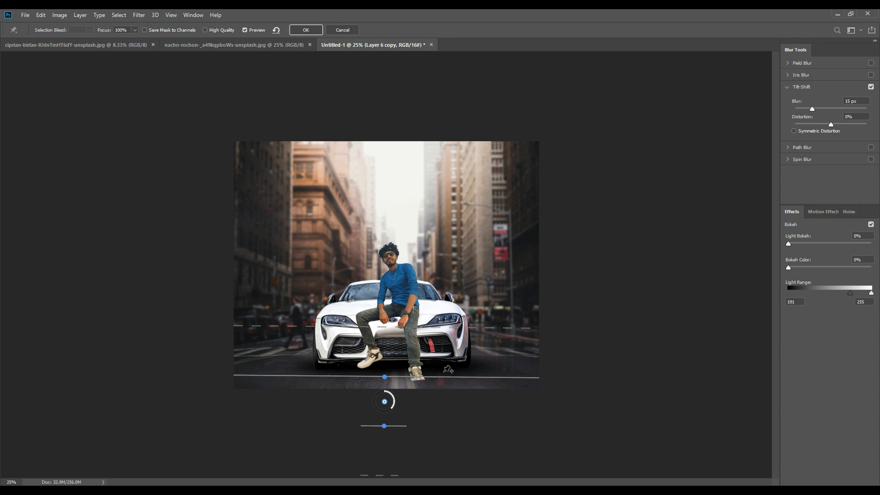
pyautogui.moveTo(403, 359); pyautogui.dragTo(388, 362)
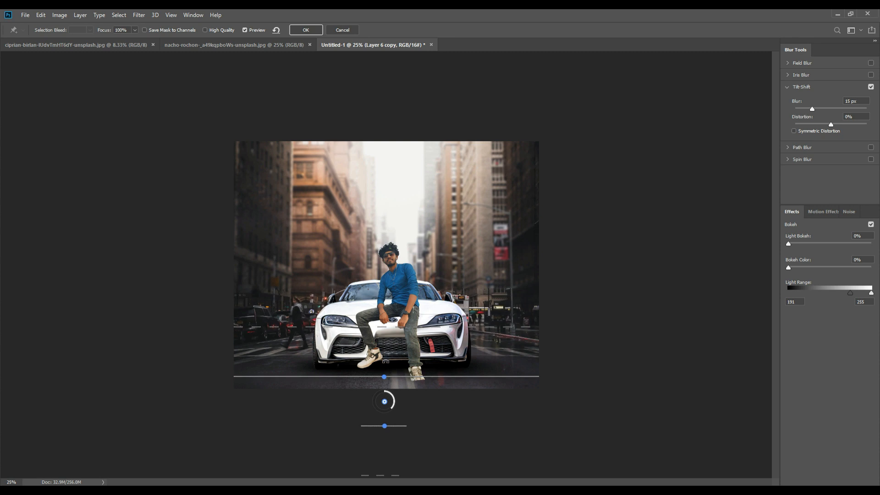
pyautogui.moveTo(407, 400); pyautogui.dragTo(408, 405)
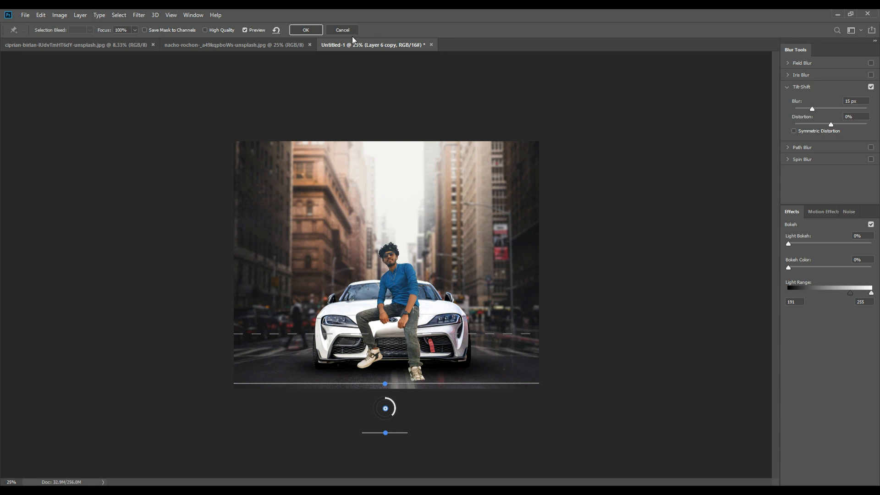
# - Set the Tilt-Shift blur to 25 px with light bokeh at 0% and apply the filter
pyautogui.moveTo(813, 109); pyautogui.dragTo(818, 110)
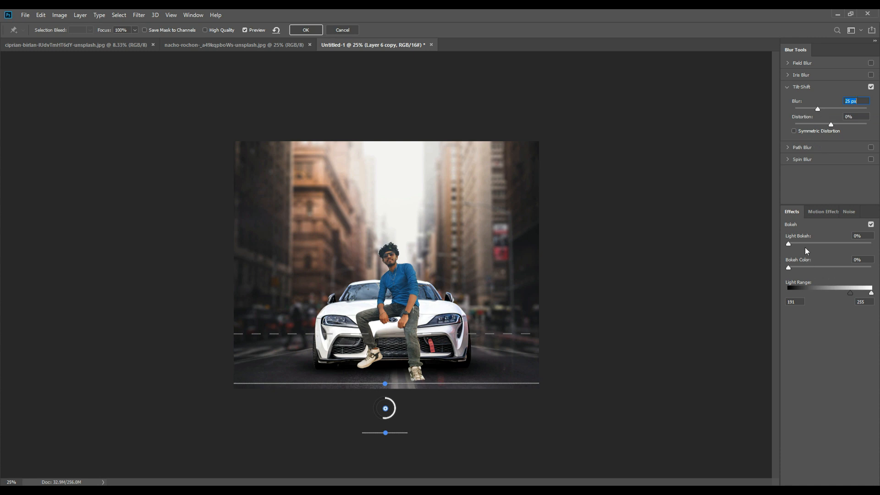
pyautogui.moveTo(789, 244)
pyautogui.mouseDown()
pyautogui.moveTo(812, 244)
pyautogui.moveTo(786, 246)
pyautogui.mouseUp()
pyautogui.click(314, 30)
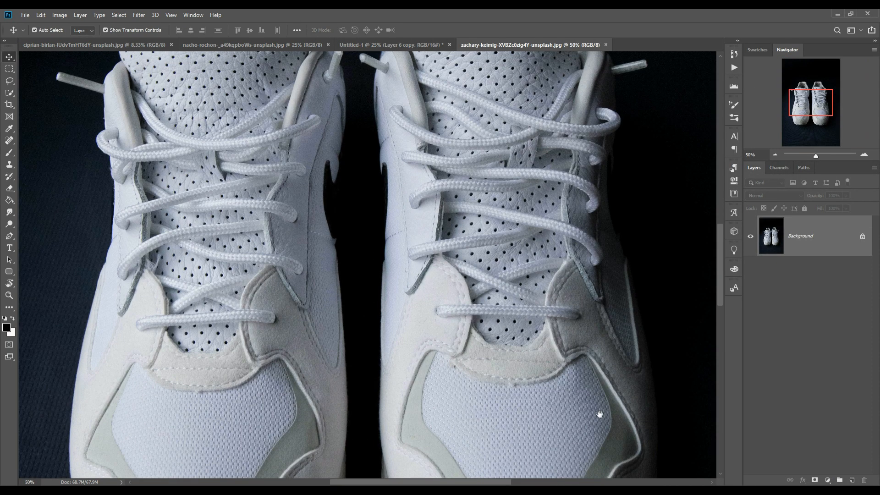
# - Trace the toe of the right-hand shoe in the sneaker photo with a Pen path and convert the path to a selection
pyautogui.scroll(-5, 596, 417)
pyautogui.click(518, 416)
pyautogui.click(509, 430)
pyautogui.click(501, 436)
pyautogui.click(479, 439)
pyautogui.moveTo(446, 448); pyautogui.dragTo(424, 452)
pyautogui.moveTo(360, 450); pyautogui.dragTo(340, 447)
pyautogui.moveTo(305, 435); pyautogui.dragTo(298, 433)
pyautogui.click(285, 429)
pyautogui.click(206, 74)
pyautogui.click(561, 60)
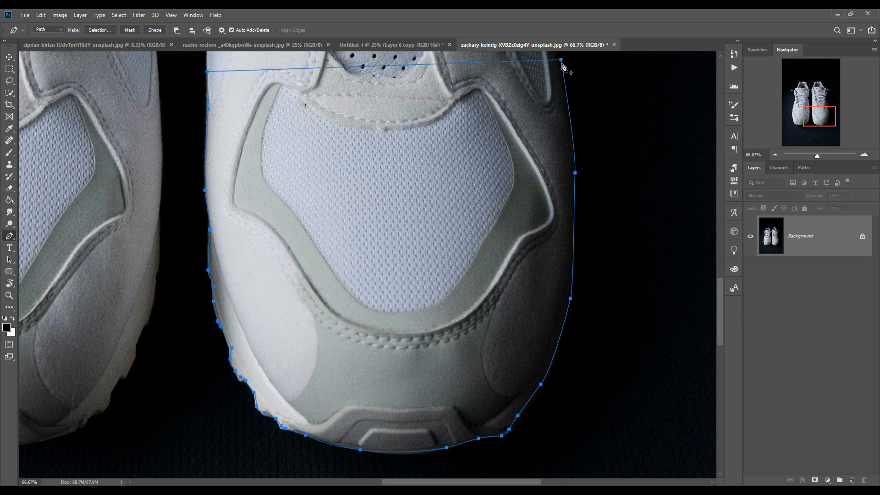
pyautogui.click(100, 30)
pyautogui.press('Return')
pyautogui.press('v')
# - Copy the selected shoe toe into the composite document and place its layer above the man's layer
pyautogui.moveTo(535, 45); pyautogui.dragTo(642, 59)
pyautogui.moveTo(780, 151); pyautogui.dragTo(396, 310)
pyautogui.moveTo(826, 440); pyautogui.dragTo(832, 219)
pyautogui.moveTo(483, 274); pyautogui.dragTo(401, 363)
pyautogui.scroll(4, 381, 371)
# - Scale, rotate and fit the shoe toe onto the cropped front of the man's lower shoe
pyautogui.moveTo(510, 370); pyautogui.dragTo(447, 438)
pyautogui.moveTo(419, 461); pyautogui.dragTo(454, 418)
pyautogui.moveTo(498, 389); pyautogui.dragTo(491, 381)
pyautogui.moveTo(461, 452); pyautogui.dragTo(467, 441)
pyautogui.moveTo(476, 391); pyautogui.dragTo(479, 389)
pyautogui.moveTo(458, 441); pyautogui.dragTo(460, 434)
pyautogui.click(421, 30)
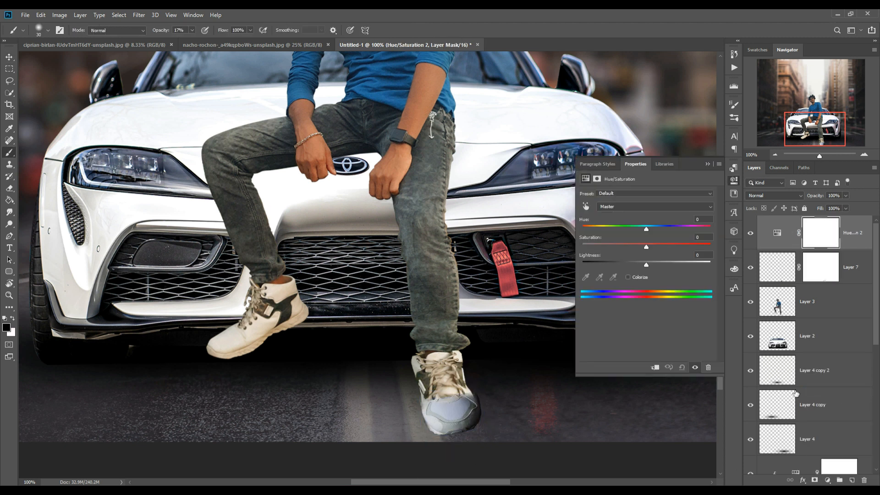
# - Adjust the hue and lightness of the Hue/Saturation layer so the added toe matches the beige shoe
pyautogui.moveTo(674, 228); pyautogui.dragTo(717, 229)
pyautogui.moveTo(657, 264); pyautogui.dragTo(670, 252)
pyautogui.click(874, 339)
# - Merge the Hue/Saturation adjustment, the shoe toe layer and the man's layer into one layer
pyautogui.doubleClick(796, 233)
pyautogui.keyDown('shift'); pyautogui.click(807, 301); pyautogui.keyUp('shift')
pyautogui.rightClick(807, 301)
pyautogui.click(785, 367)
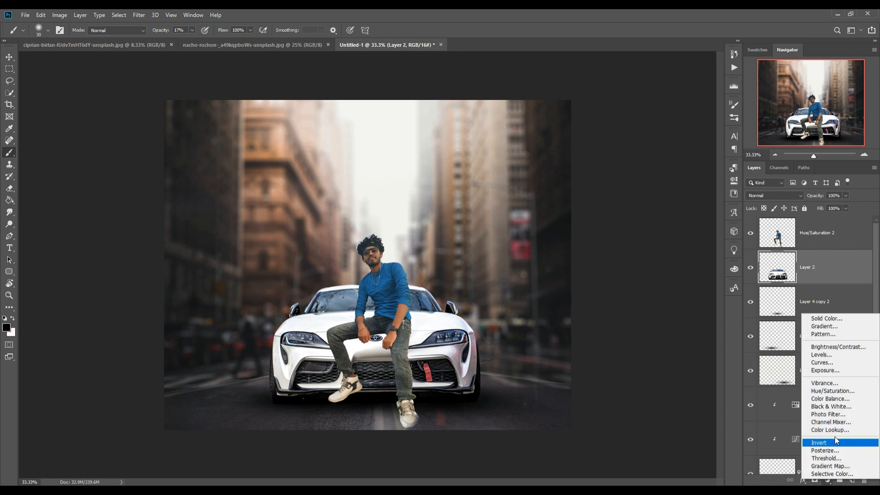
# - Add clipped Curves adjustments to the car and to the man, adjusting the car's midtones and raising the man's from input 128 to output 149
pyautogui.click(822, 363)
pyautogui.moveTo(666, 259)
pyautogui.mouseDown()
pyautogui.moveTo(661, 282)
pyautogui.moveTo(669, 278)
pyautogui.moveTo(654, 268)
pyautogui.mouseUp()
pyautogui.click(817, 233)
pyautogui.click(828, 480)
pyautogui.click(822, 362)
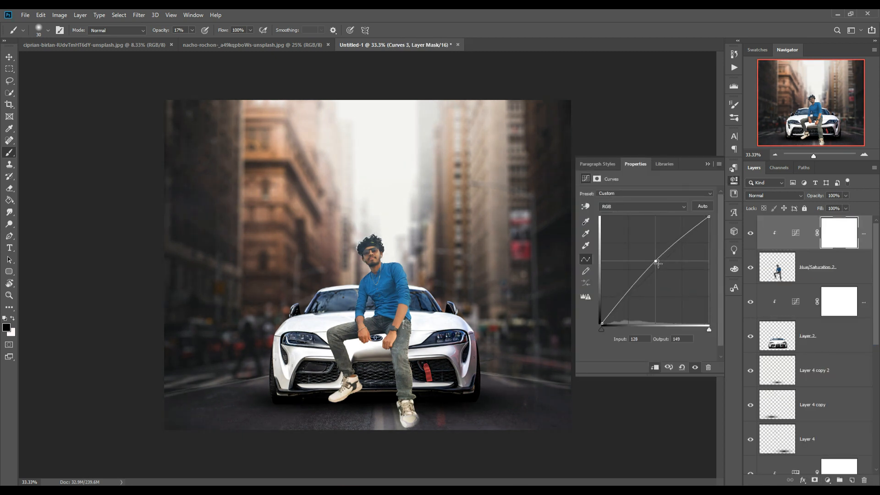
pyautogui.press('v')
# - Add an Exposure adjustment clipped to the car layer and set the exposure to -0.48
pyautogui.click(807, 336)
pyautogui.click(828, 480)
pyautogui.click(822, 372)
pyautogui.moveTo(647, 217); pyautogui.dragTo(642, 216)
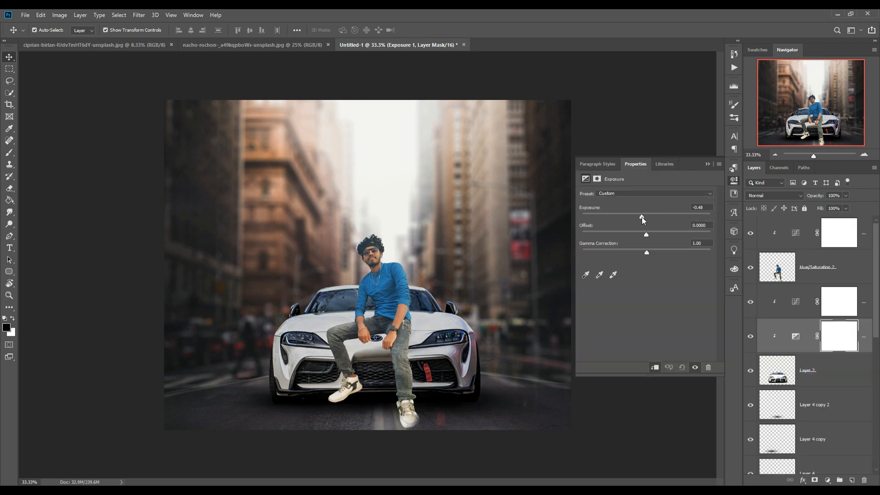
pyautogui.click(708, 164)
# - Create a layer beneath the man and paint his shadow on the car's hood with a 90 px brush at 35% opacity
pyautogui.click(820, 267)
pyautogui.keyDown('ctrl'); pyautogui.click(852, 480); pyautogui.keyUp('ctrl')
pyautogui.press('b')
pyautogui.hotkey('ctrl', '+')
pyautogui.press('3')
pyautogui.press('5')
pyautogui.press(']')
pyautogui.press(']')
pyautogui.press(']')
pyautogui.press(']')
pyautogui.press(']')
pyautogui.press(']')
pyautogui.moveTo(399, 408)
pyautogui.mouseDown()
pyautogui.moveTo(376, 403)
pyautogui.moveTo(326, 420)
pyautogui.moveTo(420, 398)
pyautogui.moveTo(438, 457)
pyautogui.moveTo(326, 440)
pyautogui.mouseUp()
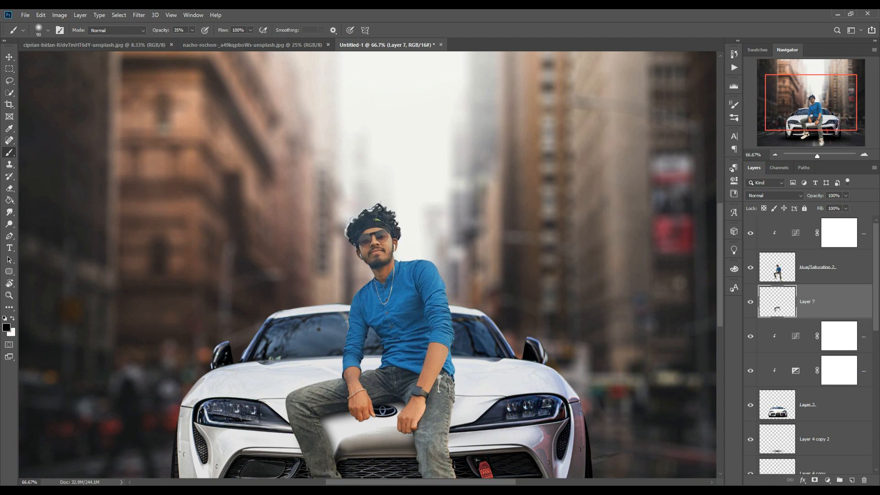
# - Shrink the brush to 60 px and paint the shadow on the car along the man's straight leg
pyautogui.scroll(-5, 327, 436)
pyautogui.press('[')
pyautogui.press('[')
pyautogui.press('[')
pyautogui.moveTo(439, 240)
pyautogui.mouseDown()
pyautogui.moveTo(442, 229)
pyautogui.moveTo(443, 311)
pyautogui.mouseUp()
# - Create a layer clipped to the man above his Curves adjustment and paint shading on both shoes
pyautogui.click(811, 270)
pyautogui.click(852, 480)
pyautogui.keyDown('alt'); pyautogui.click(852, 250); pyautogui.keyUp('alt')
pyautogui.moveTo(459, 417)
pyautogui.mouseDown()
pyautogui.moveTo(460, 389)
pyautogui.moveTo(432, 440)
pyautogui.moveTo(357, 357)
pyautogui.moveTo(332, 394)
pyautogui.moveTo(324, 383)
pyautogui.mouseUp()
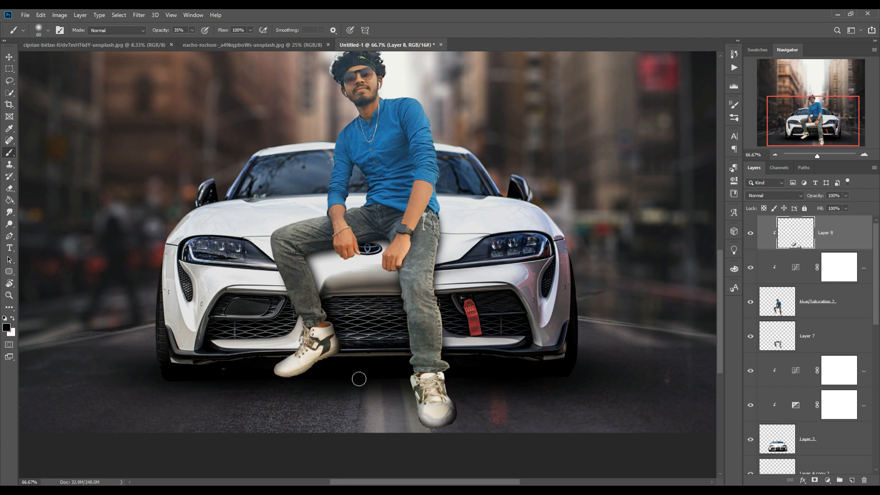
# - Refine the man's cut-out edges with Select and Mask and output the result to a new layer with a layer mask
pyautogui.click(831, 311)
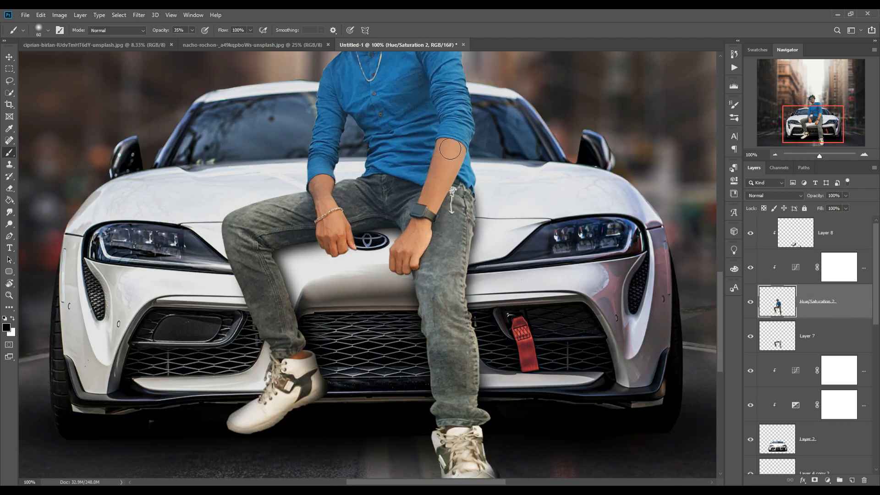
pyautogui.press('w')
pyautogui.click(266, 30)
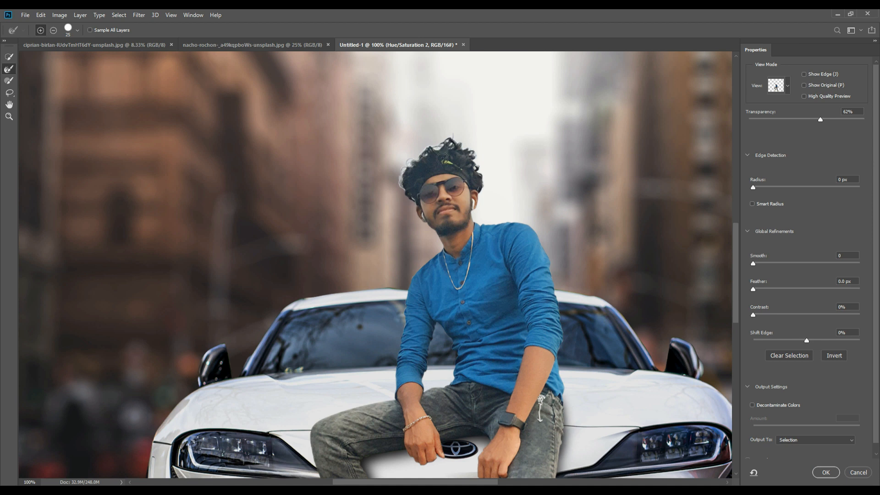
pyautogui.click(826, 475)
pyautogui.press('v')
pyautogui.hotkey('ctrl', '-')
pyautogui.hotkey('ctrl', '-')
pyautogui.hotkey('ctrl', '-')
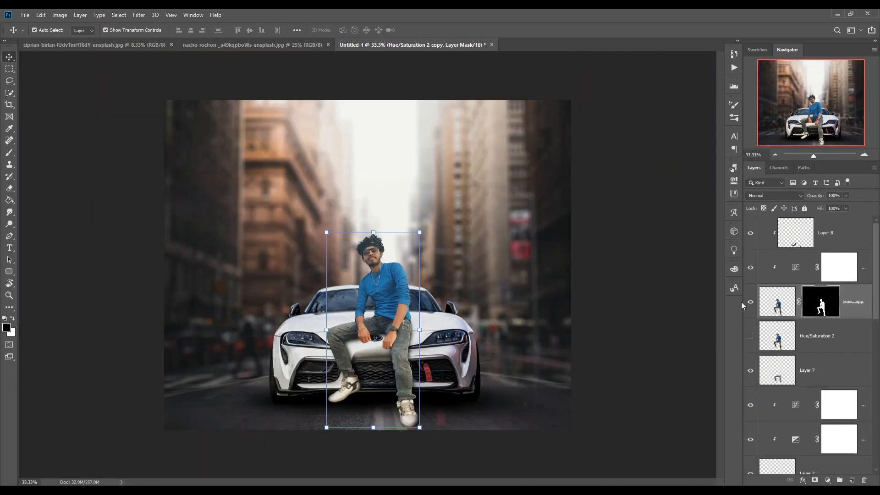
# - Create a layer above Layer 7, raise the brush opacity, and dab one black spot on the road beside the man's front shoe
pyautogui.click(821, 370)
pyautogui.click(852, 480)
pyautogui.press('b')
pyautogui.click(203, 30)
pyautogui.moveTo(190, 42); pyautogui.dragTo(223, 42)
pyautogui.click(443, 414)
# - Transform the black spot to about 296% width and 47.6% height and centre it under the man's front shoe as a shadow
pyautogui.hotkey('ctrl', 't')
pyautogui.moveTo(460, 413); pyautogui.dragTo(500, 414)
pyautogui.moveTo(442, 395); pyautogui.dragTo(442, 404)
pyautogui.moveTo(442, 414); pyautogui.dragTo(407, 429)
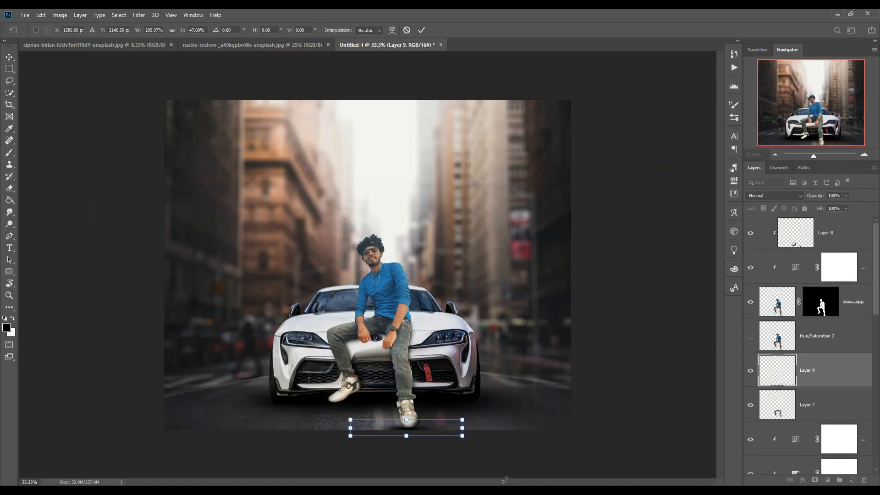
pyautogui.click(422, 30)
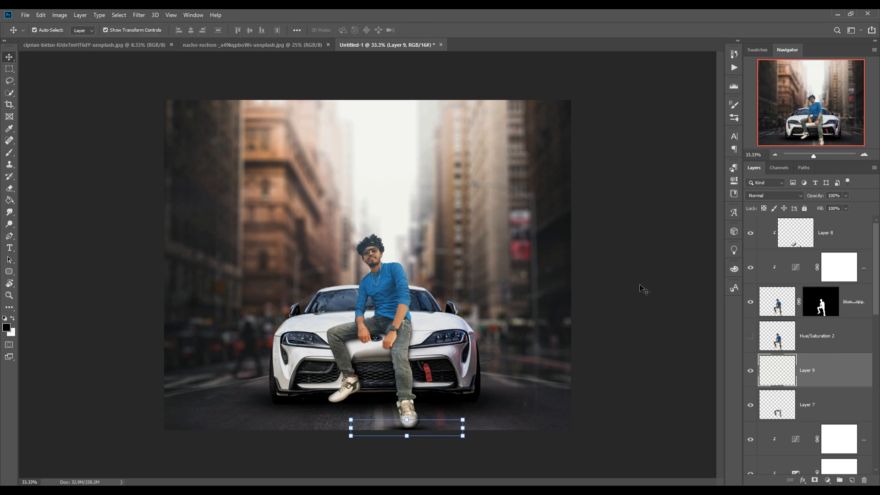
# - Add another Curves adjustment layer directly above the man's existing Curves 3 adjustment
pyautogui.doubleClick(801, 270)
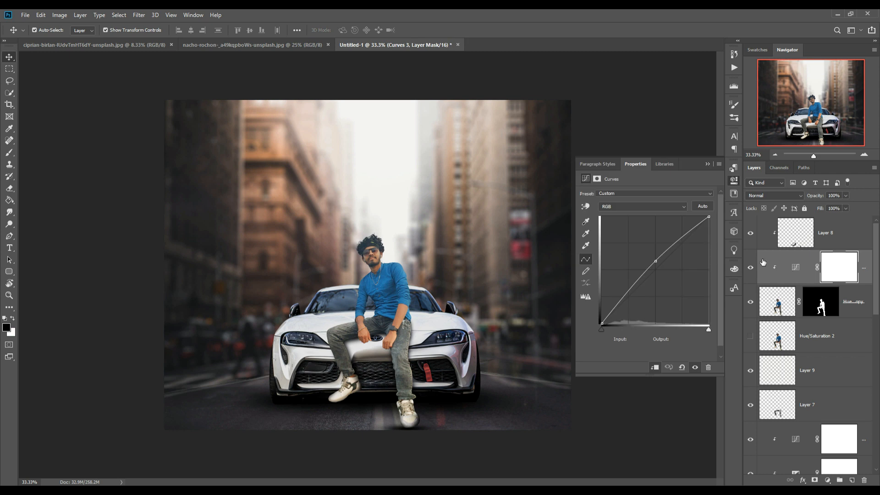
pyautogui.click(715, 165)
pyautogui.click(828, 480)
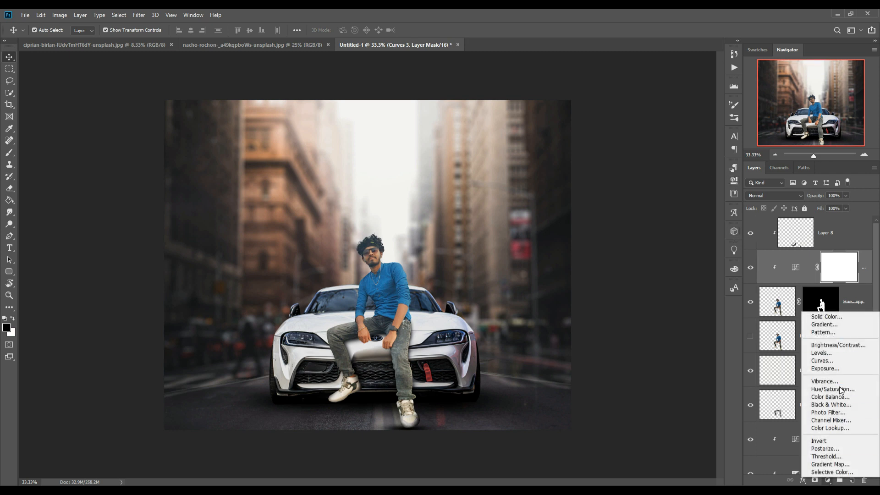
pyautogui.click(836, 361)
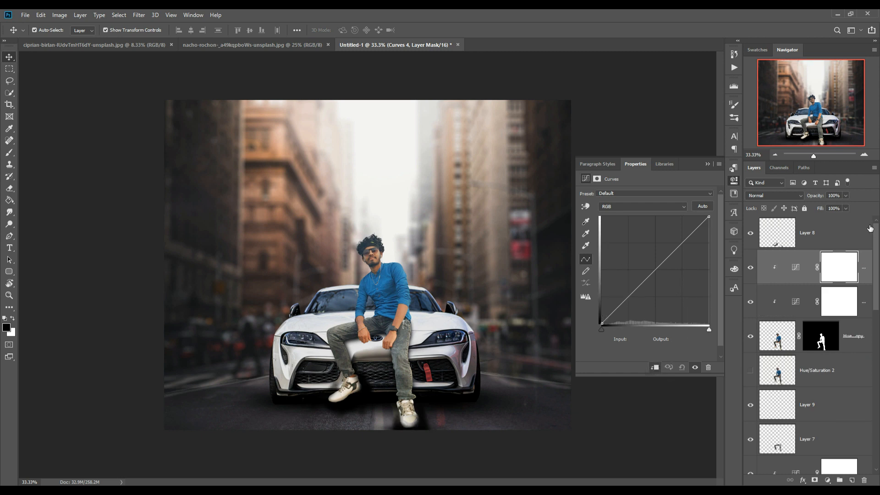
# - Clip Layer 8 to the man again and move it below both Curves adjustments, directly above the man's layer
pyautogui.rightClick(839, 233)
pyautogui.click(776, 275)
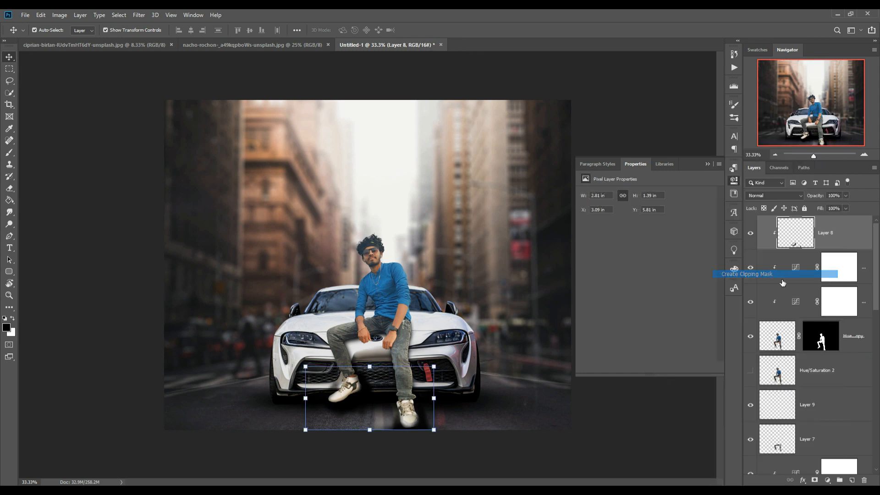
pyautogui.moveTo(849, 248); pyautogui.dragTo(849, 312)
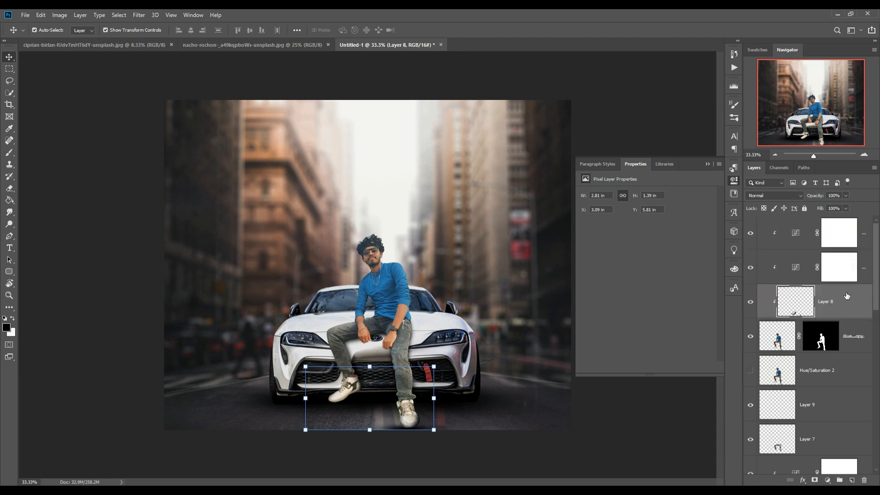
# - Darken the man with the topmost Curves adjustment by pulling its midpoint to input 149, output 116
pyautogui.click(845, 238)
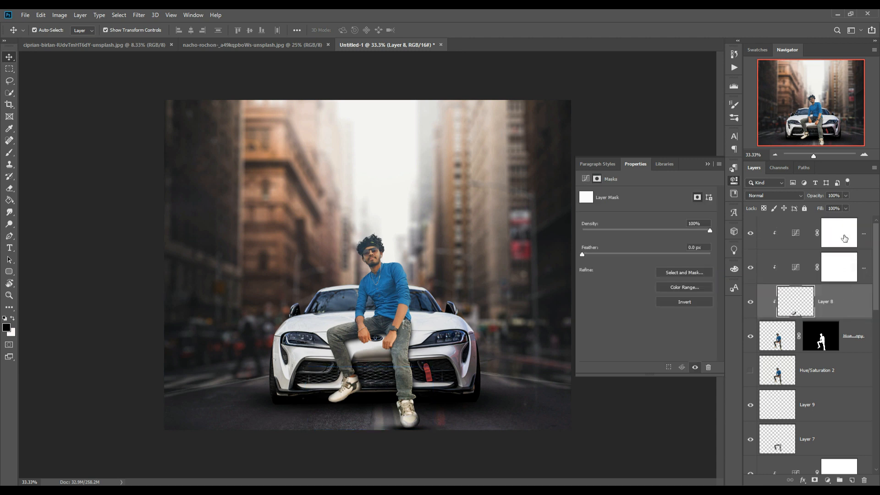
pyautogui.click(796, 236)
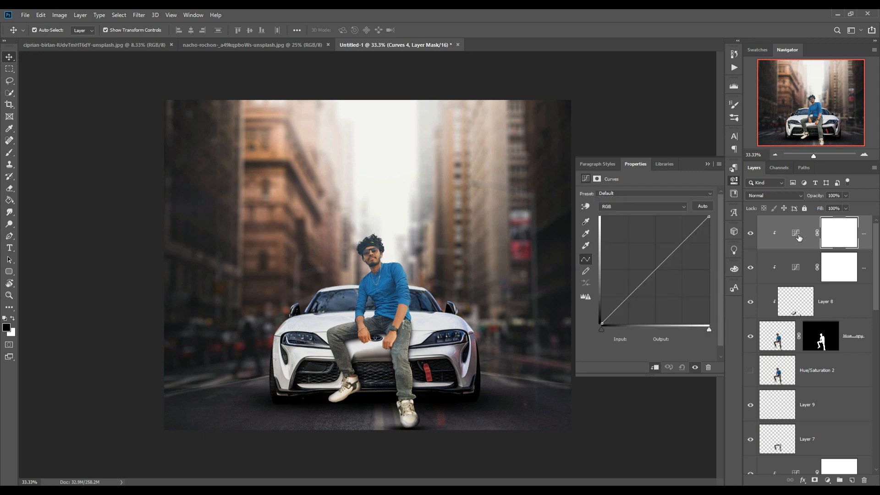
pyautogui.moveTo(663, 271); pyautogui.dragTo(669, 279)
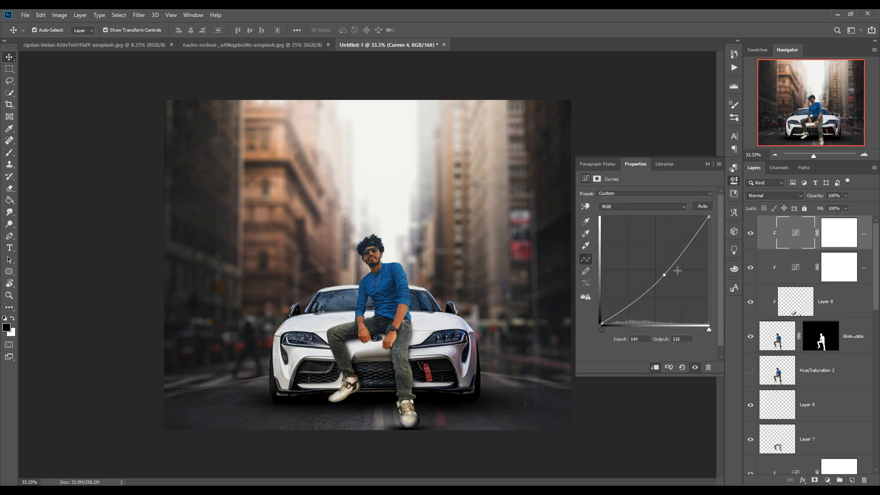
pyautogui.click(708, 164)
# - Invert the Curves 4 mask to black and paint white over the man's lower legs and shoes to darken only those areas
pyautogui.click(839, 242)
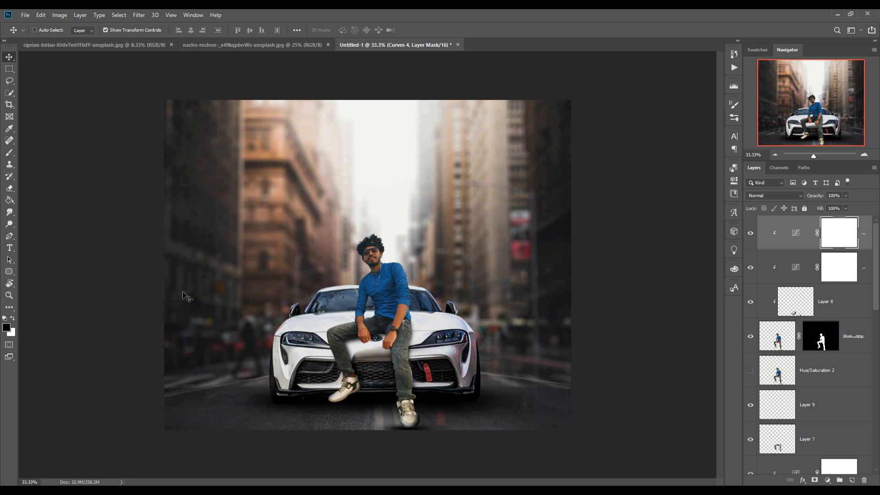
pyautogui.hotkey('ctrl', 'i')
pyautogui.press('b')
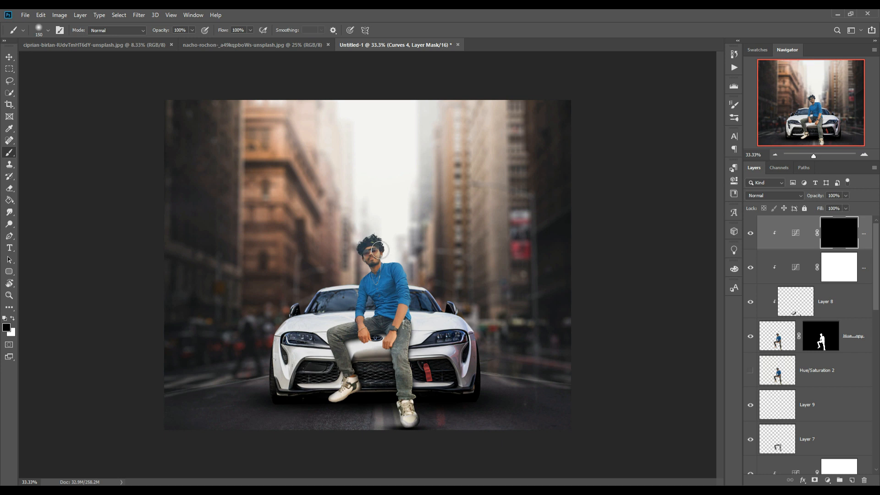
pyautogui.click(11, 319)
pyautogui.moveTo(309, 282)
pyautogui.mouseDown()
pyautogui.moveTo(369, 243)
pyautogui.moveTo(461, 232)
pyautogui.mouseUp()
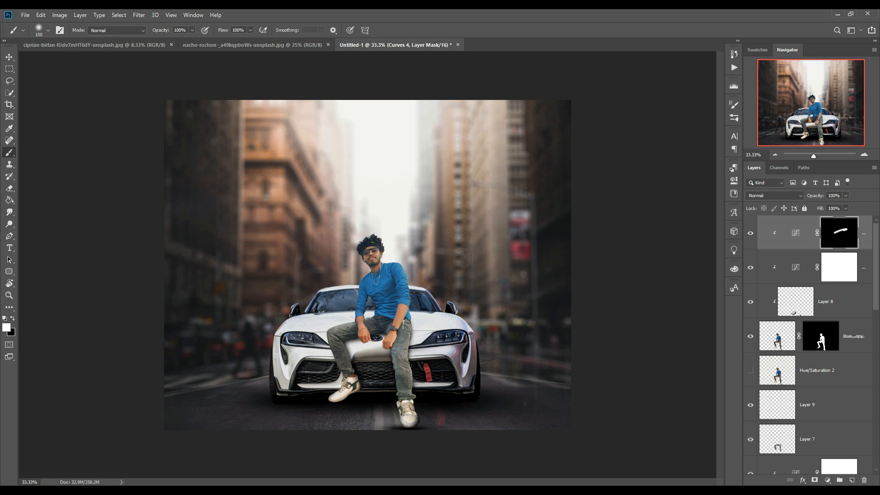
pyautogui.hotkey('ctrl', 'z')
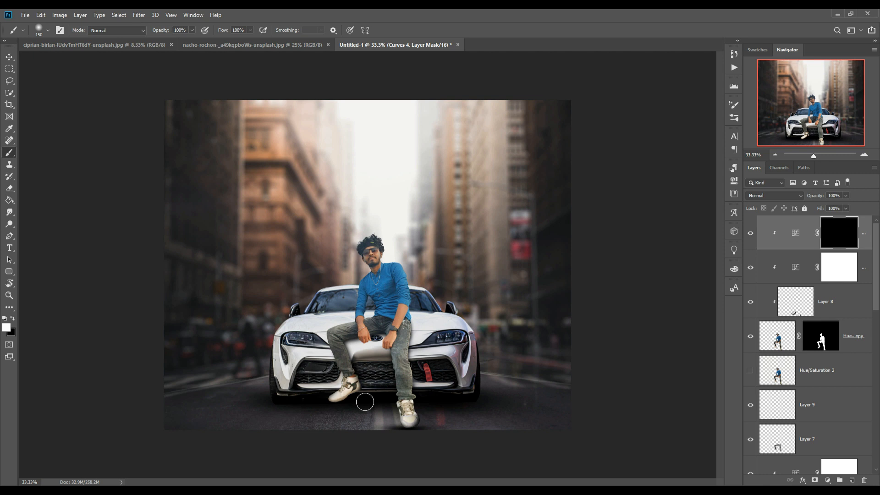
pyautogui.moveTo(332, 411)
pyautogui.mouseDown()
pyautogui.moveTo(374, 394)
pyautogui.moveTo(438, 431)
pyautogui.moveTo(400, 412)
pyautogui.moveTo(355, 348)
pyautogui.moveTo(372, 385)
pyautogui.moveTo(386, 390)
pyautogui.mouseUp()
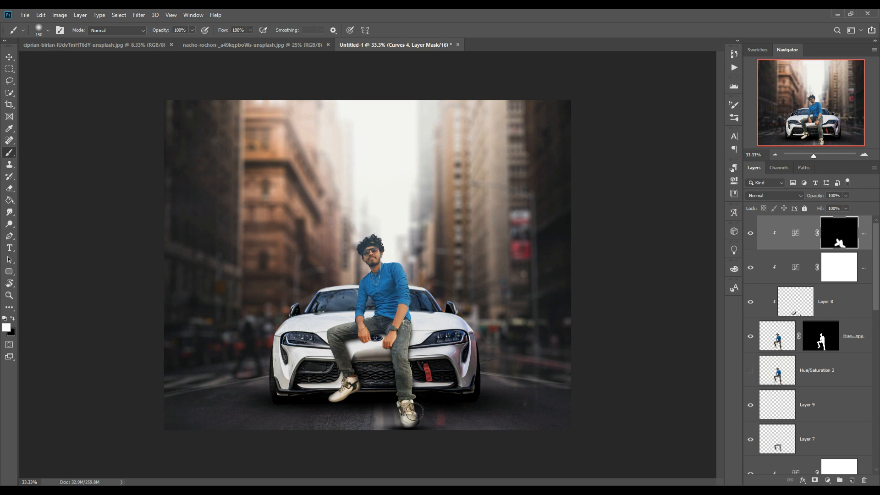
pyautogui.hotkey('ctrl', '+')
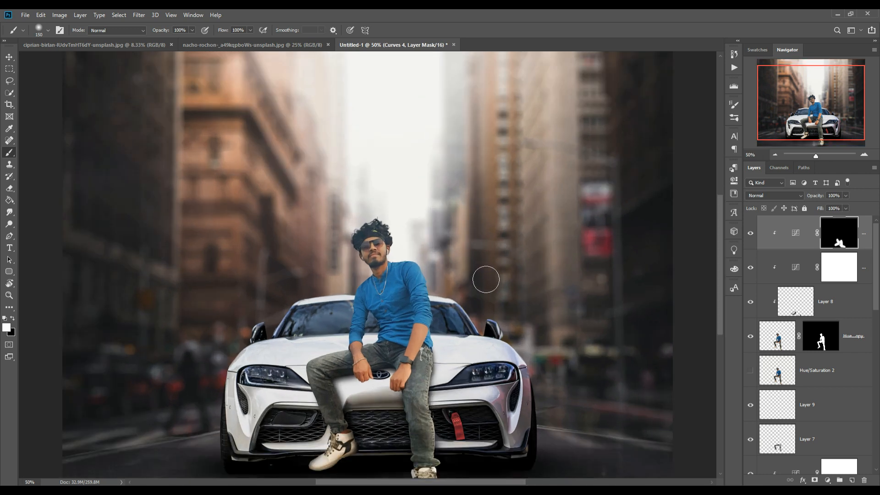
# - Copy the orange lens flare image into the Untitled-1 composite as a new top layer and minimise the flare's document
pyautogui.click(14, 60)
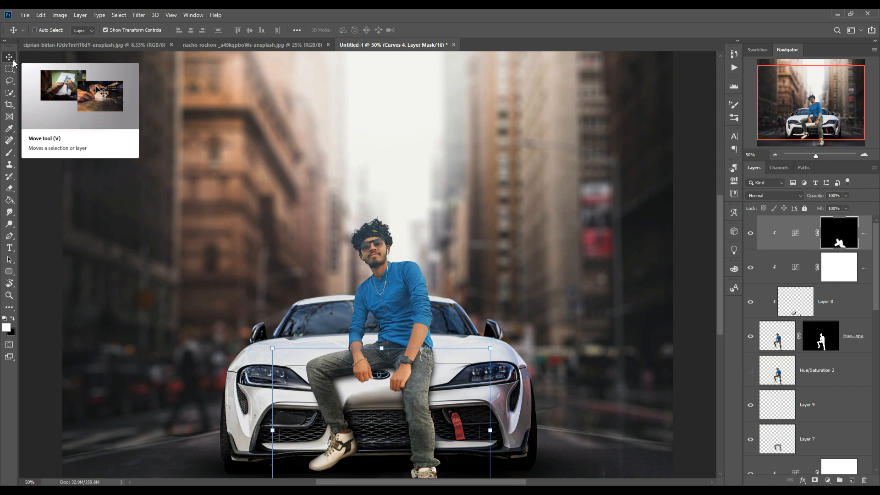
pyautogui.hotkey('ctrl', '-')
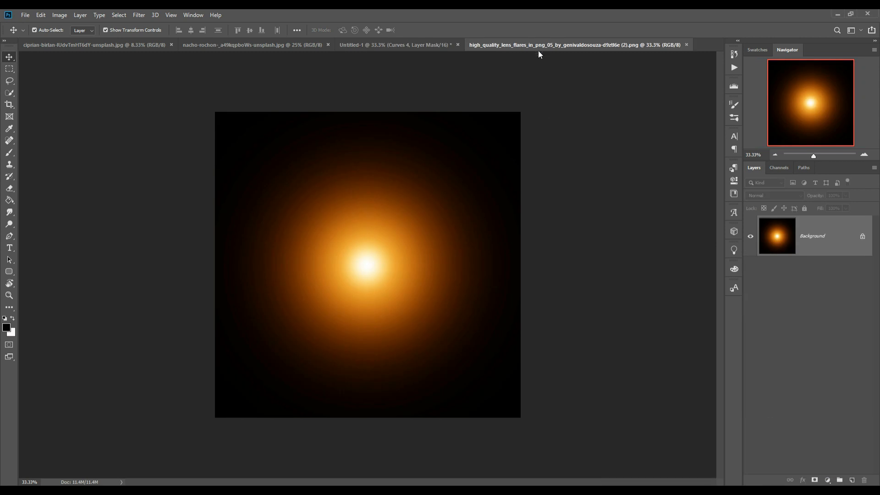
pyautogui.moveTo(538, 45); pyautogui.dragTo(532, 91)
pyautogui.moveTo(625, 178); pyautogui.dragTo(280, 344)
pyautogui.click(429, 196)
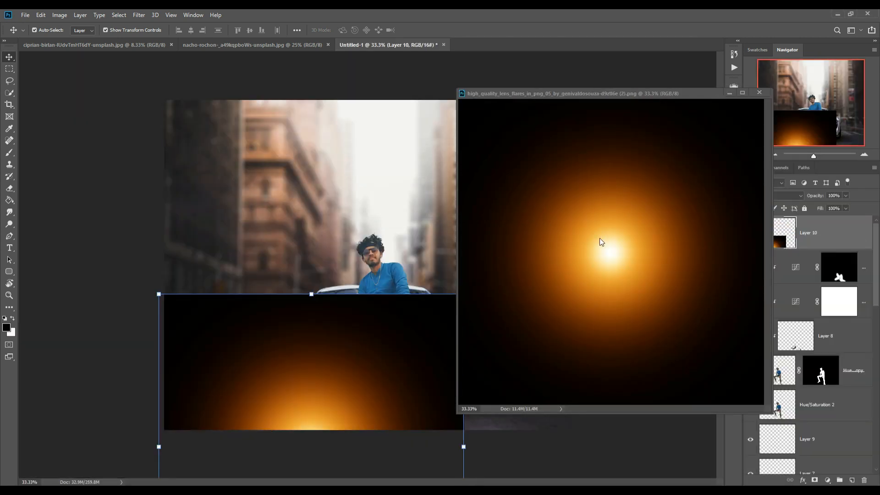
pyautogui.click(729, 93)
# - Shrink the flare layer proportionally and set its blend mode to Screen
pyautogui.moveTo(463, 294); pyautogui.dragTo(387, 256)
pyautogui.click(422, 30)
pyautogui.click(774, 195)
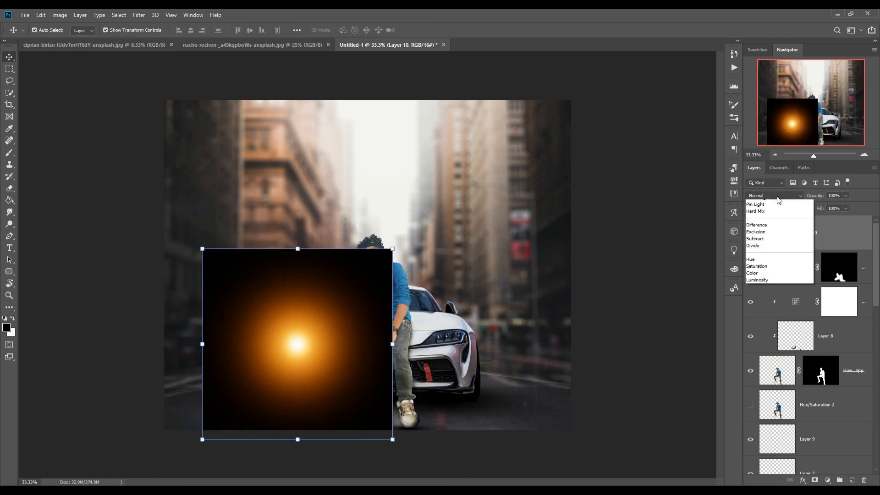
pyautogui.click(768, 268)
# - Scale the flare to about 79.5% and centre it on the car's headlight at the left of the picture
pyautogui.moveTo(396, 254); pyautogui.dragTo(357, 292)
pyautogui.moveTo(279, 372); pyautogui.dragTo(306, 353)
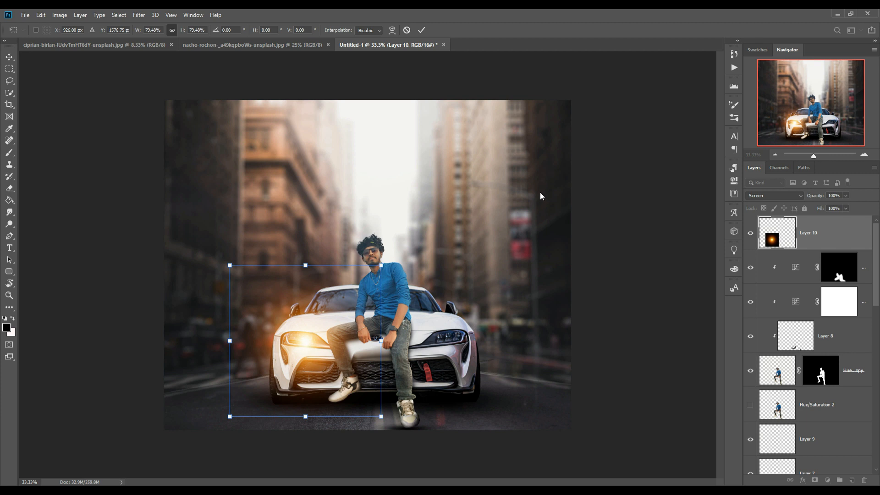
pyautogui.click(422, 30)
# - Duplicate the flare layer and place the copy over the car's other headlight
pyautogui.rightClick(848, 236)
pyautogui.click(801, 192)
pyautogui.press('Return')
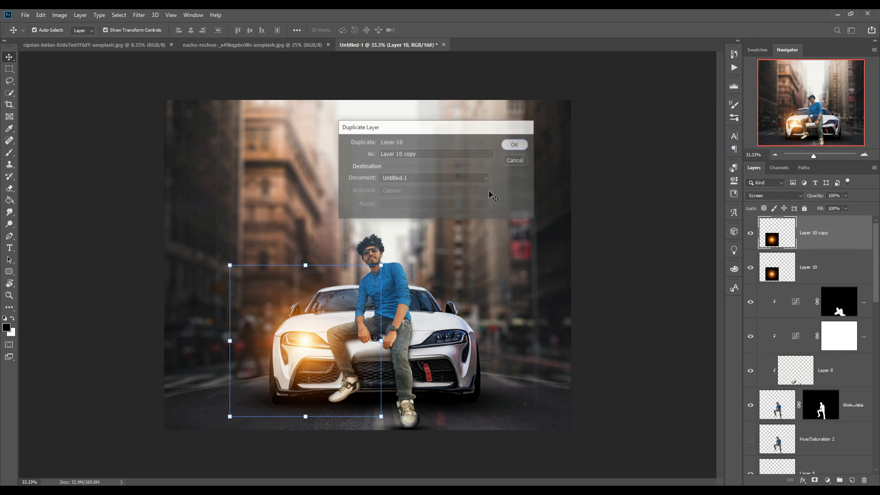
pyautogui.moveTo(306, 342); pyautogui.dragTo(444, 342)
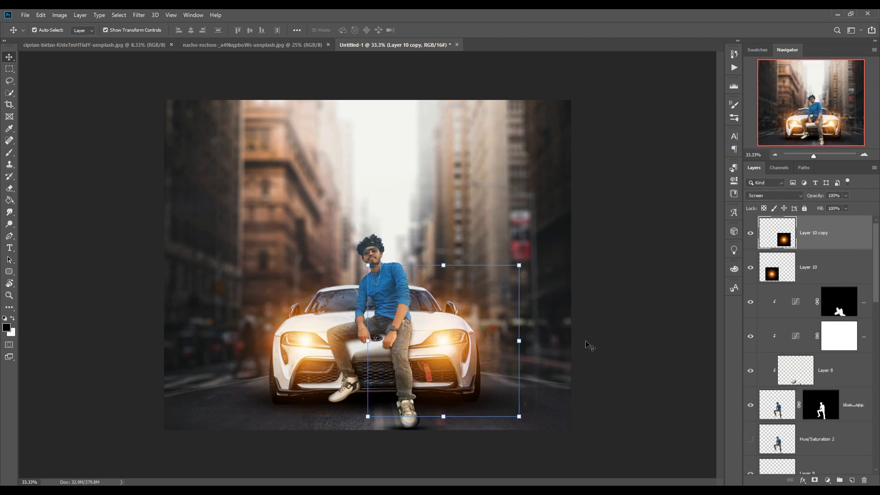
# - Duplicate the flare on each headlight once more to strengthen the glow
pyautogui.hotkey('ctrl', 'j')
pyautogui.rightClick(848, 301)
pyautogui.click(801, 257)
pyautogui.click(514, 147)
# - Scale Layer 10 copy 3 to about 55.2% and centre it on the headlight at the left of the picture
pyautogui.hotkey('ctrl', 't')
pyautogui.moveTo(373, 261); pyautogui.dragTo(318, 330)
pyautogui.moveTo(275, 373); pyautogui.dragTo(294, 342)
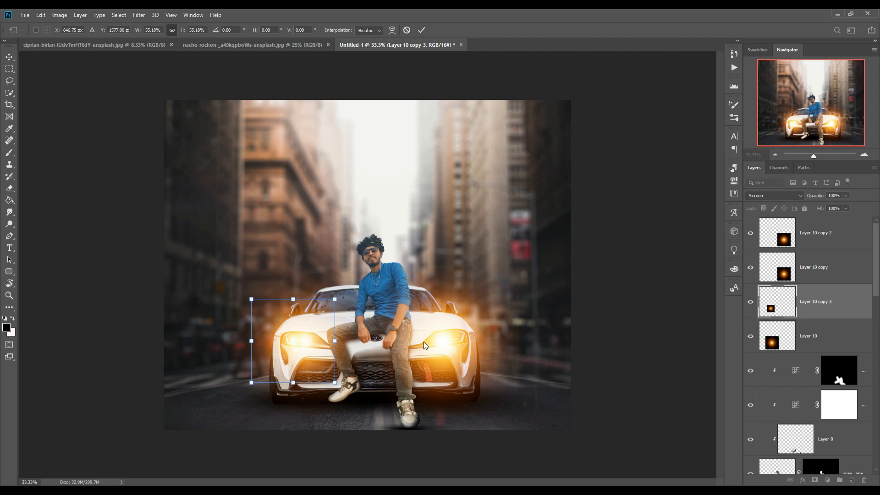
pyautogui.press('Return')
# - Scale Layer 10 copy 2 to about 67.1% and centre it on the headlight at the right of the picture
pyautogui.click(425, 346)
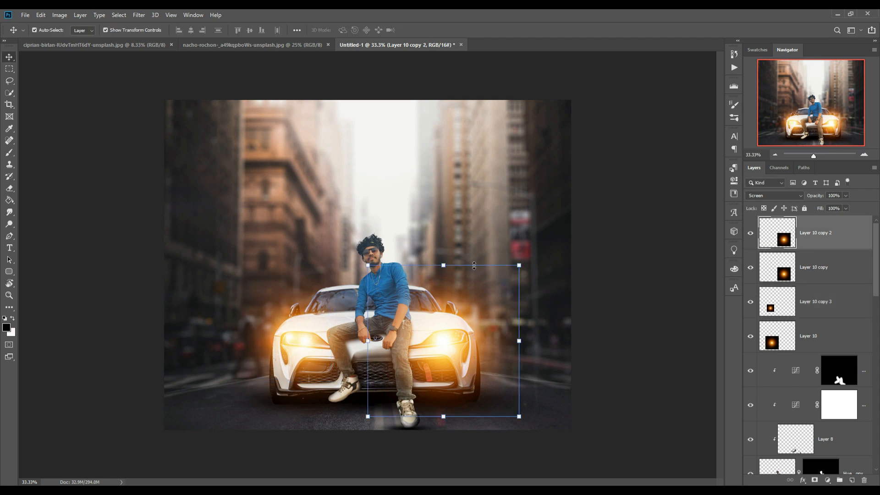
pyautogui.moveTo(525, 270); pyautogui.dragTo(477, 321)
pyautogui.moveTo(422, 374); pyautogui.dragTo(460, 344)
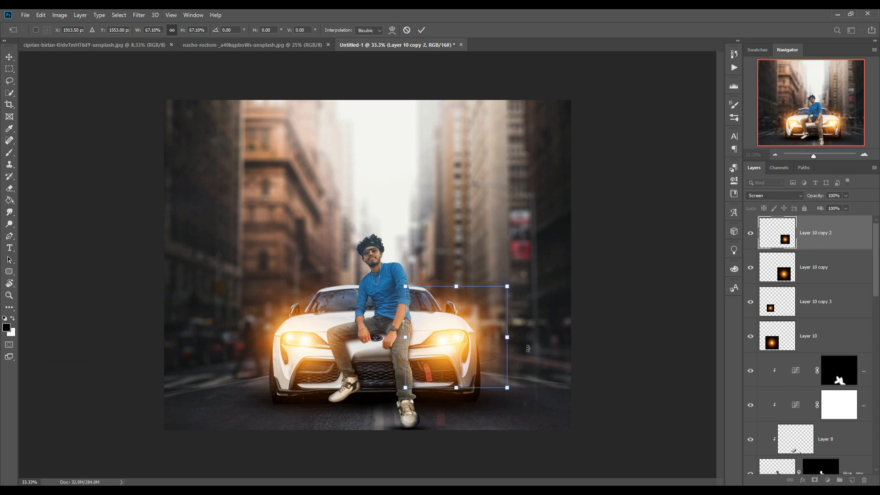
pyautogui.click(815, 280)
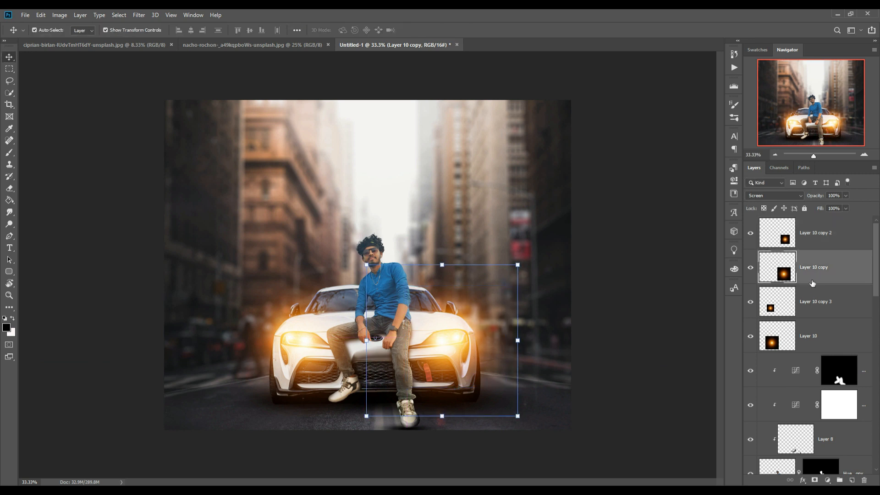
pyautogui.click(825, 236)
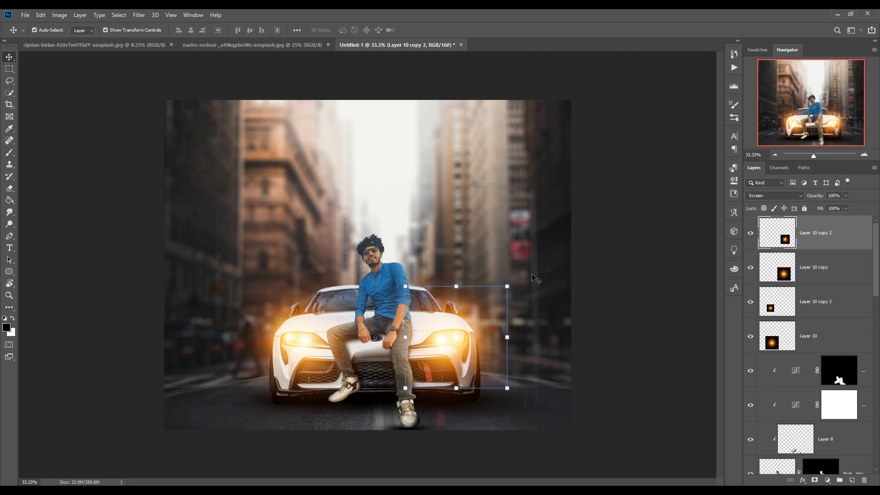
pyautogui.click(511, 290)
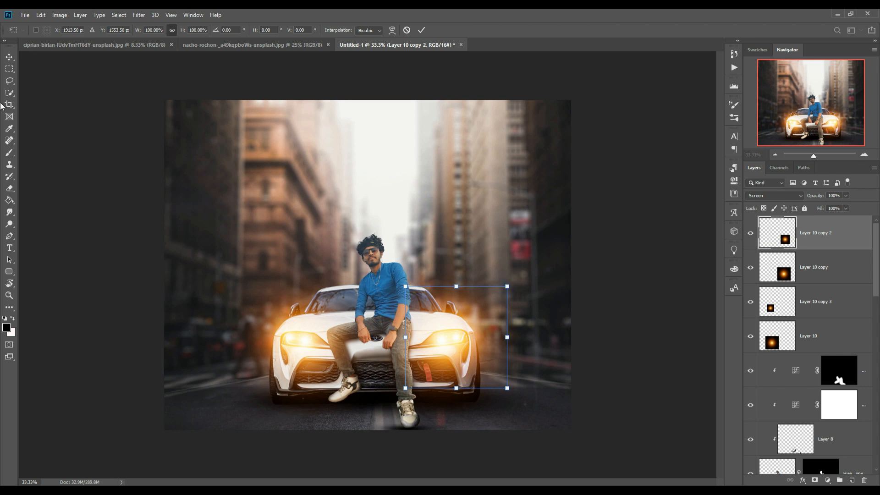
pyautogui.press('Return')
# - Add a Levels adjustment above the man's Curves 4 adjustment and clip it to his layer
pyautogui.scroll(-2, 865, 321)
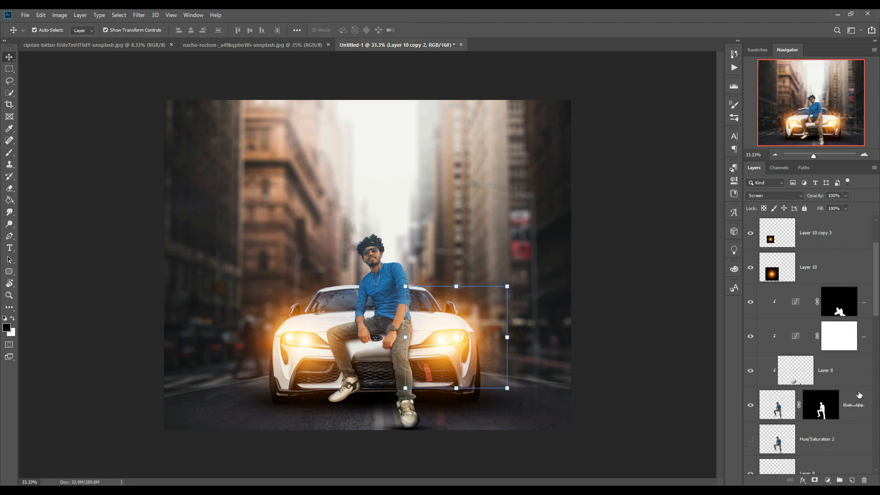
pyautogui.click(870, 294)
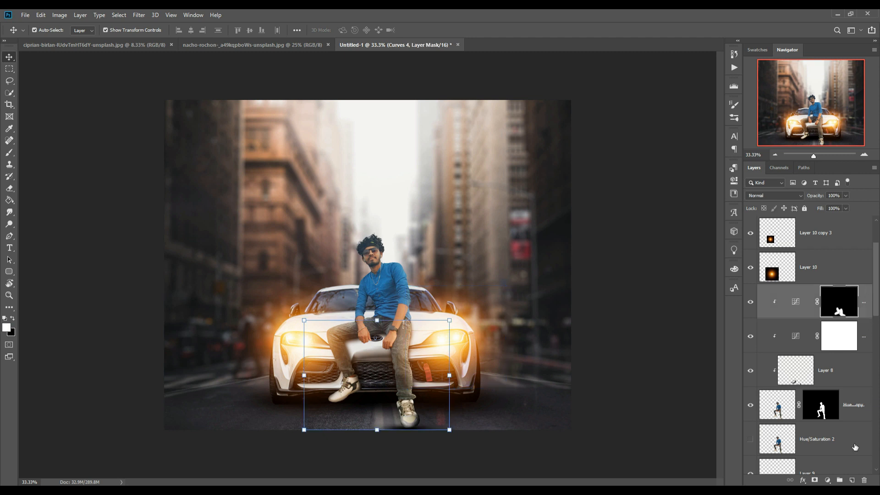
pyautogui.click(828, 480)
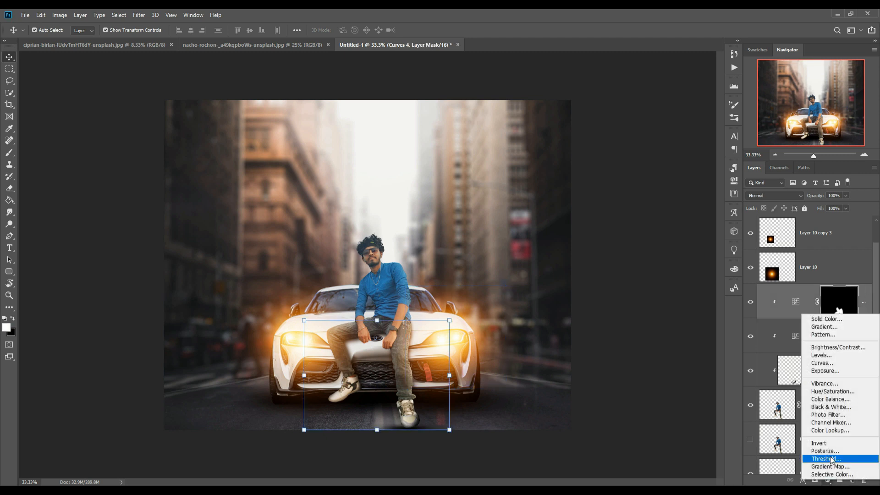
pyautogui.click(823, 356)
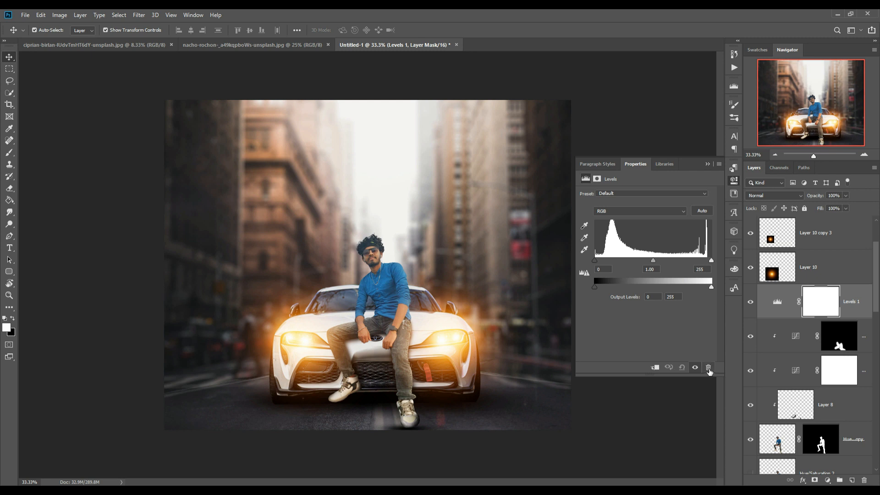
pyautogui.click(655, 368)
# - Set the Levels white input to 111 to brighten the man and invert the adjustment's mask to black
pyautogui.moveTo(711, 259); pyautogui.dragTo(642, 260)
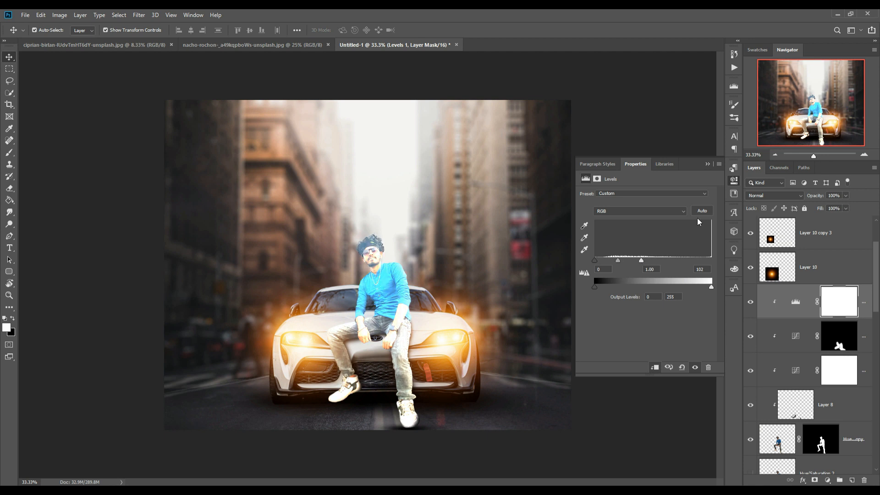
pyautogui.moveTo(645, 261); pyautogui.dragTo(646, 260)
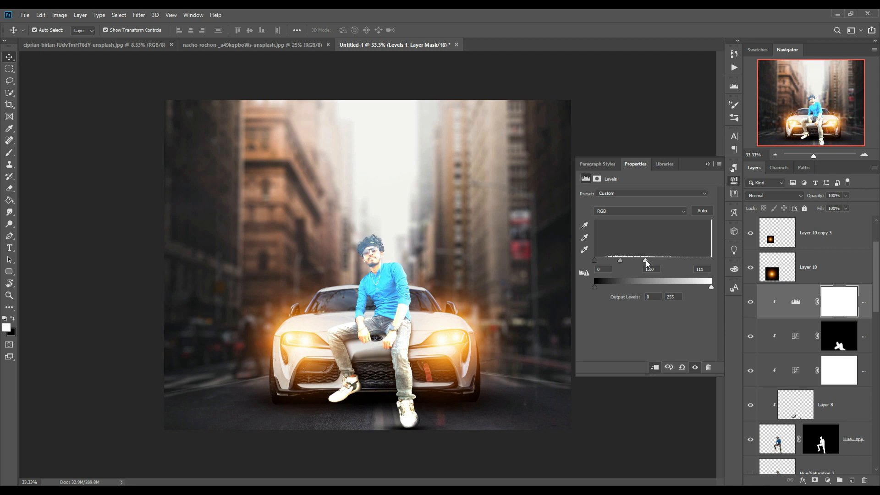
pyautogui.click(707, 164)
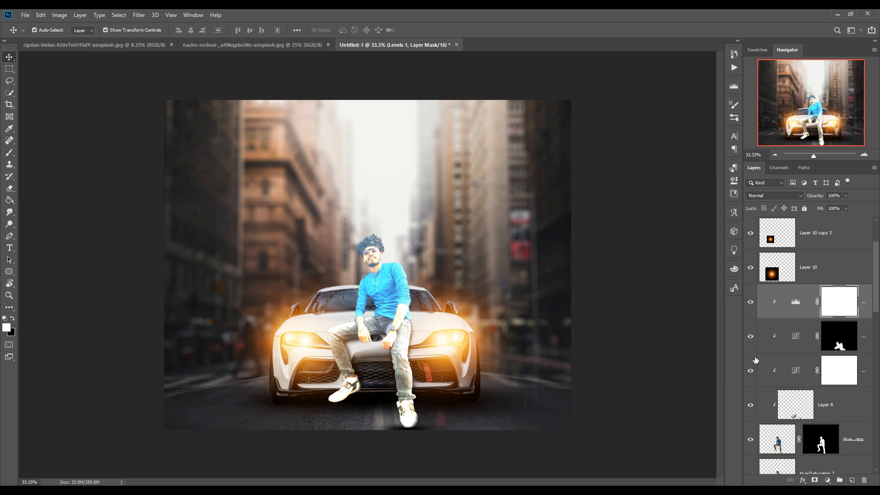
pyautogui.hotkey('ctrl', 'i')
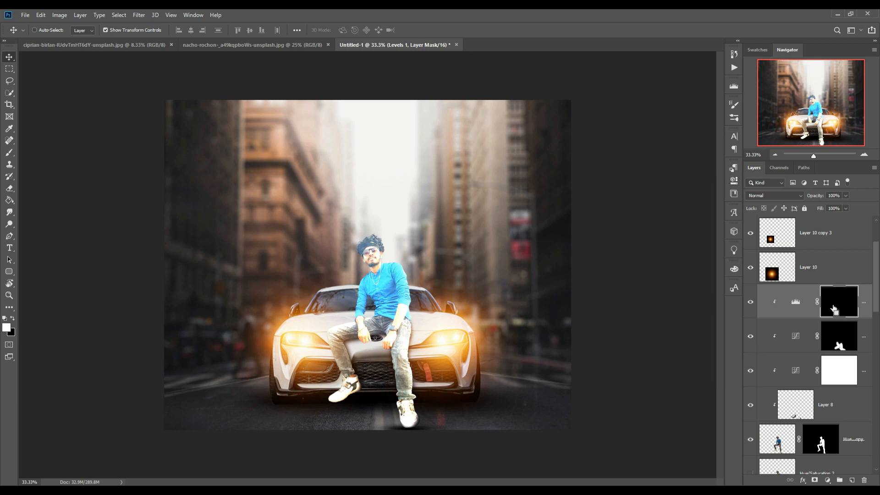
# - Add a new layer above the man's Levels adjustment, clip it to him and set its blend mode to Linear Dodge (Add)
pyautogui.click(872, 292)
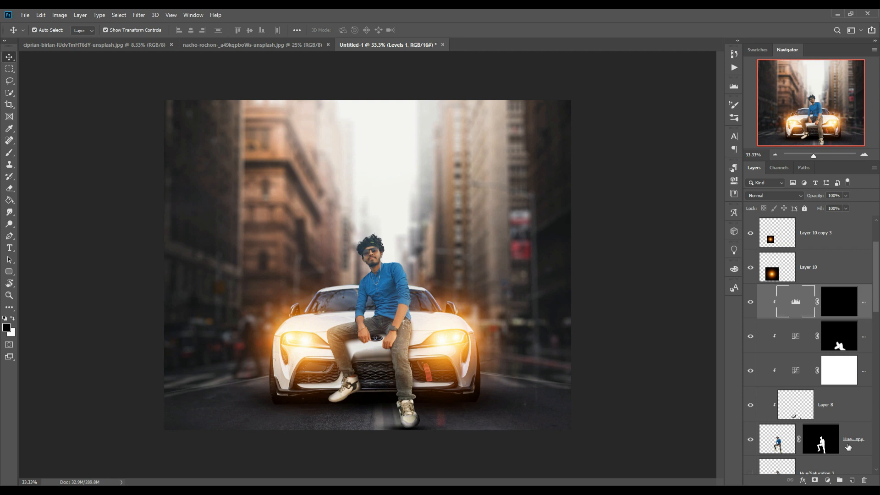
pyautogui.click(853, 480)
pyautogui.rightClick(831, 296)
pyautogui.click(739, 274)
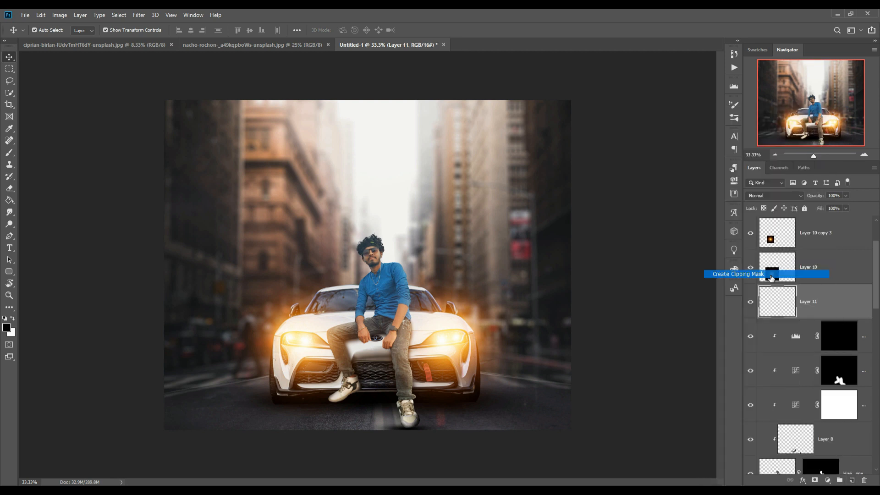
pyautogui.click(790, 194)
pyautogui.click(776, 286)
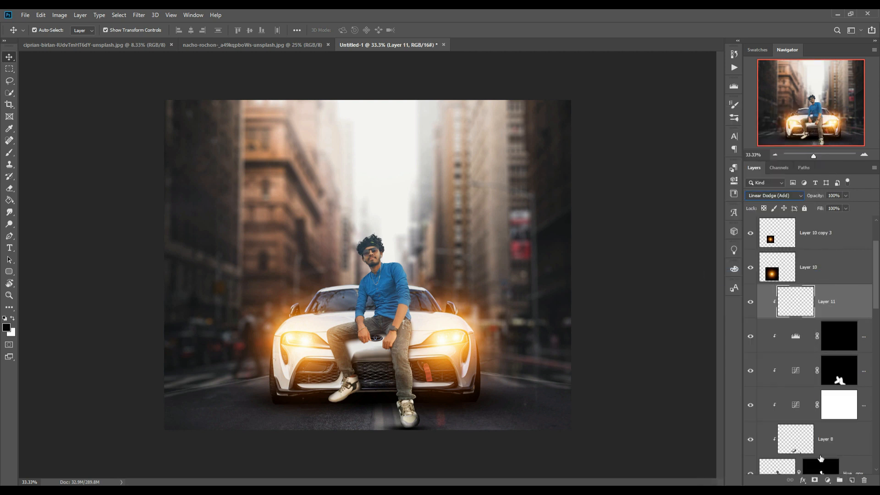
# - Add a Solid Color fill of orange fb7102 over the man and invert its mask to black
pyautogui.click(828, 480)
pyautogui.click(821, 326)
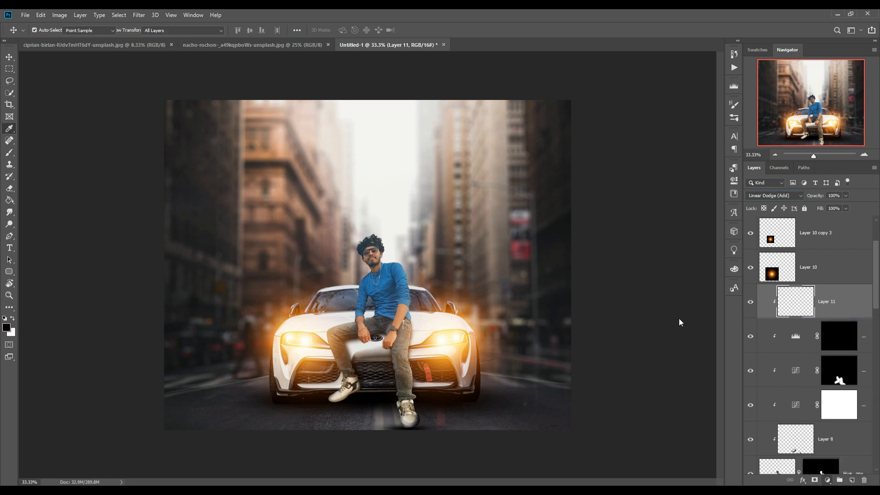
pyautogui.click(753, 274)
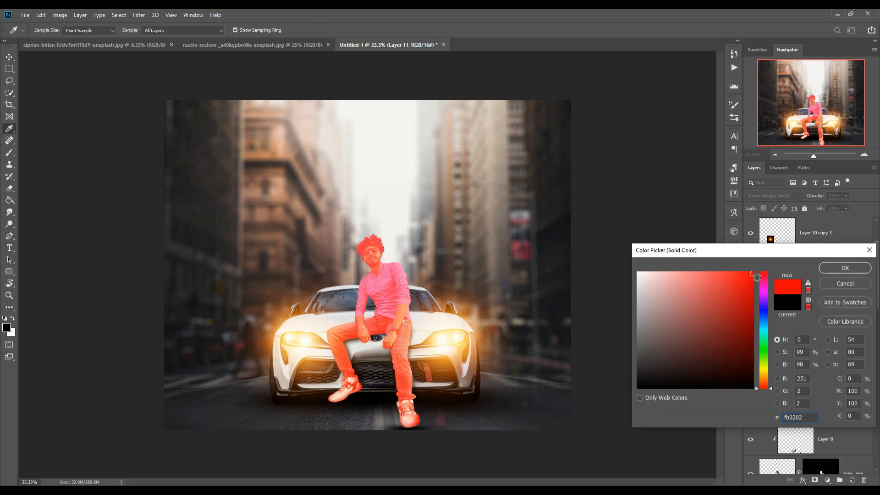
pyautogui.click(765, 376)
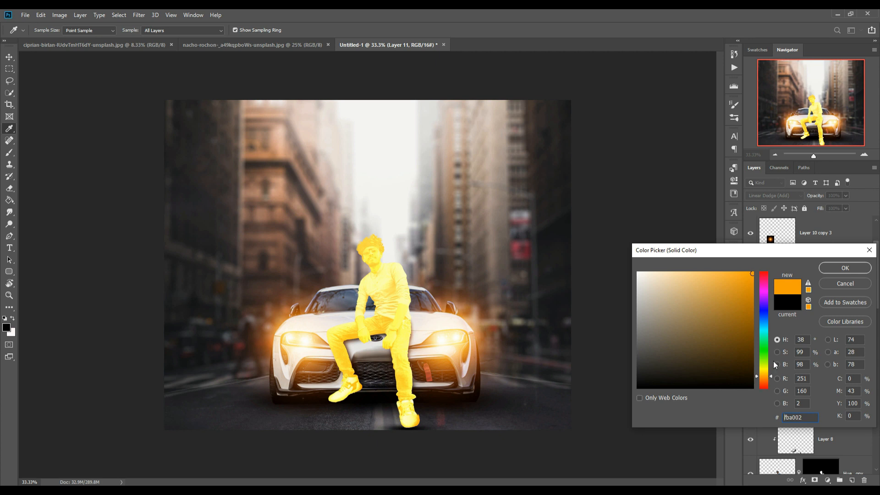
pyautogui.moveTo(772, 376); pyautogui.dragTo(774, 381)
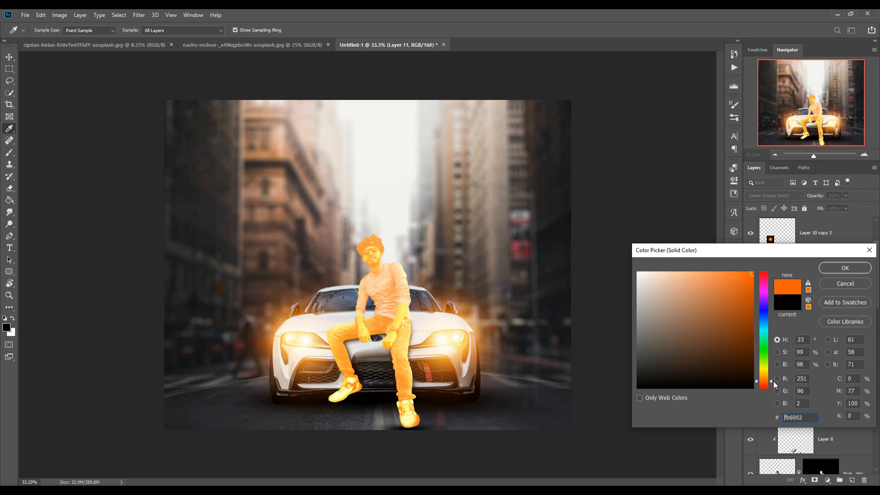
pyautogui.moveTo(770, 381); pyautogui.dragTo(772, 379)
pyautogui.moveTo(771, 379); pyautogui.dragTo(775, 379)
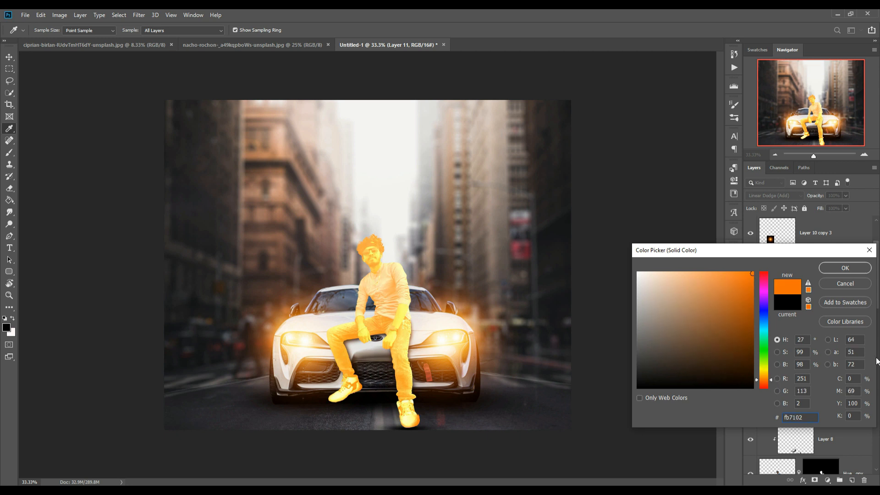
pyautogui.press('Return')
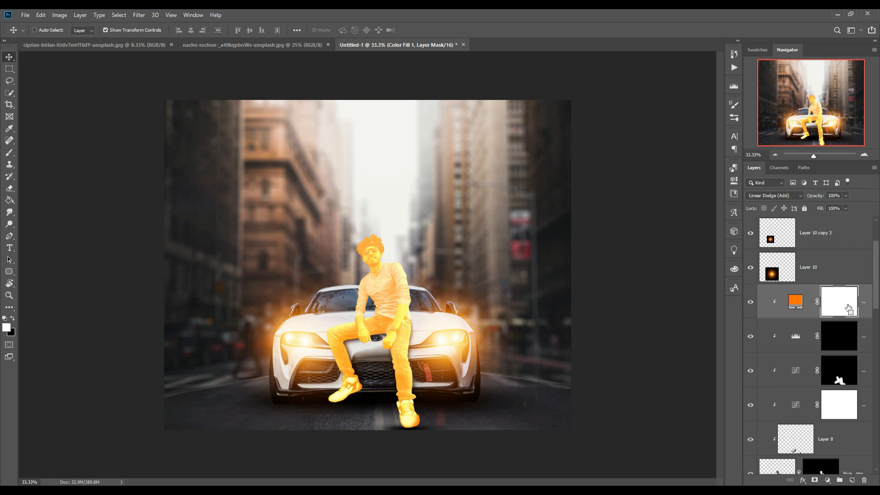
pyautogui.hotkey('ctrl', 'i')
# - Try painting the orange fill's mask along the thigh beside the right-hand headlight with a 90-pixel white brush at full opacity
pyautogui.click(10, 152)
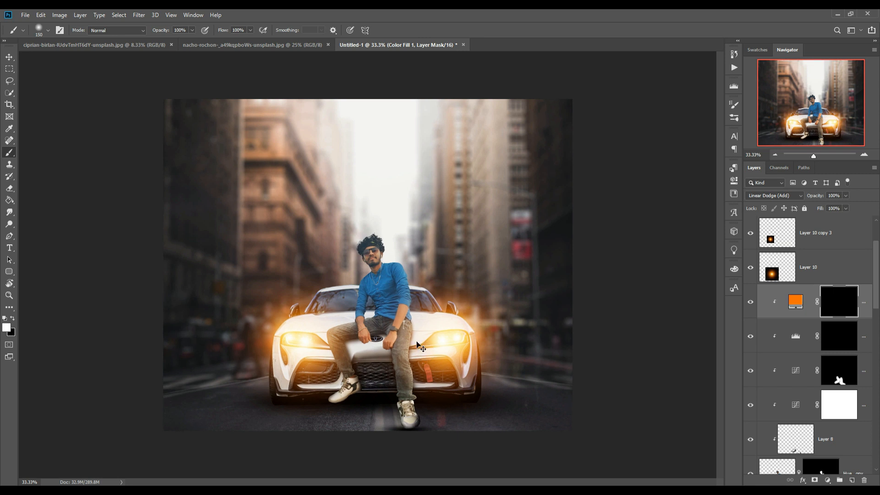
pyautogui.hotkey('ctrl', '1')
pyautogui.hotkey('ctrl', '+')
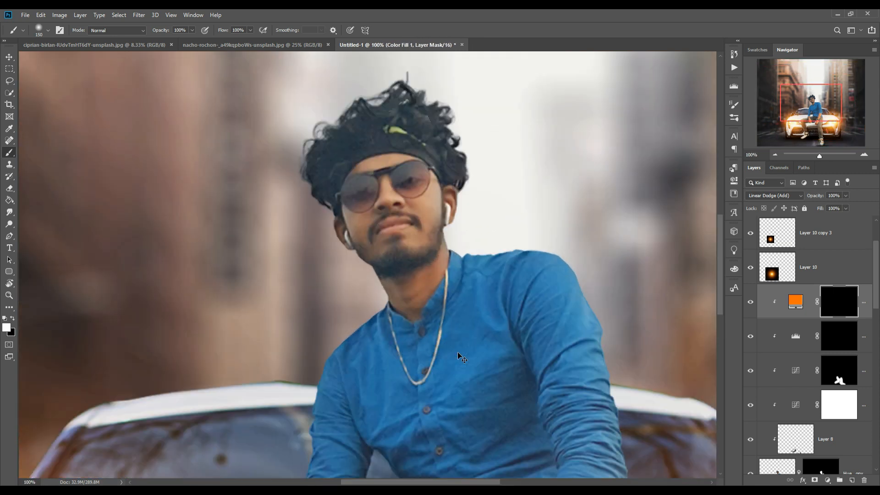
pyautogui.moveTo(533, 382); pyautogui.dragTo(421, 78)
pyautogui.moveTo(429, 259); pyautogui.dragTo(464, 233)
pyautogui.moveTo(361, 199); pyautogui.dragTo(394, 323)
pyautogui.press('[')
pyautogui.press('[')
pyautogui.press('[')
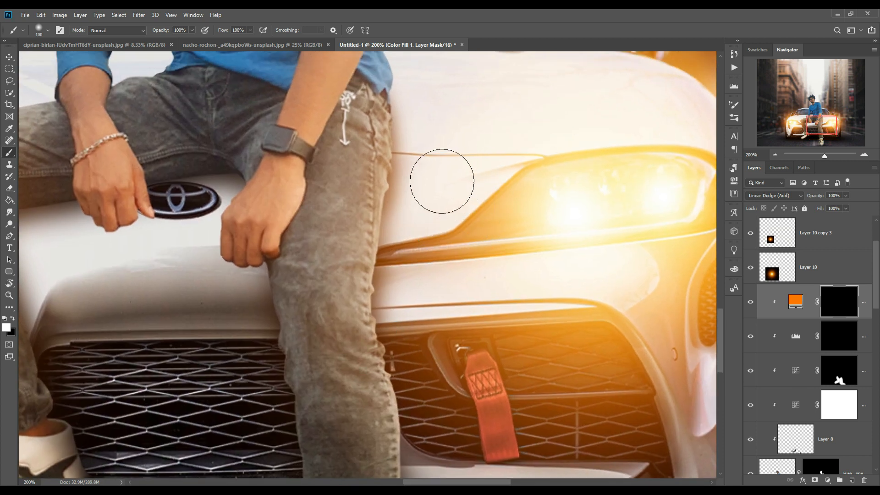
pyautogui.moveTo(413, 119); pyautogui.dragTo(415, 243)
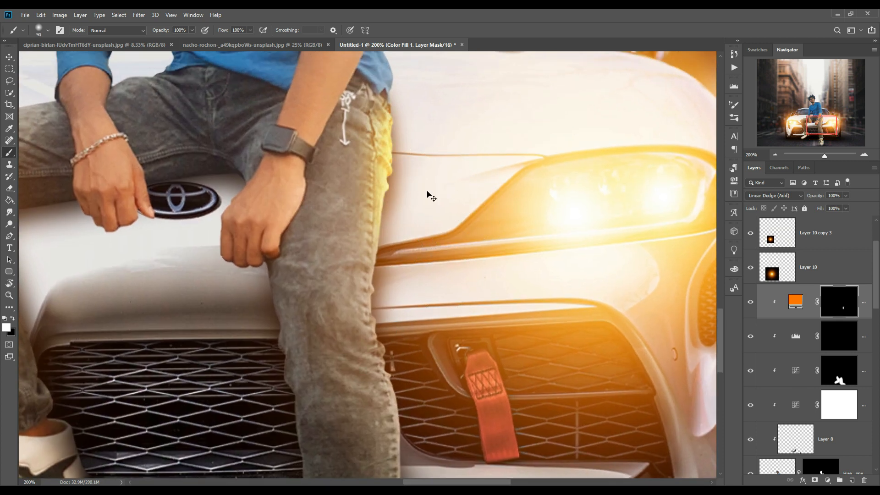
pyautogui.hotkey('ctrl', 'z')
# - Paint the orange fill's mask at 55% brush opacity along the straight leg and the arm facing the right-hand headlight
pyautogui.click(192, 30)
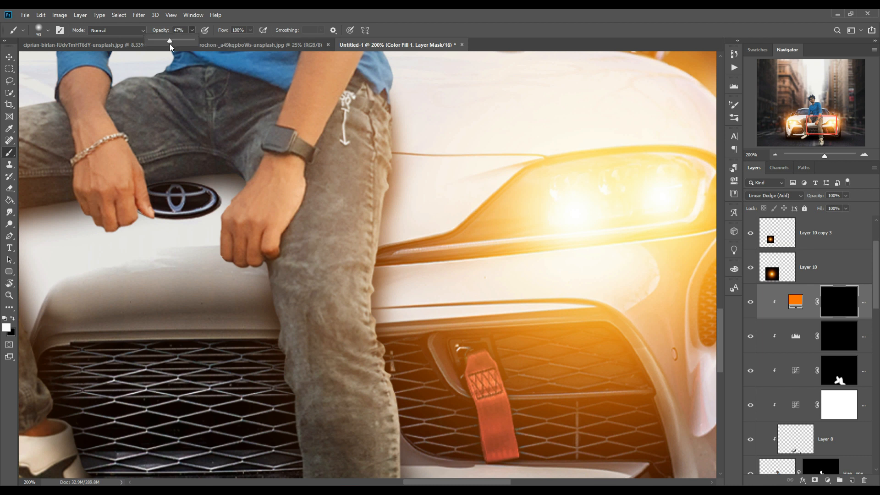
pyautogui.moveTo(436, 153)
pyautogui.mouseDown()
pyautogui.moveTo(451, 267)
pyautogui.moveTo(447, 214)
pyautogui.moveTo(442, 314)
pyautogui.moveTo(430, 339)
pyautogui.moveTo(450, 274)
pyautogui.moveTo(436, 237)
pyautogui.moveTo(434, 257)
pyautogui.moveTo(439, 366)
pyautogui.moveTo(426, 336)
pyautogui.moveTo(440, 364)
pyautogui.moveTo(393, 340)
pyautogui.moveTo(429, 343)
pyautogui.moveTo(428, 365)
pyautogui.moveTo(463, 420)
pyautogui.moveTo(443, 376)
pyautogui.moveTo(458, 404)
pyautogui.moveTo(469, 463)
pyautogui.moveTo(447, 404)
pyautogui.moveTo(447, 330)
pyautogui.moveTo(471, 328)
pyautogui.mouseUp()
pyautogui.moveTo(467, 252); pyautogui.dragTo(510, 363)
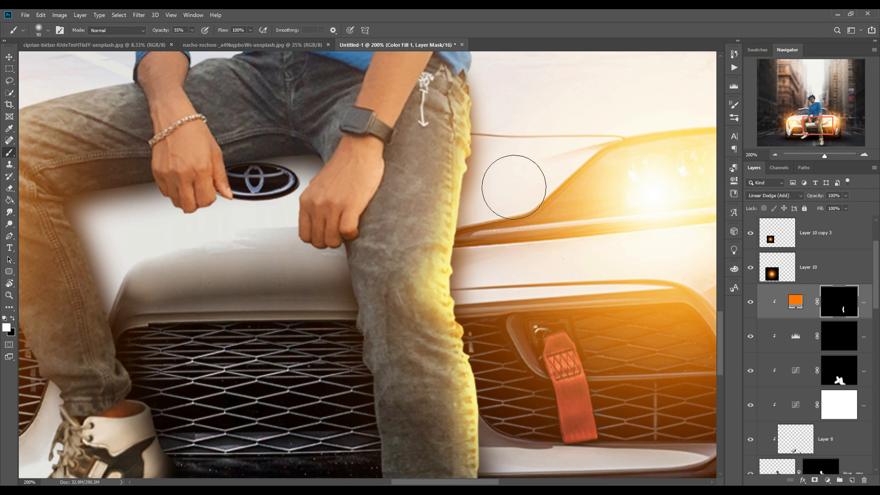
pyautogui.moveTo(529, 147); pyautogui.dragTo(530, 363)
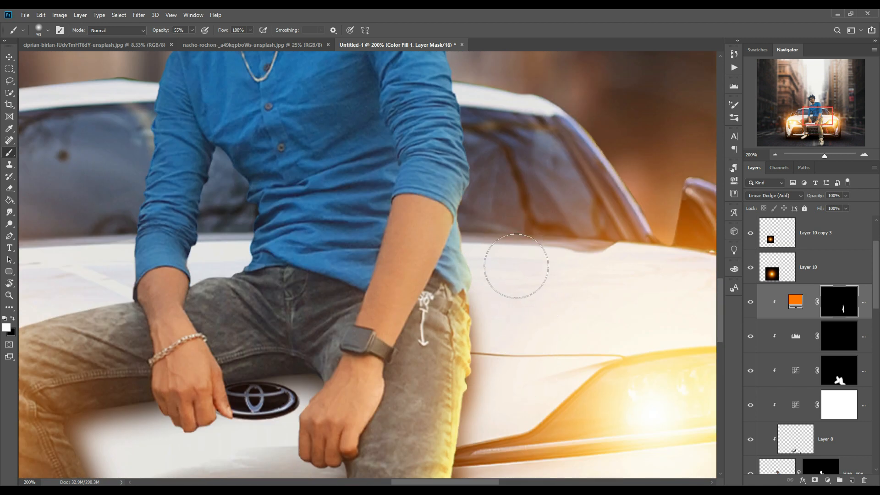
pyautogui.moveTo(520, 266)
pyautogui.mouseDown()
pyautogui.moveTo(523, 302)
pyautogui.moveTo(533, 212)
pyautogui.moveTo(532, 249)
pyautogui.mouseUp()
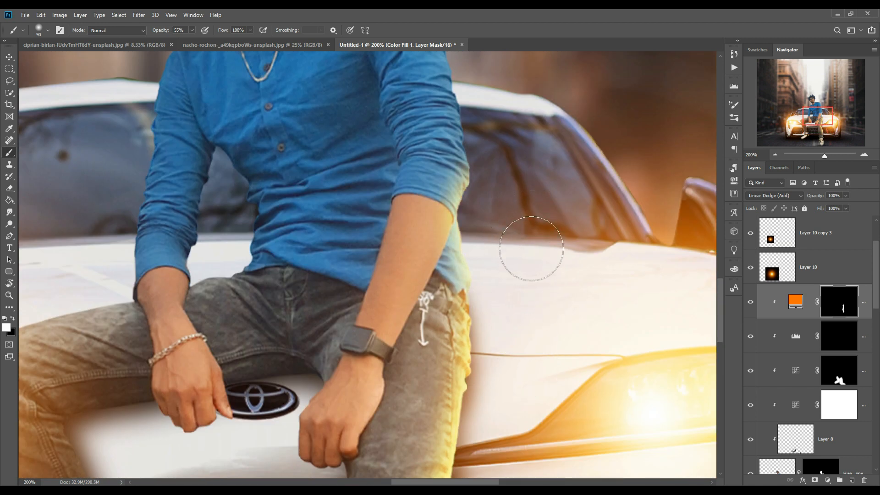
# - Paint the orange rim light along the bent leg and the sleeve facing the left-hand headlight, using smaller brushes
pyautogui.moveTo(496, 306); pyautogui.dragTo(674, 308)
pyautogui.press('[')
pyautogui.moveTo(293, 327)
pyautogui.mouseDown()
pyautogui.moveTo(140, 344)
pyautogui.moveTo(250, 318)
pyautogui.moveTo(135, 365)
pyautogui.moveTo(168, 350)
pyautogui.moveTo(240, 343)
pyautogui.moveTo(296, 318)
pyautogui.moveTo(238, 325)
pyautogui.moveTo(217, 248)
pyautogui.moveTo(234, 292)
pyautogui.moveTo(235, 259)
pyautogui.moveTo(265, 387)
pyautogui.moveTo(283, 405)
pyautogui.moveTo(268, 357)
pyautogui.moveTo(276, 407)
pyautogui.moveTo(294, 446)
pyautogui.moveTo(278, 392)
pyautogui.moveTo(309, 472)
pyautogui.moveTo(297, 435)
pyautogui.moveTo(301, 470)
pyautogui.mouseUp()
pyautogui.press('[')
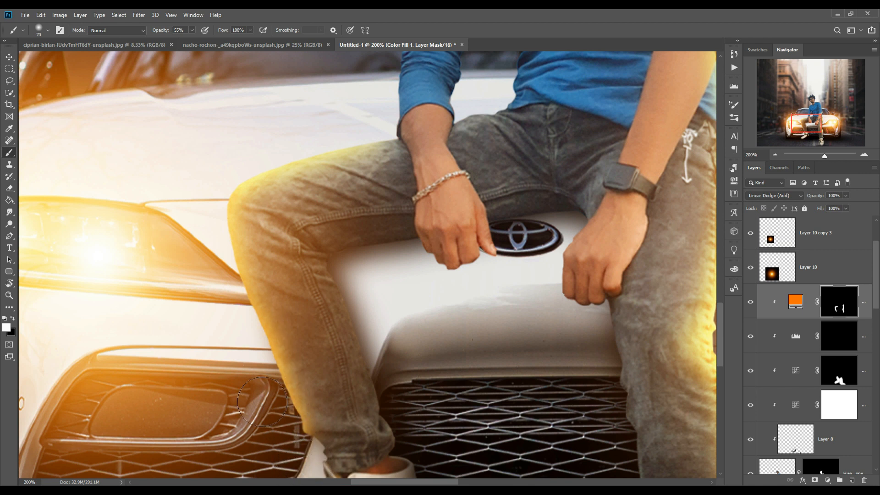
pyautogui.scroll(4, 275, 376)
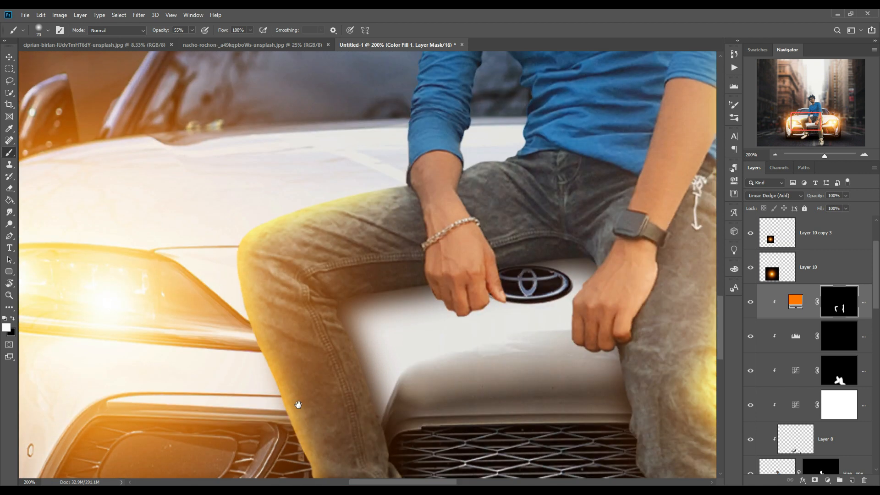
pyautogui.moveTo(404, 275)
pyautogui.mouseDown()
pyautogui.moveTo(387, 306)
pyautogui.moveTo(402, 277)
pyautogui.moveTo(393, 272)
pyautogui.moveTo(395, 234)
pyautogui.moveTo(393, 279)
pyautogui.moveTo(406, 230)
pyautogui.moveTo(382, 248)
pyautogui.moveTo(400, 201)
pyautogui.moveTo(412, 206)
pyautogui.moveTo(386, 247)
pyautogui.moveTo(415, 194)
pyautogui.moveTo(377, 207)
pyautogui.moveTo(417, 176)
pyautogui.moveTo(407, 183)
pyautogui.moveTo(414, 155)
pyautogui.moveTo(386, 200)
pyautogui.moveTo(399, 227)
pyautogui.mouseUp()
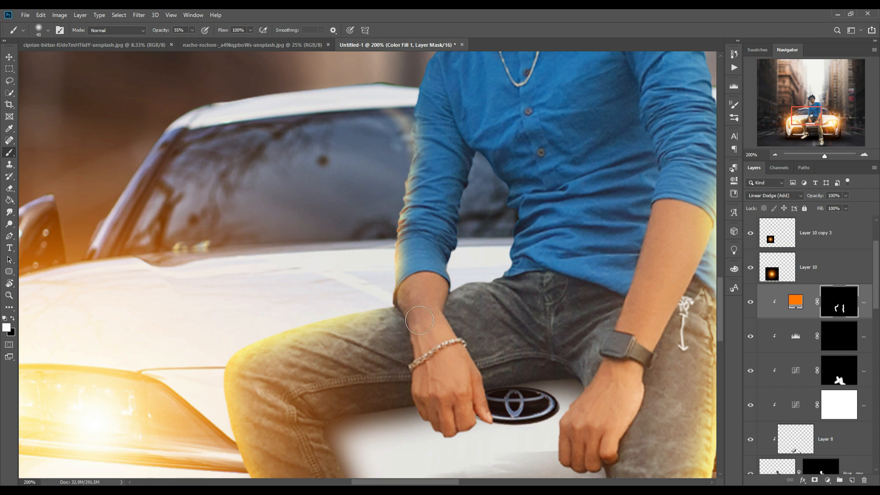
# - Paint the orange edge along the forearm and hand above the bent leg with a 10-pixel brush at 13% opacity
pyautogui.moveTo(192, 36); pyautogui.dragTo(176, 43)
pyautogui.press('[')
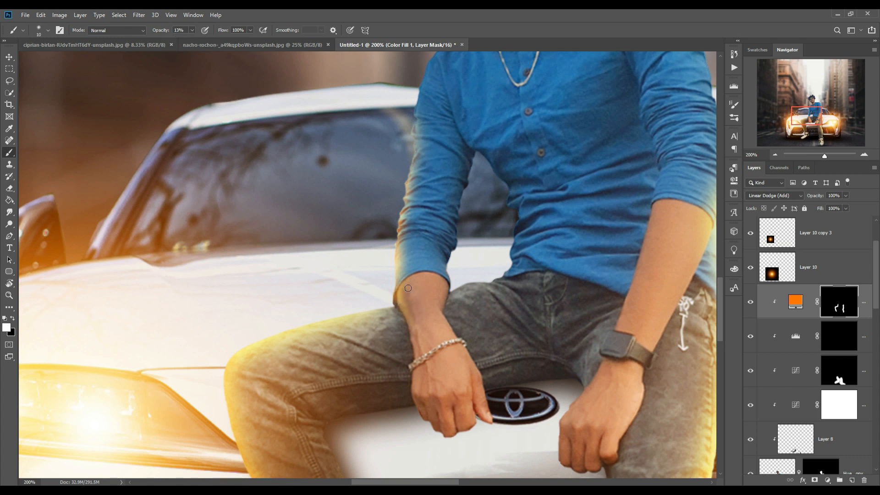
pyautogui.moveTo(421, 361)
pyautogui.mouseDown()
pyautogui.moveTo(420, 418)
pyautogui.moveTo(446, 437)
pyautogui.moveTo(438, 421)
pyautogui.mouseUp()
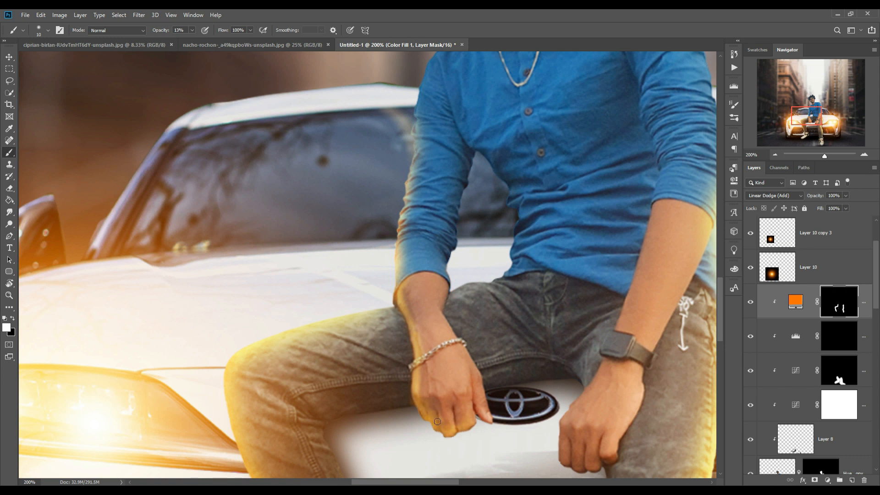
pyautogui.moveTo(405, 305); pyautogui.dragTo(413, 360)
# - Build up the glow on that forearm and hand with a 35-pixel brush and touch up the edge of the straight leg
pyautogui.press(']')
pyautogui.press(']')
pyautogui.press(']')
pyautogui.press(']')
pyautogui.press(']')
pyautogui.moveTo(414, 296); pyautogui.dragTo(438, 416)
pyautogui.hotkey('ctrl', '-')
pyautogui.hotkey('ctrl', '-')
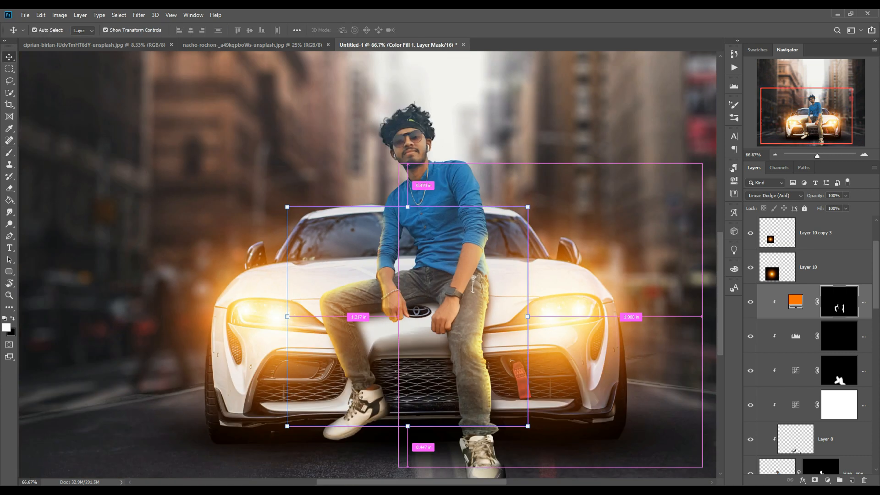
pyautogui.moveTo(483, 258)
pyautogui.mouseDown()
pyautogui.moveTo(470, 297)
pyautogui.moveTo(493, 313)
pyautogui.mouseUp()
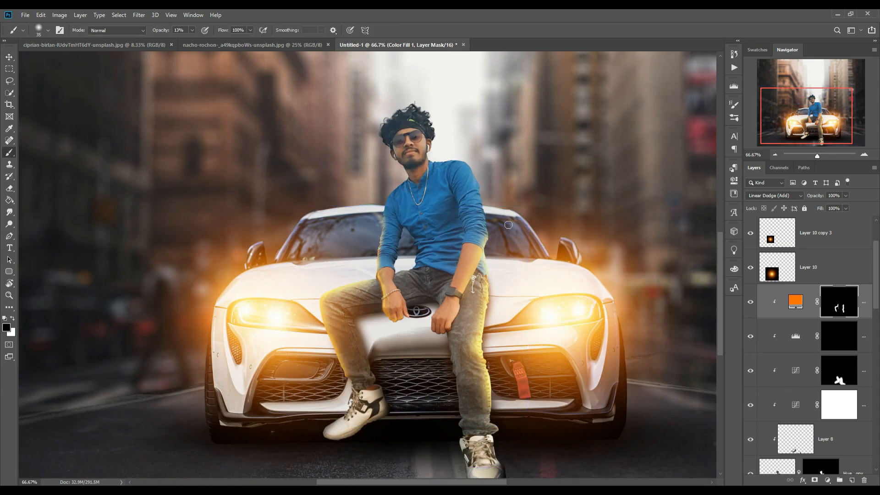
# - Paint the Levels adjustment's mask in white along the man's edges that face the headlights to brighten them
pyautogui.hotkey('ctrl', '+')
pyautogui.click(846, 339)
pyautogui.hotkey('ctrl', '+')
pyautogui.moveTo(589, 191); pyautogui.dragTo(292, 413)
pyautogui.moveTo(192, 30); pyautogui.dragTo(236, 34)
pyautogui.click(12, 318)
pyautogui.moveTo(270, 161)
pyautogui.mouseDown()
pyautogui.moveTo(385, 179)
pyautogui.moveTo(427, 274)
pyautogui.moveTo(433, 425)
pyautogui.moveTo(531, 254)
pyautogui.moveTo(617, 360)
pyautogui.mouseUp()
pyautogui.press('[')
pyautogui.press('[')
pyautogui.press('[')
pyautogui.moveTo(505, 275); pyautogui.dragTo(499, 421)
pyautogui.moveTo(289, 236)
pyautogui.mouseDown()
pyautogui.moveTo(358, 148)
pyautogui.moveTo(350, 119)
pyautogui.mouseUp()
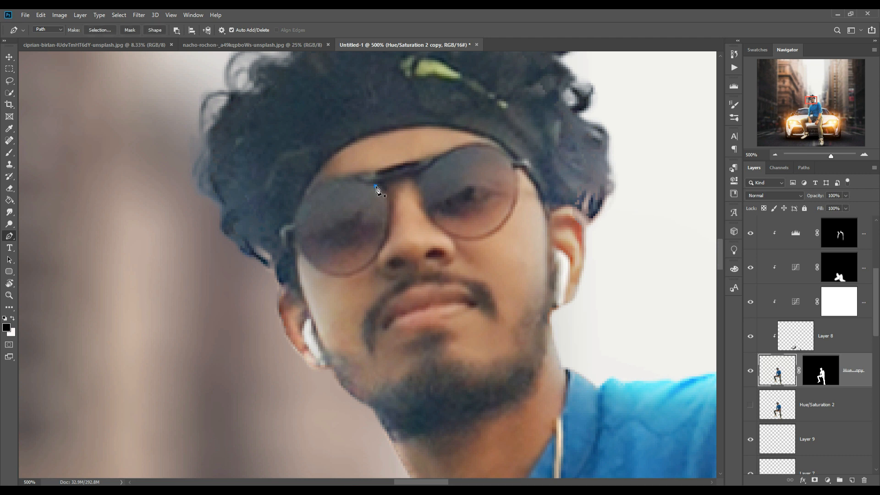
# - Turn the pen outline around the sunglasses lens at the left of the picture into a selection for its own layer
pyautogui.rightClick(349, 204)
pyautogui.click(372, 242)
pyautogui.click(119, 15)
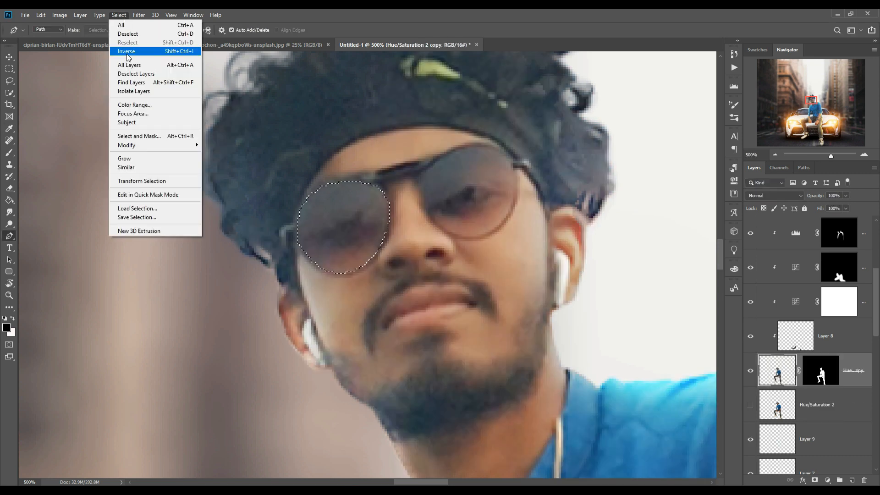
pyautogui.click(127, 52)
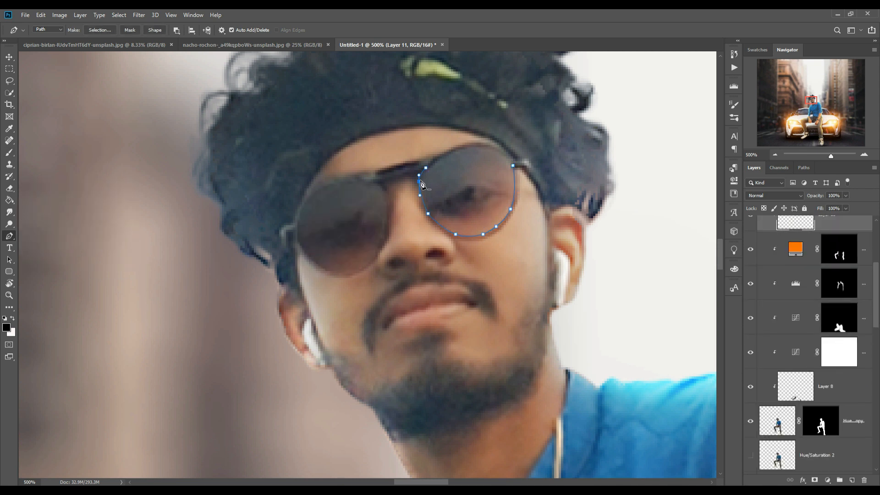
# - Select the other sunglasses lens from its pen outline, copy it to a new layer and move that layer up the stack
pyautogui.rightClick(468, 187)
pyautogui.click(498, 226)
pyautogui.press('Return')
pyautogui.click(787, 424)
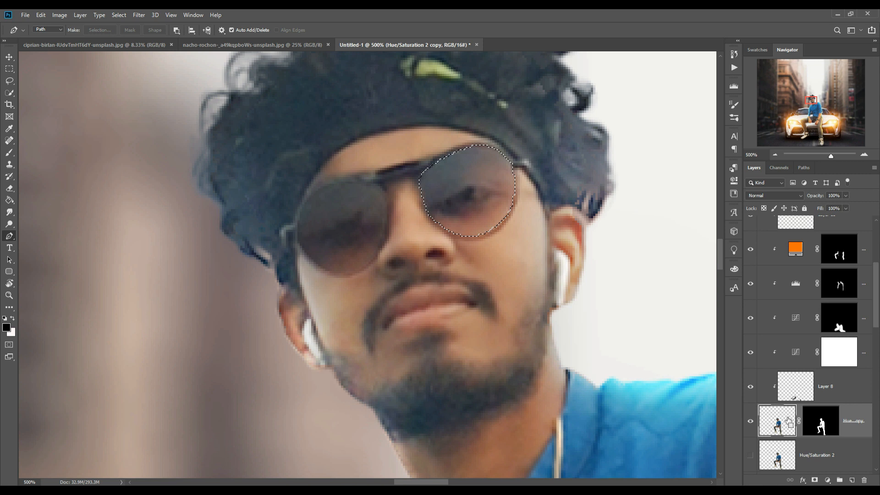
pyautogui.hotkey('ctrl', 'j')
pyautogui.moveTo(812, 424); pyautogui.dragTo(838, 261)
# - Add a colour adjustment over the copied sunglasses lenses and tint them red
pyautogui.click(828, 480)
pyautogui.click(761, 281)
pyautogui.moveTo(647, 226)
pyautogui.mouseDown()
pyautogui.moveTo(662, 226)
pyautogui.moveTo(639, 229)
pyautogui.moveTo(701, 246)
pyautogui.moveTo(648, 229)
pyautogui.mouseUp()
pyautogui.click(655, 367)
pyautogui.moveTo(645, 262); pyautogui.dragTo(712, 262)
pyautogui.hotkey('ctrl', 'z')
pyautogui.press('v')
pyautogui.hotkey('ctrl', '0')
# - Add a new layer below the car's shadow layers and set the brush colour to orange fe7f03
pyautogui.scroll(-5, 863, 459)
pyautogui.click(851, 480)
pyautogui.press('b')
pyautogui.press('x')
pyautogui.click(6, 327)
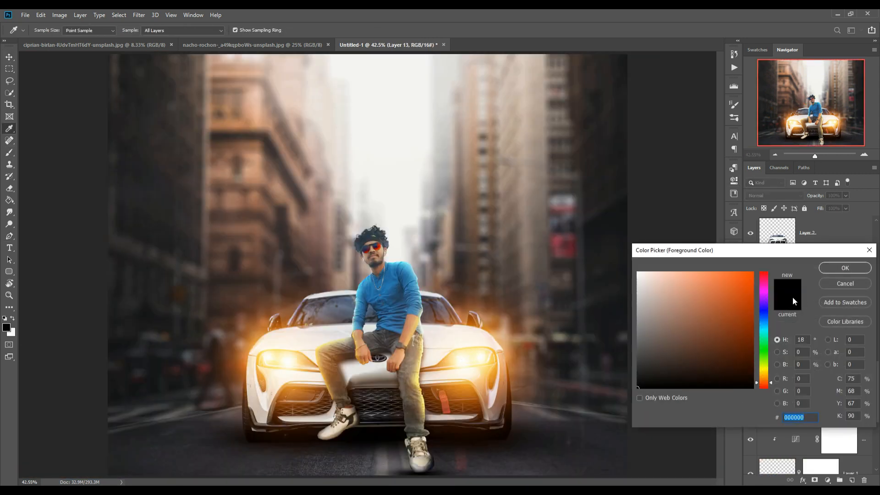
pyautogui.click(764, 376)
pyautogui.click(752, 273)
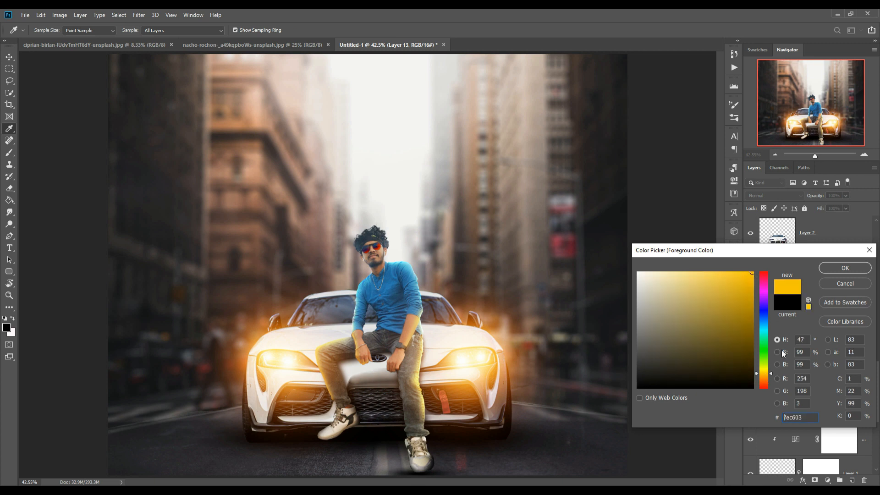
pyautogui.moveTo(772, 374); pyautogui.dragTo(772, 378)
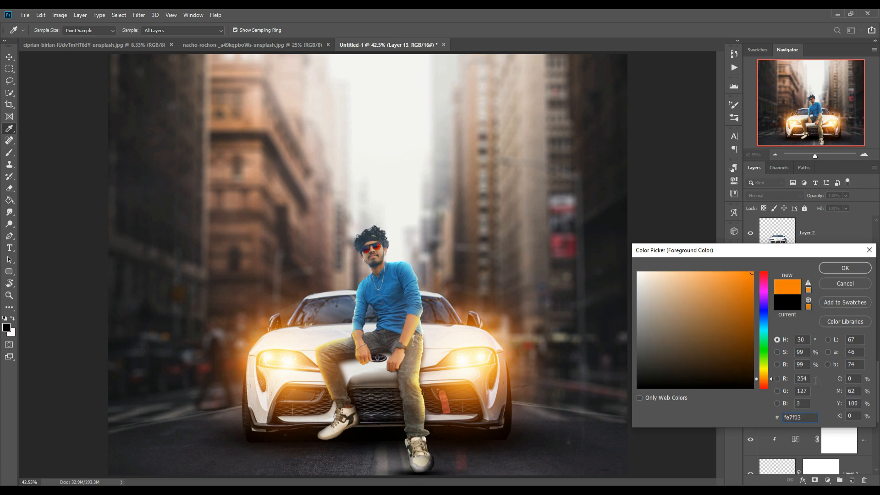
pyautogui.click(846, 268)
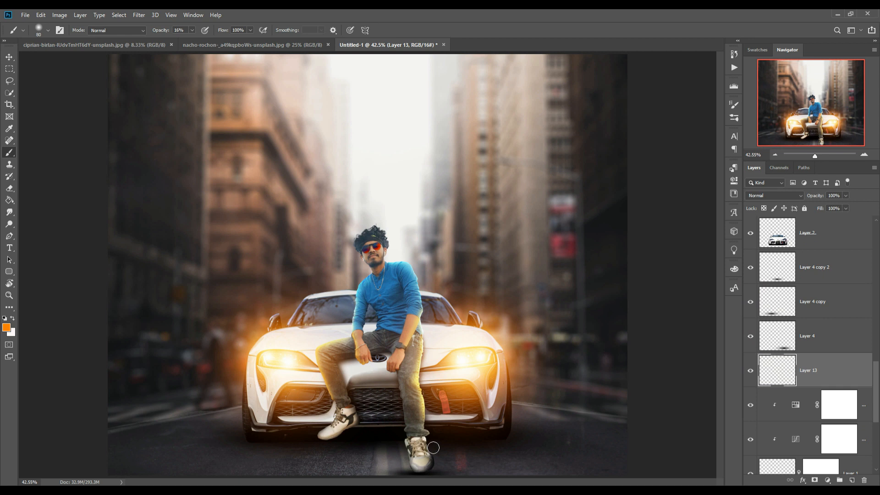
# - Set Layer 13 to Overlay and paint an orange glow over the road before the car with an 800-pixel brush at 100% opacity
pyautogui.hotkey('ctrl', '-')
pyautogui.hotkey('ctrl', '-')
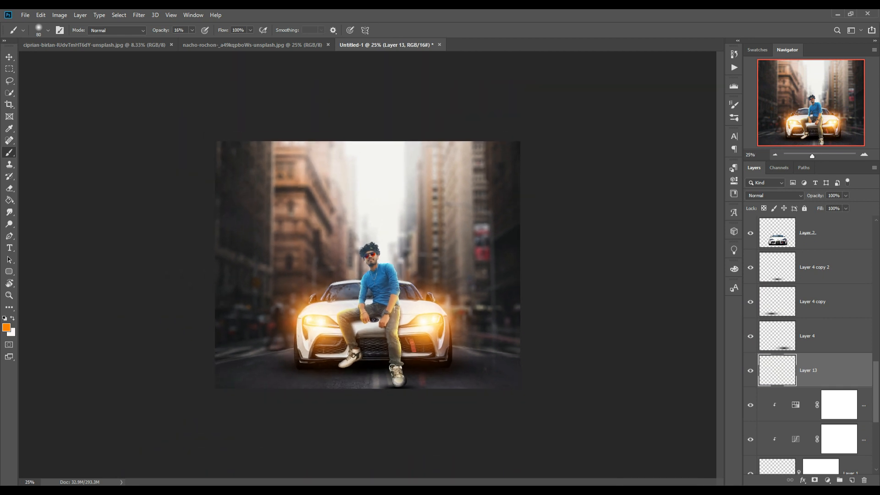
pyautogui.press(']')
pyautogui.press(']')
pyautogui.press(']')
pyautogui.press(']')
pyautogui.press(']')
pyautogui.press(']')
pyautogui.click(775, 195)
pyautogui.click(774, 310)
pyautogui.click(192, 30)
pyautogui.moveTo(417, 407); pyautogui.dragTo(351, 425)
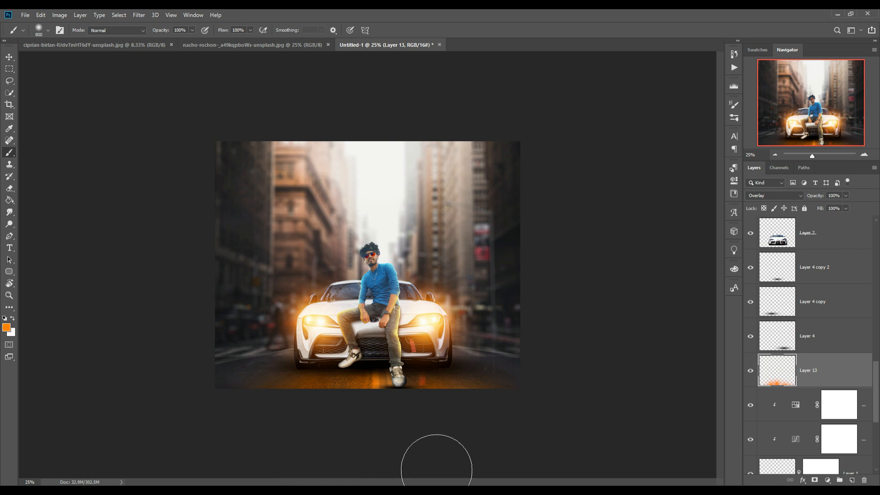
pyautogui.click(9, 60)
pyautogui.click(9, 62)
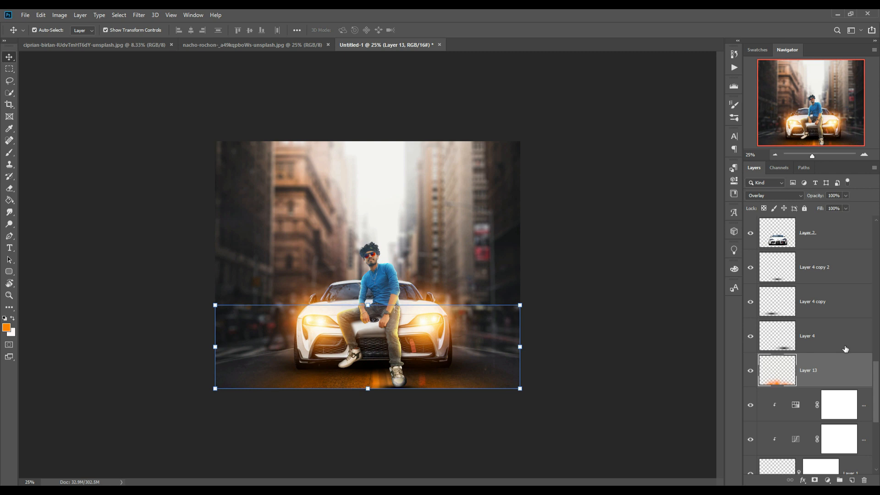
# - Clip a Hue/Saturation adjustment to the road glow on Layer 13 and shift its hue slightly towards yellow
pyautogui.click(828, 480)
pyautogui.click(832, 386)
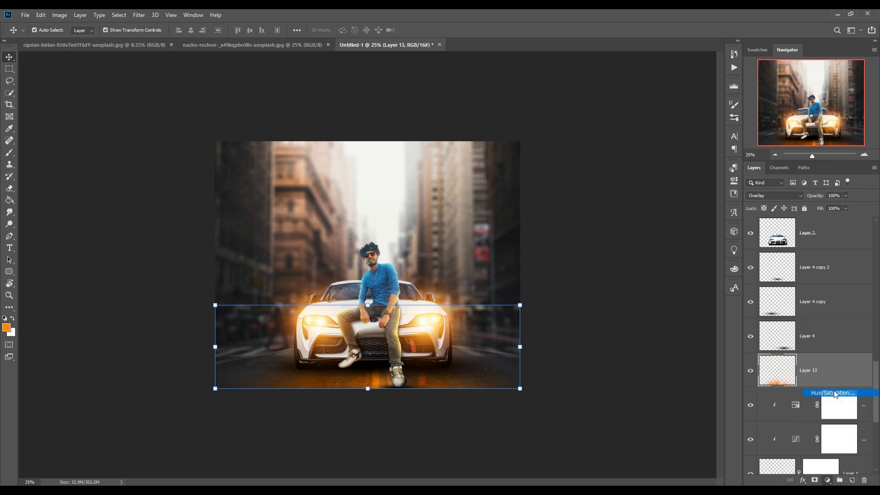
pyautogui.click(656, 368)
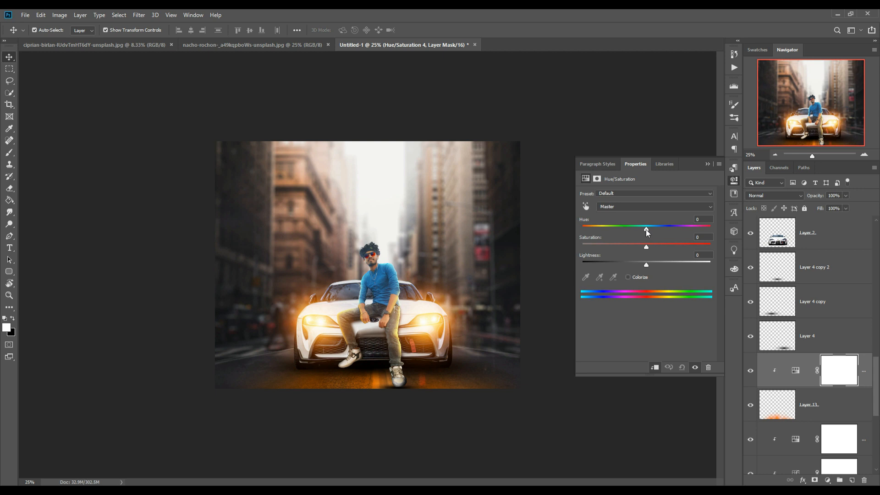
pyautogui.moveTo(646, 229); pyautogui.dragTo(651, 229)
pyautogui.click(708, 165)
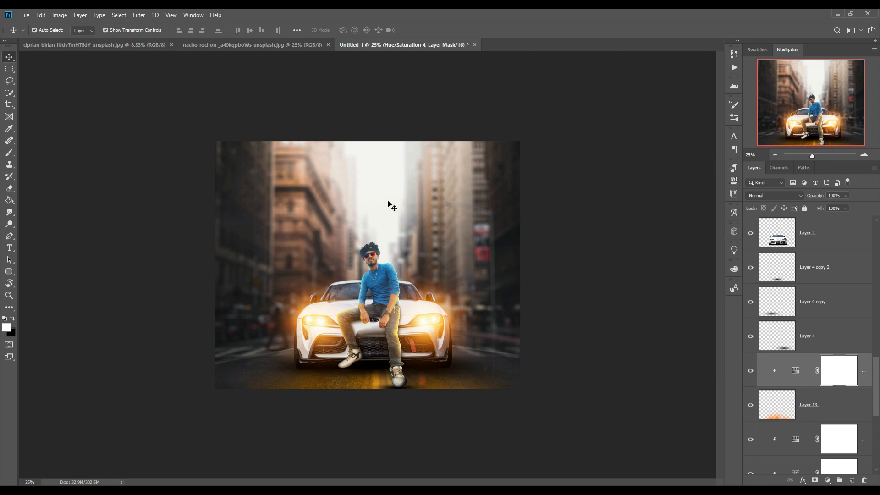
# - Paint white on the mask of the man's orange colour fill with a 200-pixel brush, casting light on the front shoe
pyautogui.scroll(-5, 838, 363)
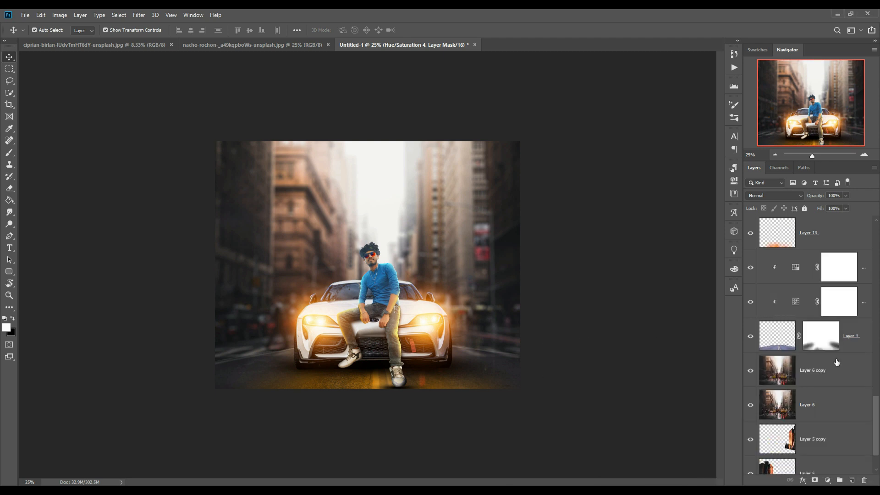
pyautogui.scroll(14, 826, 368)
pyautogui.click(843, 252)
pyautogui.click(9, 153)
pyautogui.press('[')
pyautogui.press('[')
pyautogui.press('[')
pyautogui.press('[')
pyautogui.press('[')
pyautogui.press('[')
pyautogui.press('[')
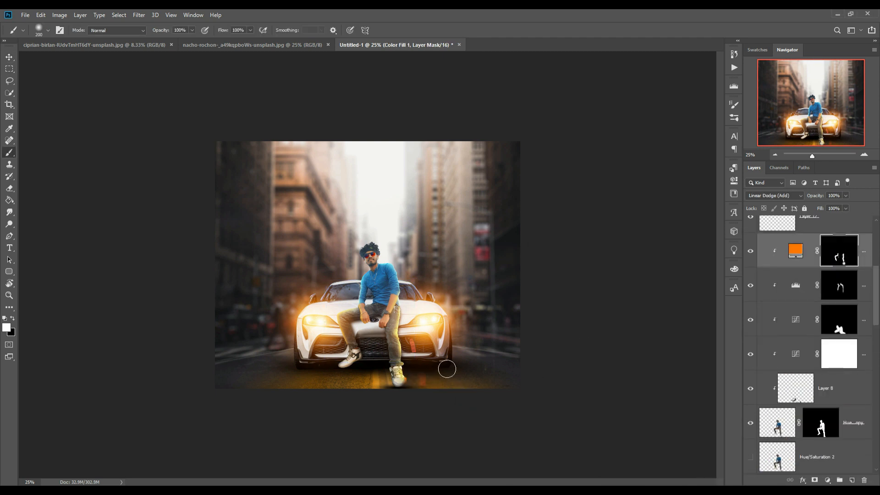
pyautogui.click(9, 57)
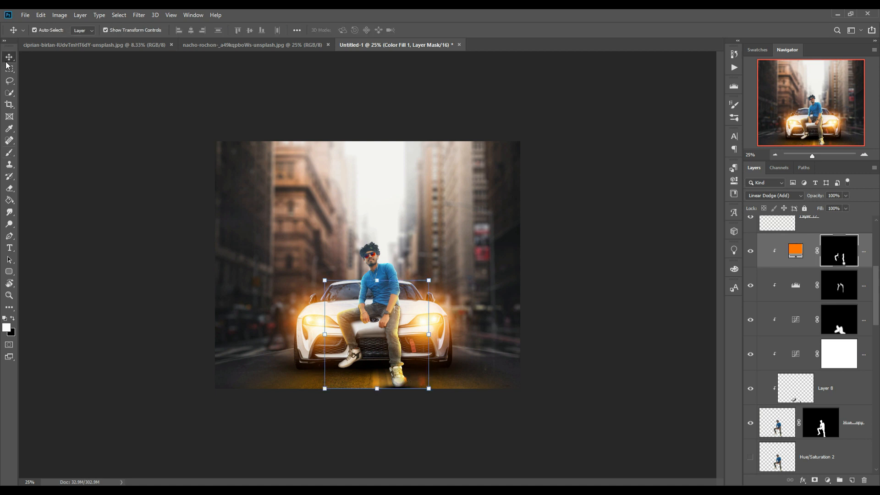
# - Add a Curves adjustment above the ground's Hue/Saturation layer and darken its midtones from input 130 to output 119
pyautogui.scroll(-16, 826, 420)
pyautogui.click(829, 354)
pyautogui.click(828, 480)
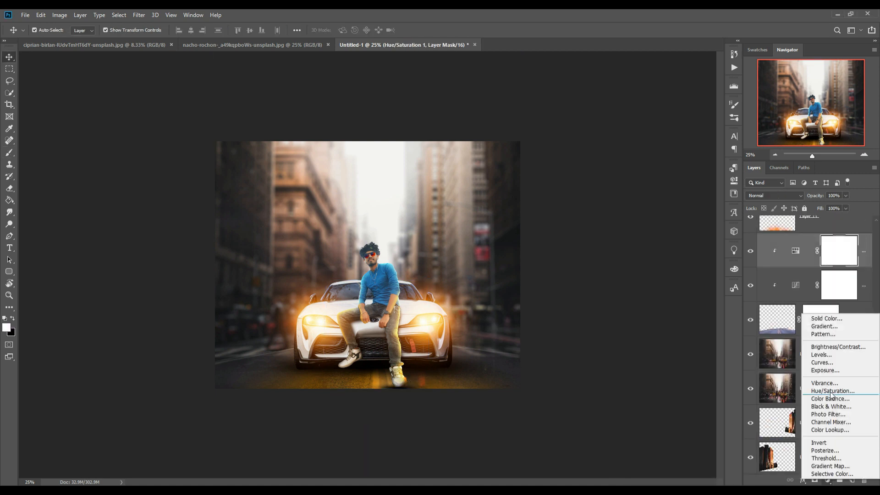
pyautogui.click(821, 364)
pyautogui.moveTo(661, 266); pyautogui.dragTo(660, 272)
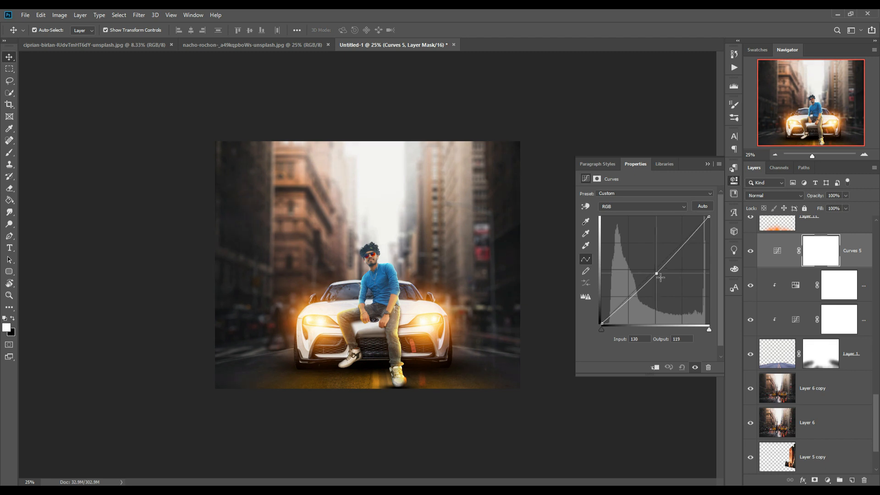
pyautogui.click(707, 164)
# - Paint white on the Curves 4 mask at 38% opacity to extend its effect over the man's lower body
pyautogui.scroll(6, 872, 295)
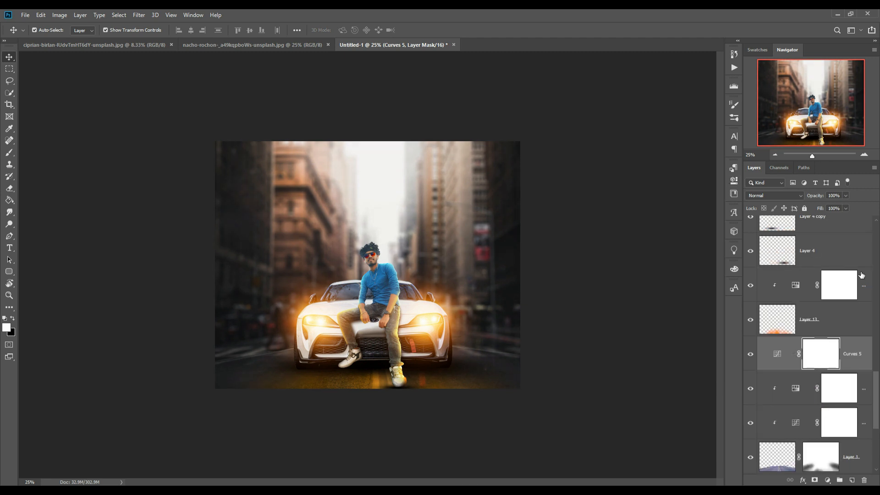
pyautogui.click(751, 285)
pyautogui.click(839, 285)
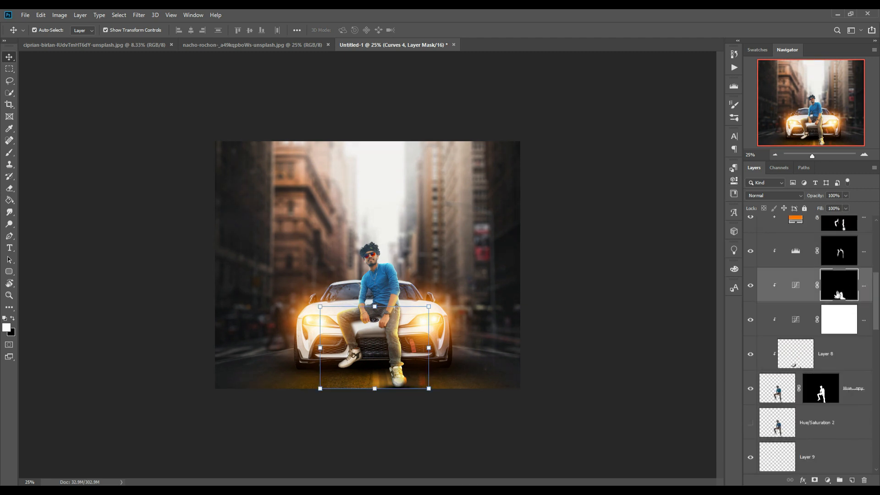
pyautogui.press('b')
pyautogui.hotkey('ctrl', '+')
pyautogui.hotkey('ctrl', '+')
pyautogui.hotkey('ctrl', '+')
pyautogui.press('3')
pyautogui.press('8')
pyautogui.moveTo(413, 344); pyautogui.dragTo(429, 247)
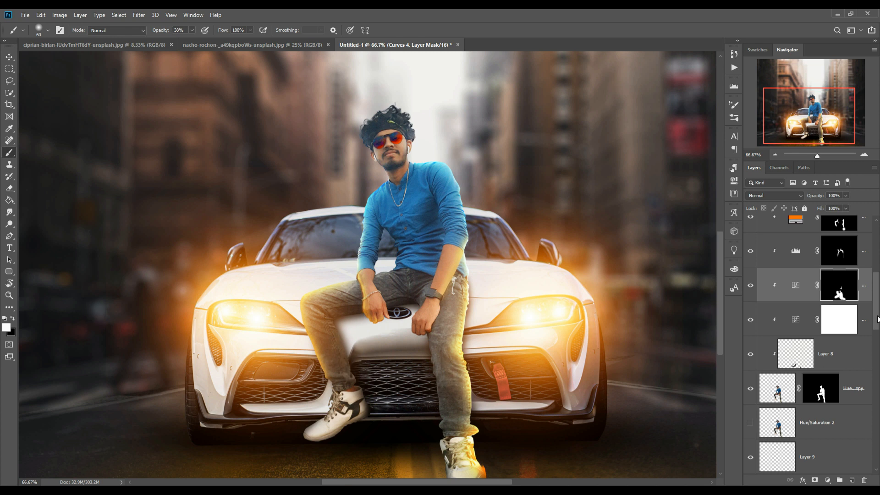
# - Paint soft black shading over the man's legs on Layer 8 with a 150-pixel brush at 11% opacity
pyautogui.click(849, 360)
pyautogui.moveTo(192, 30); pyautogui.dragTo(180, 43)
pyautogui.press(']')
pyautogui.press(']')
pyautogui.press(']')
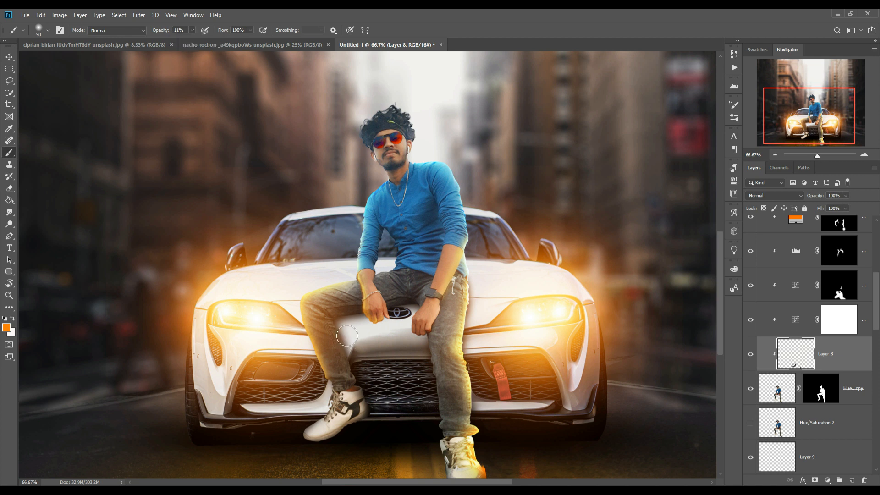
pyautogui.press('x')
pyautogui.click(6, 328)
pyautogui.click(636, 374)
pyautogui.click(851, 261)
pyautogui.moveTo(447, 365); pyautogui.dragTo(451, 406)
pyautogui.moveTo(423, 358); pyautogui.dragTo(430, 334)
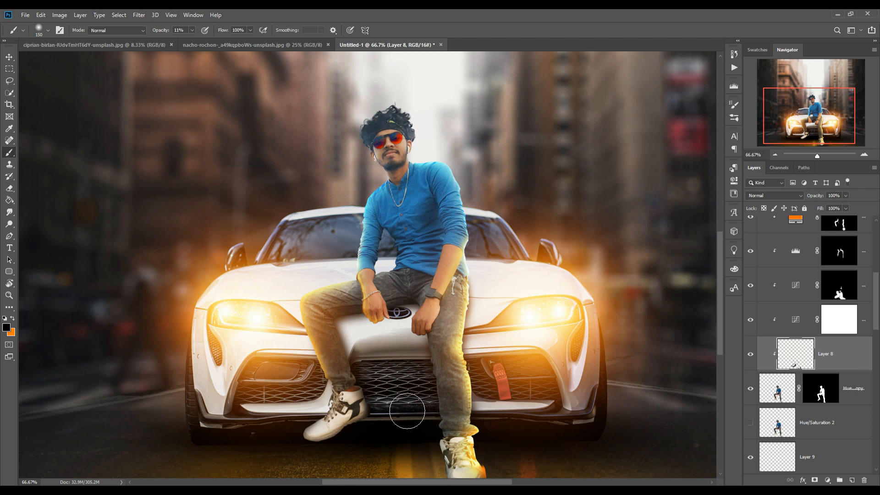
pyautogui.press('v')
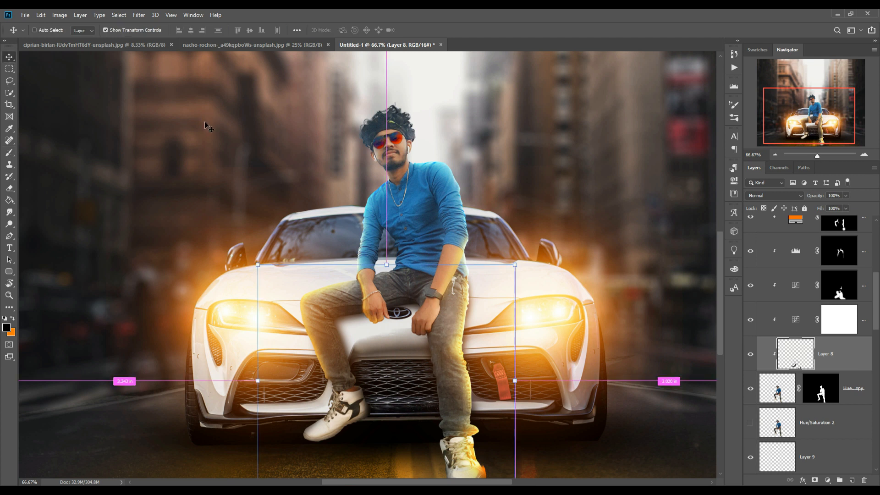
# - Lasso the stray orange patch beside the front shoe, remove it from the man's layer and drop the selection
pyautogui.hotkey('ctrl', '-')
pyautogui.click(9, 81)
pyautogui.hotkey('ctrl', '+')
pyautogui.hotkey('ctrl', '+')
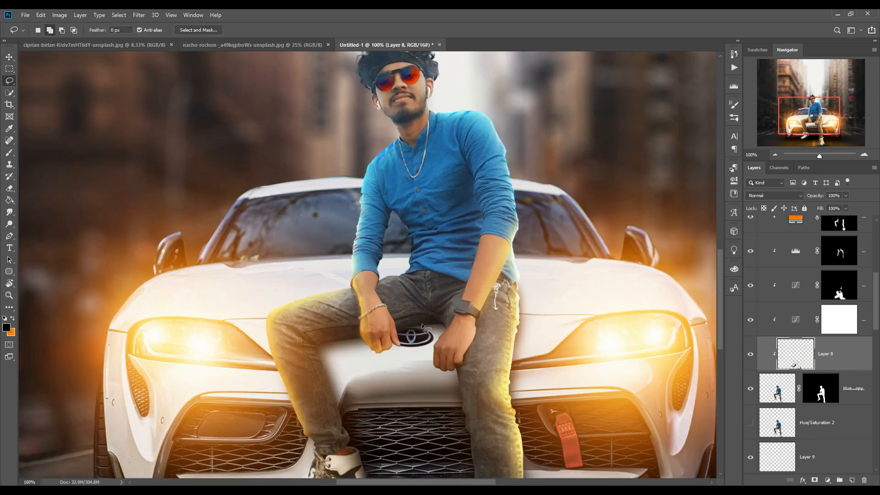
pyautogui.moveTo(418, 367); pyautogui.dragTo(331, 52)
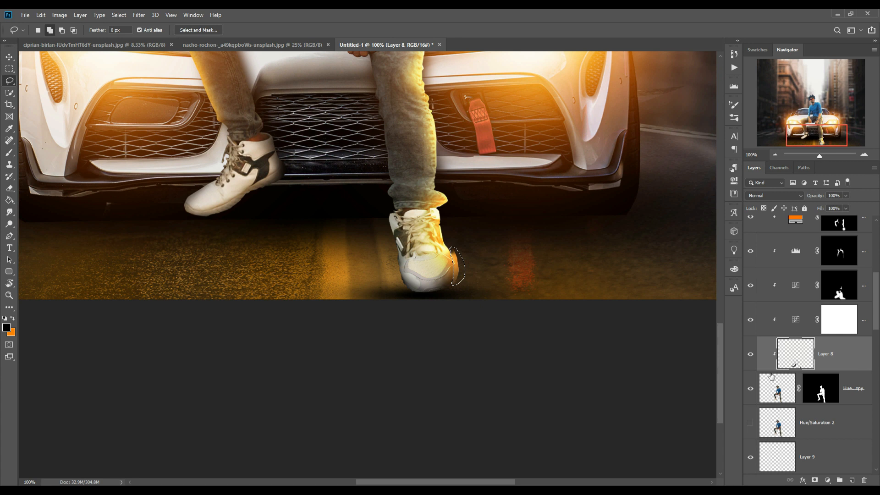
pyautogui.click(810, 394)
pyautogui.hotkey('ctrl', 'd')
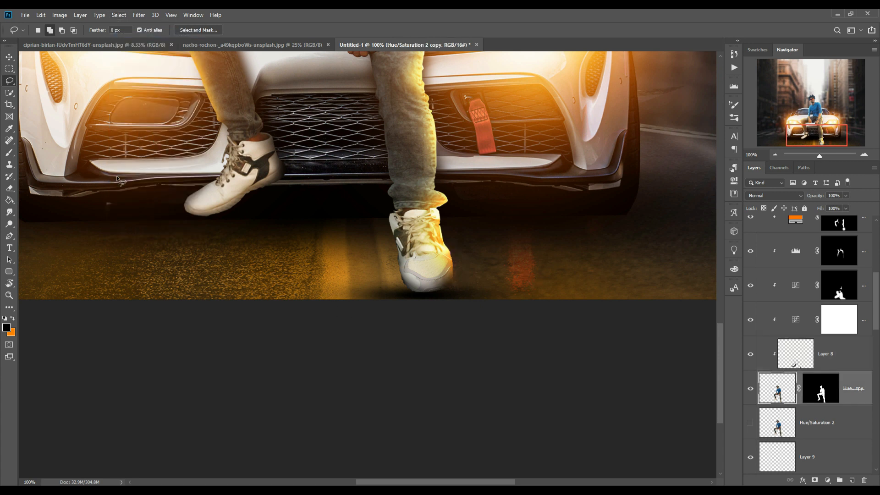
pyautogui.click(9, 57)
pyautogui.hotkey('ctrl', '-')
pyautogui.hotkey('ctrl', '-')
pyautogui.hotkey('ctrl', '-')
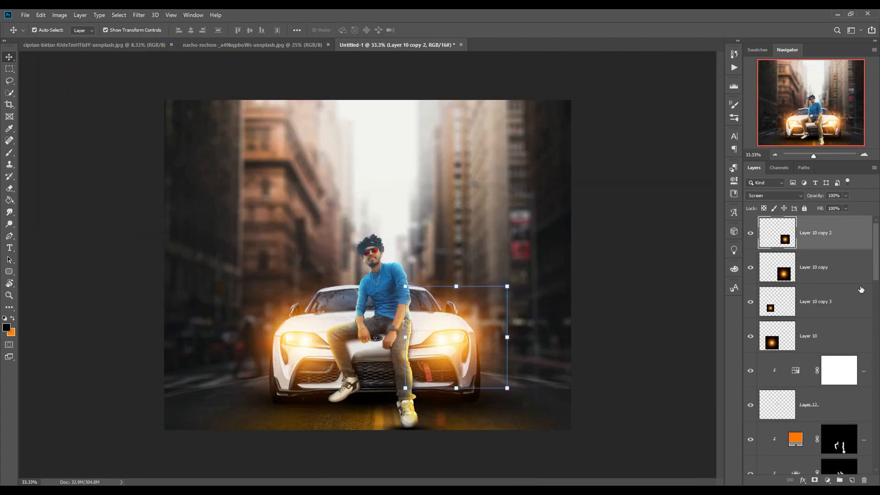
pyautogui.hotkey('ctrl', 'alt', 'shift', 'e')
pyautogui.rightClick(843, 228)
pyautogui.click(755, 225)
pyautogui.hotkey('ctrl', 'z')
pyautogui.hotkey('ctrl', 'z')
# - Stamp all visible layers into a new layer above the headlight glows and convert it to a smart object
pyautogui.hotkey('ctrl', 'alt', 'shift', 'e')
pyautogui.rightClick(840, 232)
pyautogui.click(797, 225)
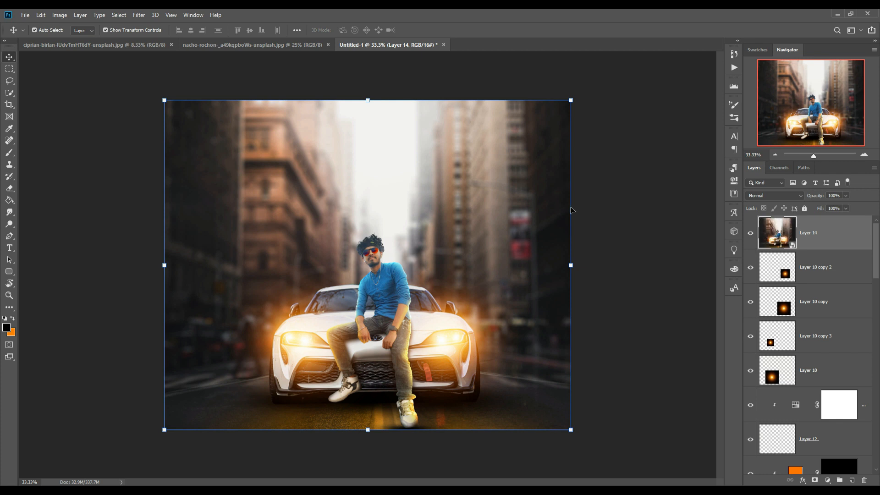
# - Open the Camera Raw Filter and set Contrast +15, Highlights +8, Shadows -9, Whites +4 and Blacks -9, with slightly raised Saturation
pyautogui.click(139, 15)
pyautogui.click(158, 73)
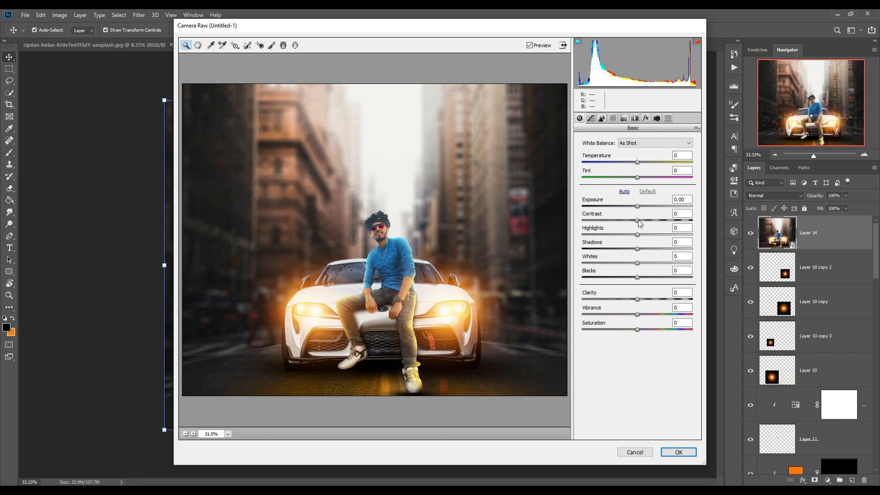
pyautogui.moveTo(640, 223); pyautogui.dragTo(645, 222)
pyautogui.moveTo(647, 219); pyautogui.dragTo(640, 261)
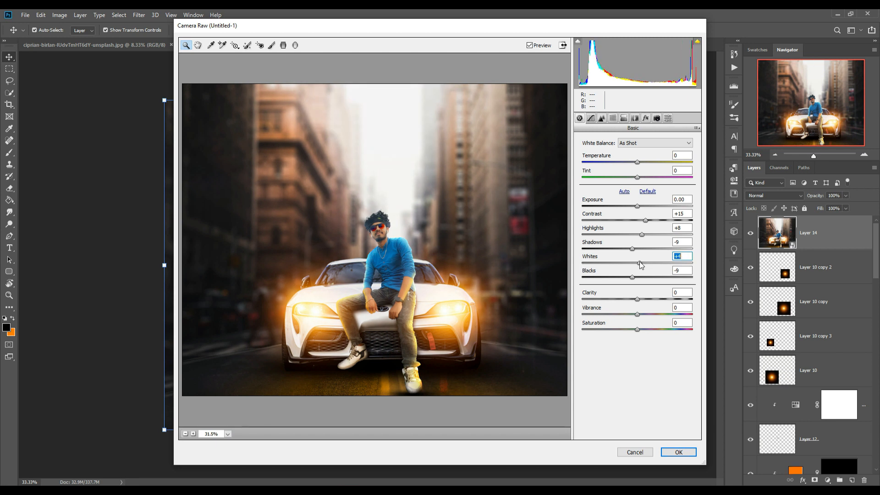
pyautogui.moveTo(637, 330); pyautogui.dragTo(642, 330)
# - Set the parametric tone curve to Highlights +8, Lights +9, Darks -9 and slightly lowered Shadows, and raise the sharpening amount
pyautogui.click(591, 119)
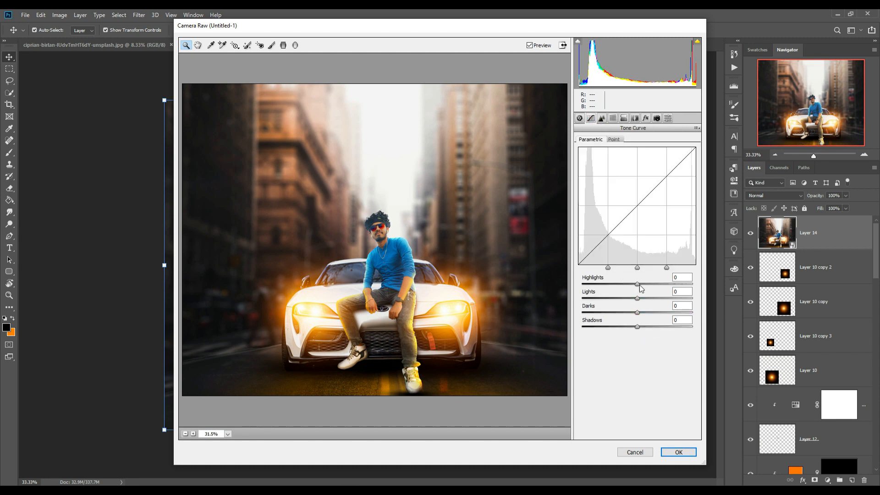
pyautogui.moveTo(639, 284); pyautogui.dragTo(643, 283)
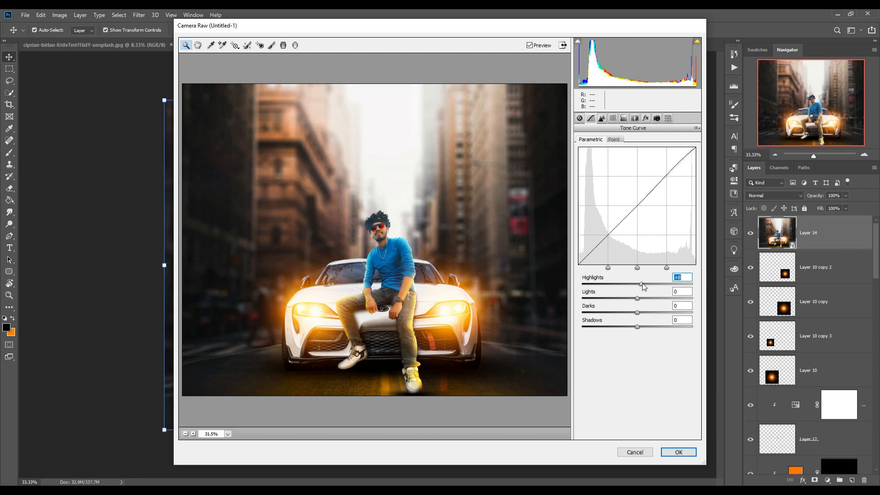
pyautogui.moveTo(640, 301); pyautogui.dragTo(634, 325)
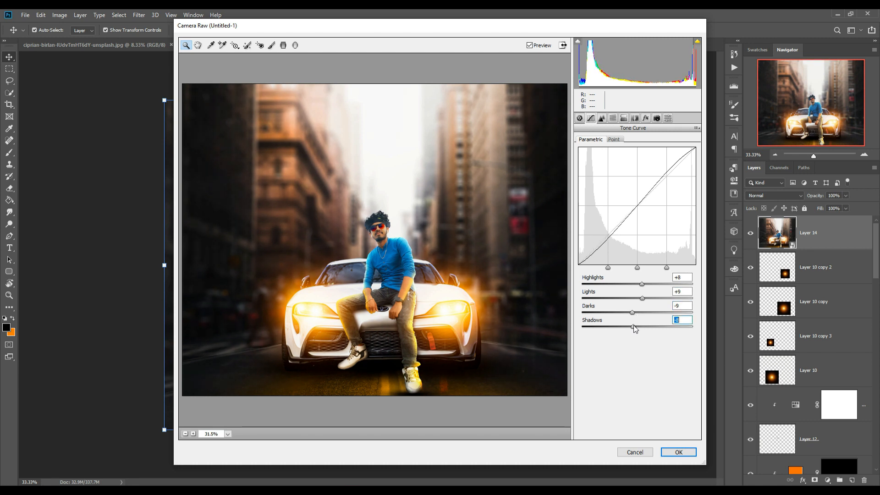
pyautogui.click(601, 117)
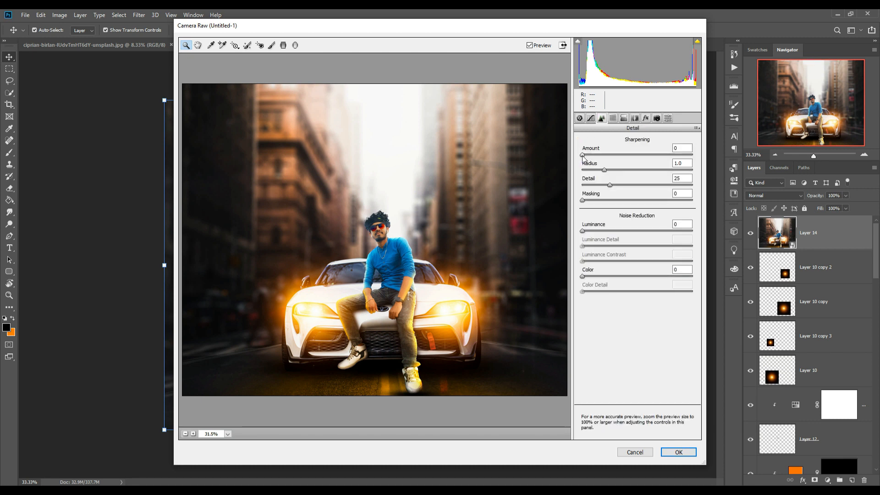
pyautogui.moveTo(583, 156); pyautogui.dragTo(633, 155)
# - Split-tone the highlights with hue 24 and saturation 10 and the shadows with hue 254 and saturation 5, and apply the filter
pyautogui.click(624, 119)
pyautogui.moveTo(588, 156)
pyautogui.mouseDown()
pyautogui.moveTo(586, 170)
pyautogui.moveTo(596, 170)
pyautogui.moveTo(591, 157)
pyautogui.mouseUp()
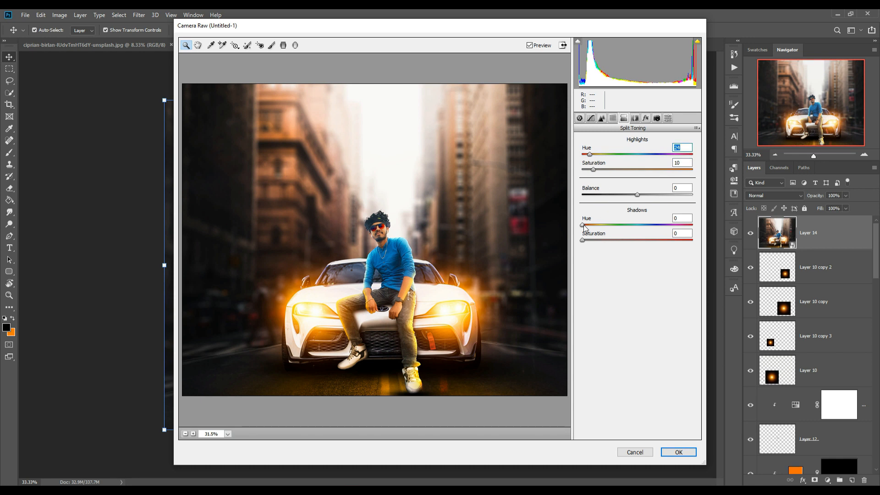
pyautogui.moveTo(583, 226); pyautogui.dragTo(644, 231)
pyautogui.moveTo(583, 240); pyautogui.dragTo(593, 241)
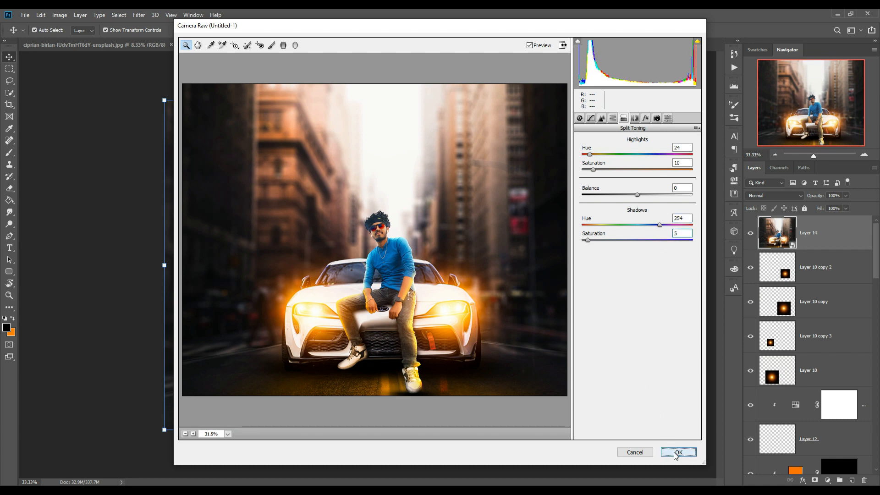
pyautogui.click(679, 452)
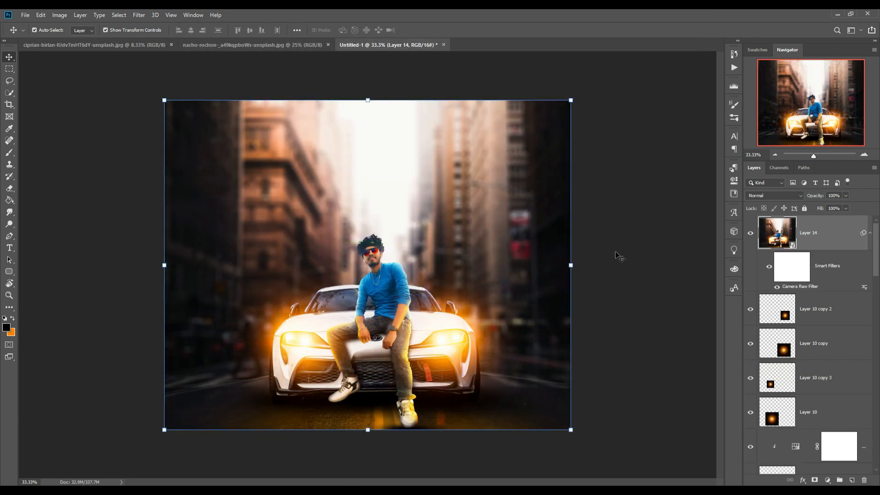